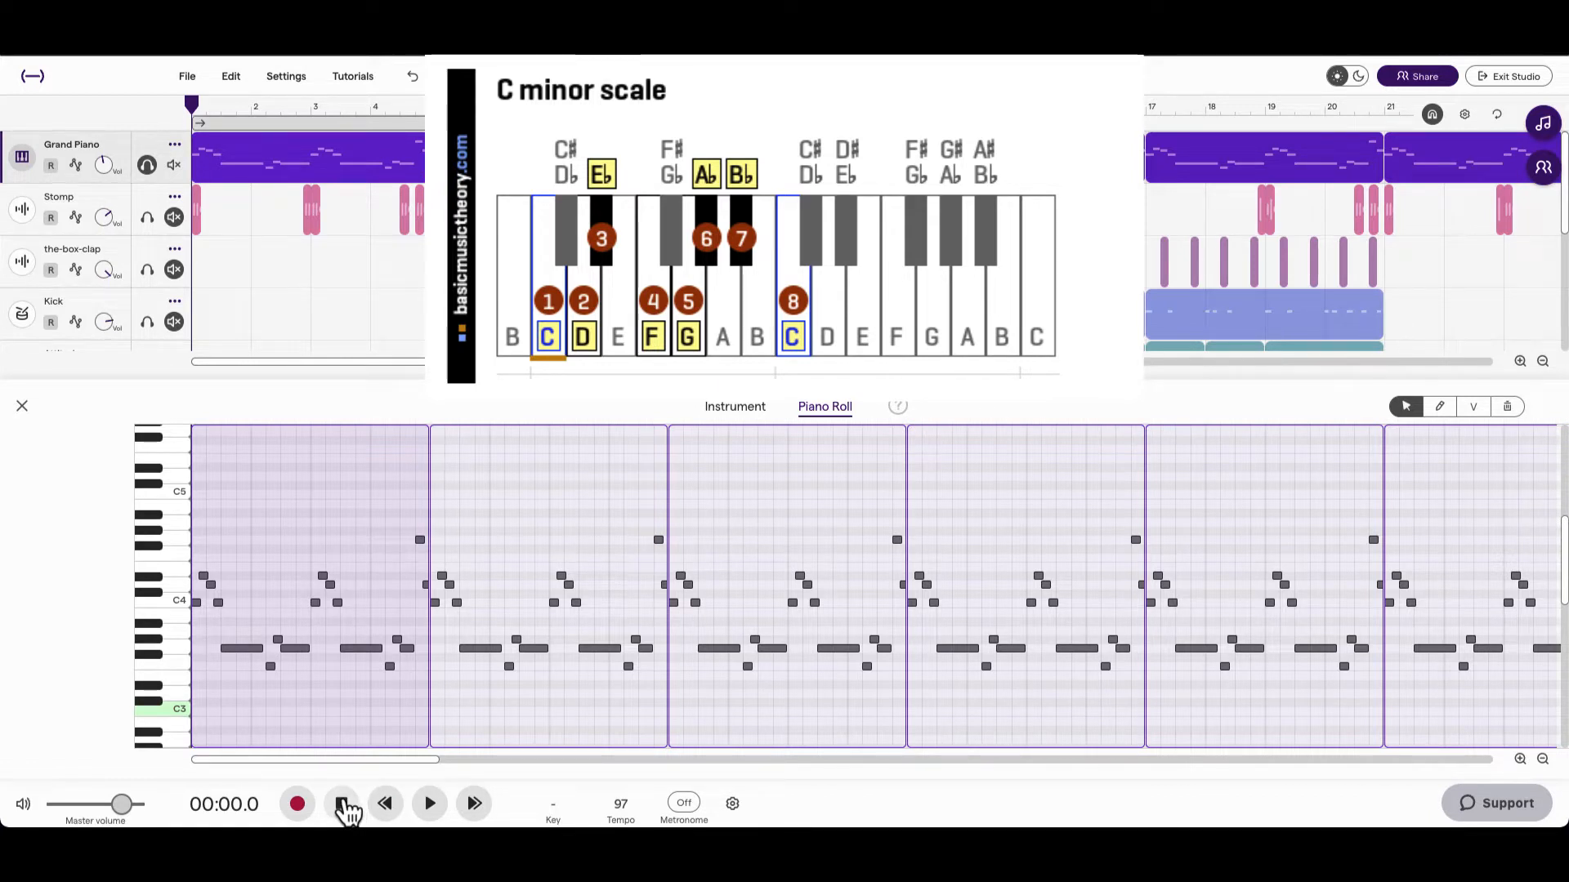
# - Play the Grand Piano melody from the beginning, stop playback and close its piano roll
pyautogui.click(430, 805)
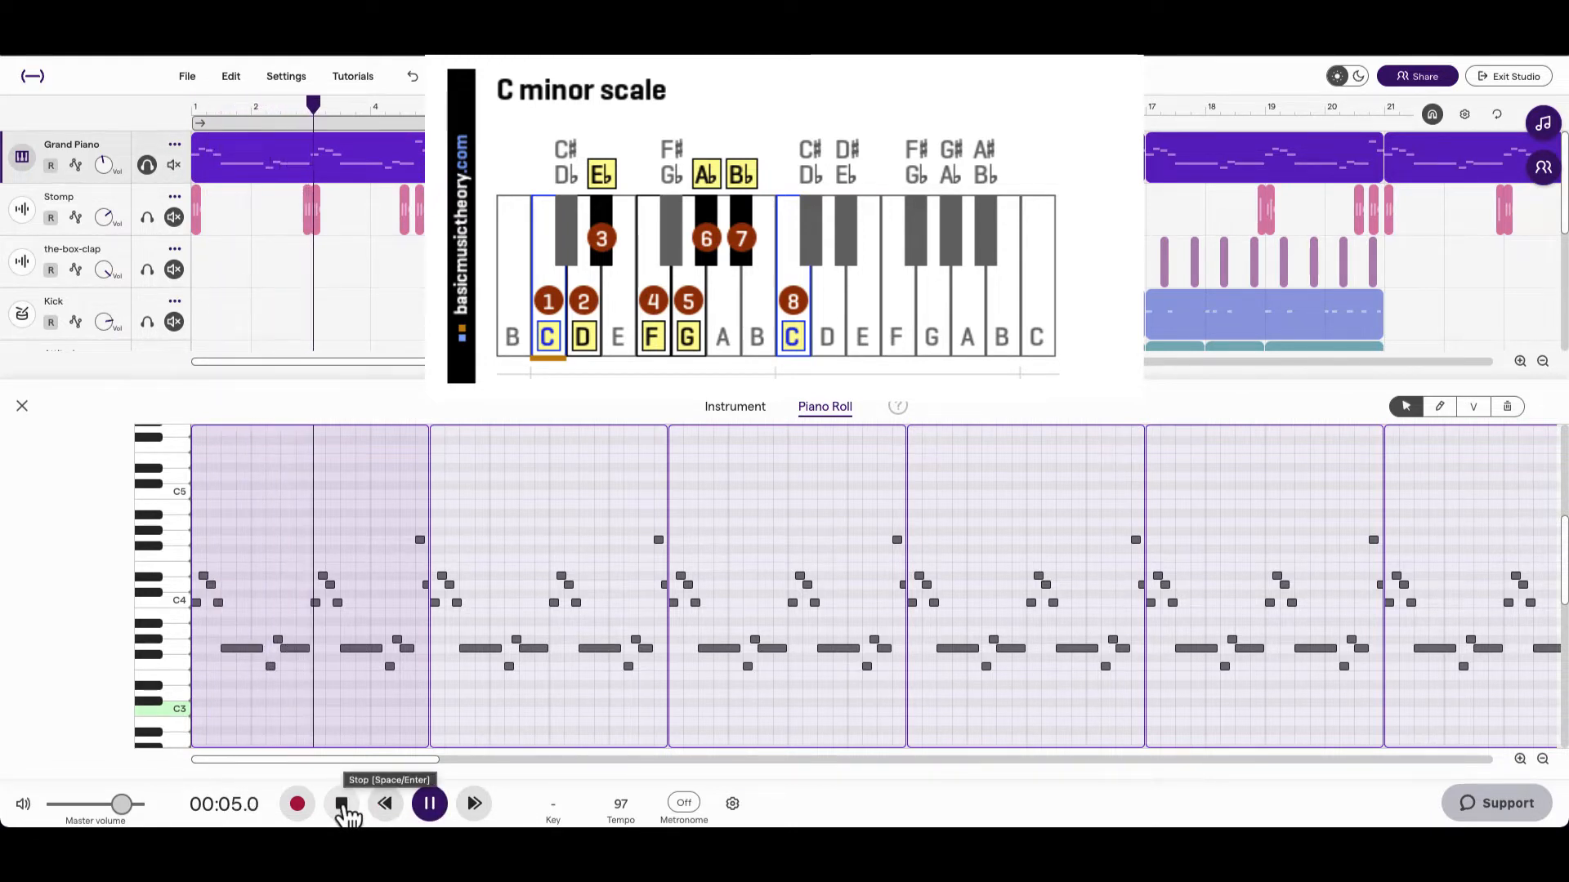
pyautogui.click(343, 806)
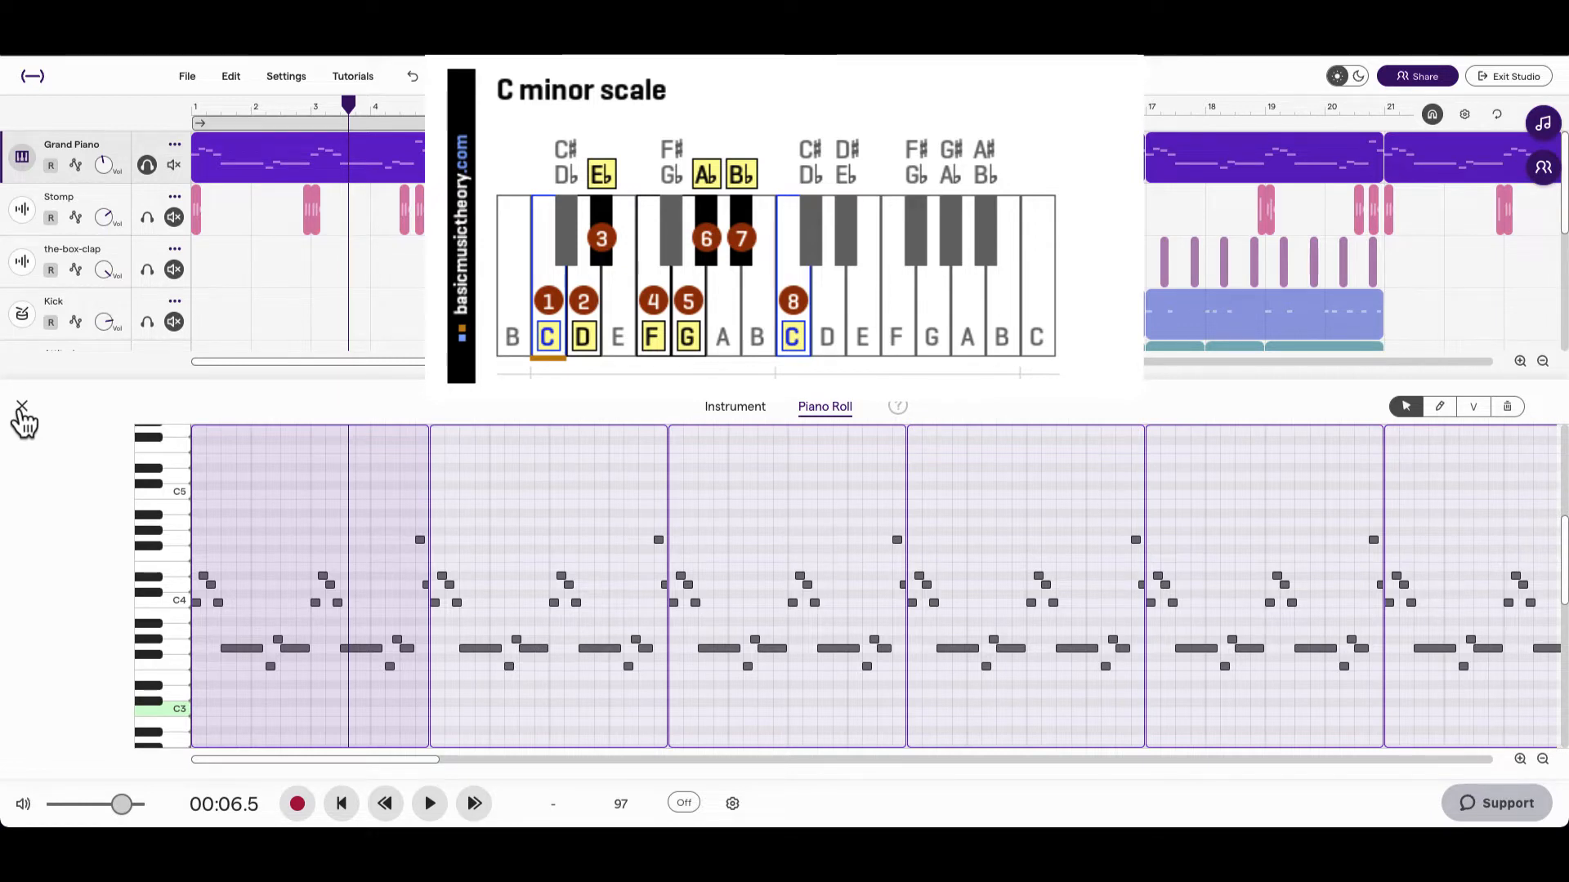
pyautogui.click(21, 406)
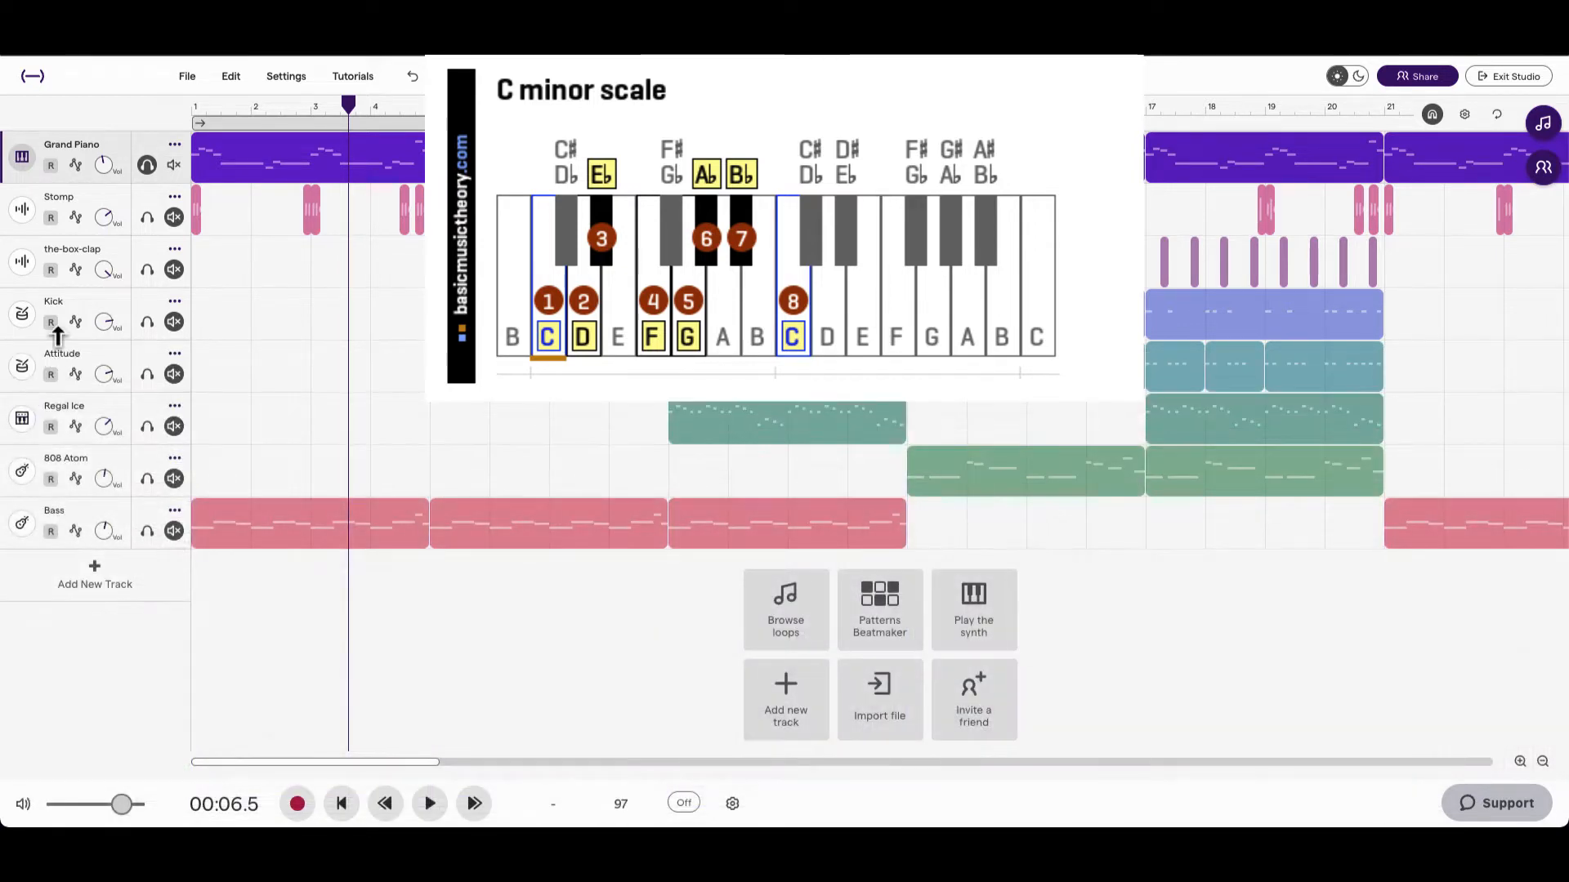
# - Solo the Stomp track together with the Grand Piano and play both from the start of the song
pyautogui.click(147, 217)
pyautogui.click(200, 112)
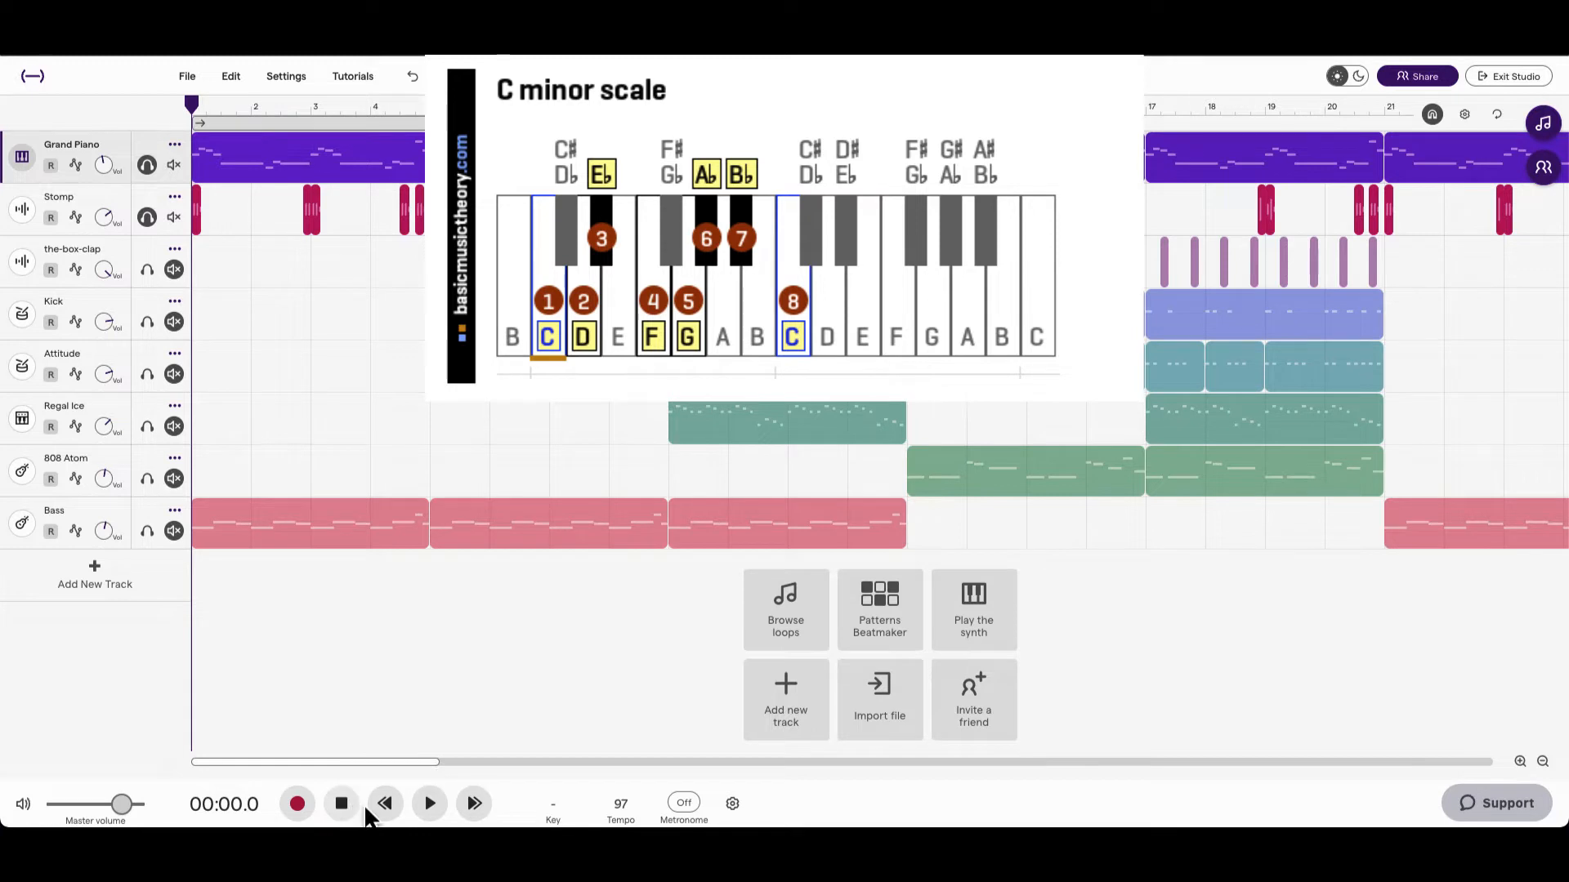
pyautogui.click(429, 804)
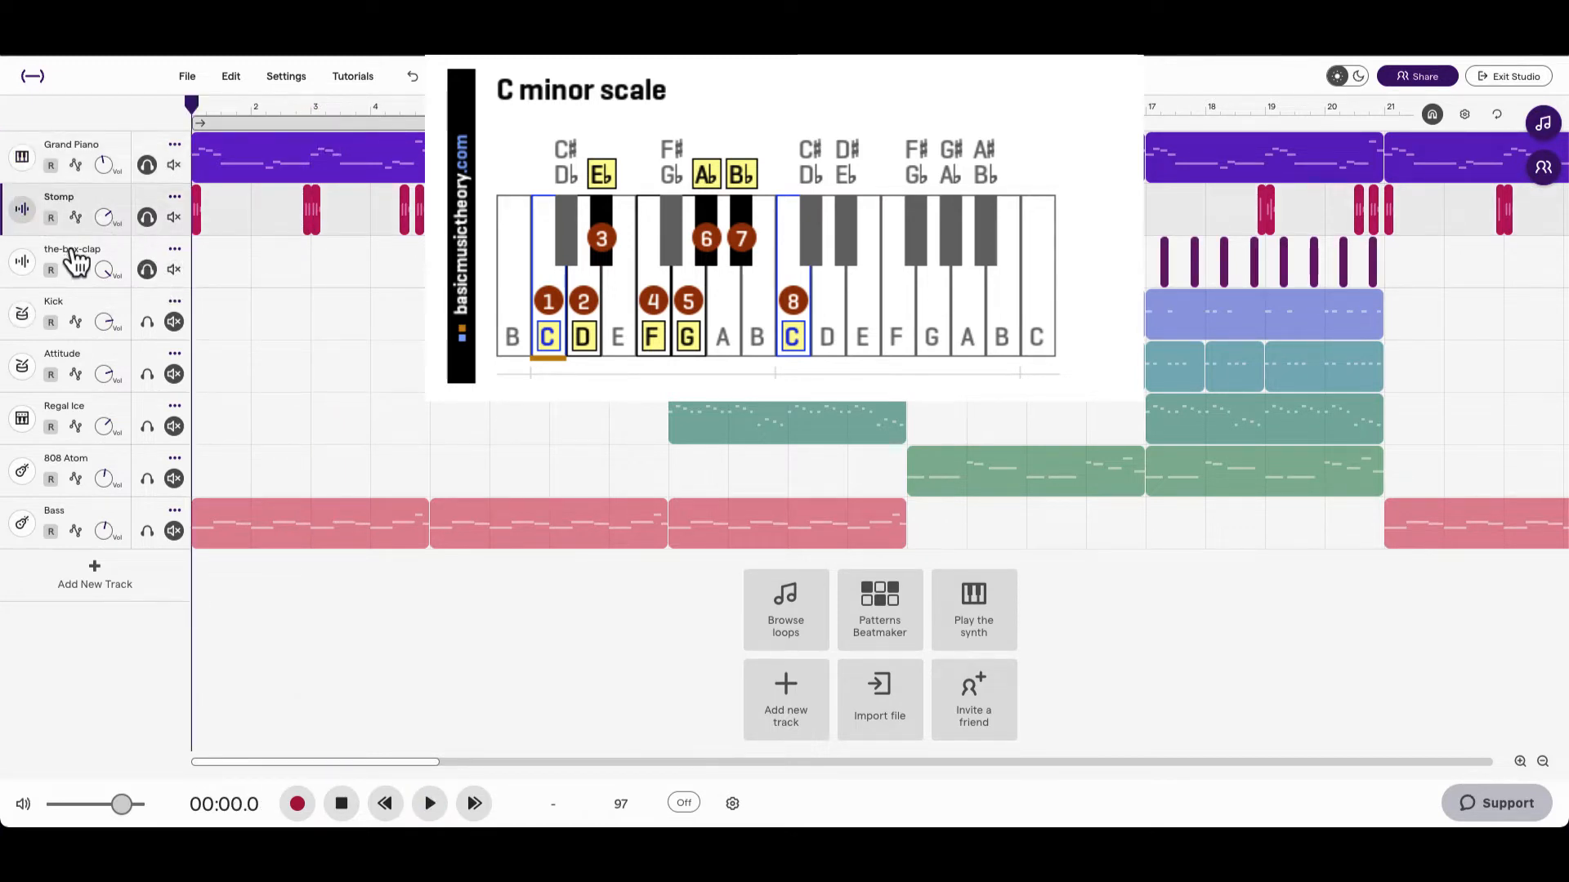
# - Play the arrangement from bar 5 to hear the-box-clap along with the Grand Piano and Stomp, and stop before bar 9
pyautogui.click(445, 270)
pyautogui.click(430, 267)
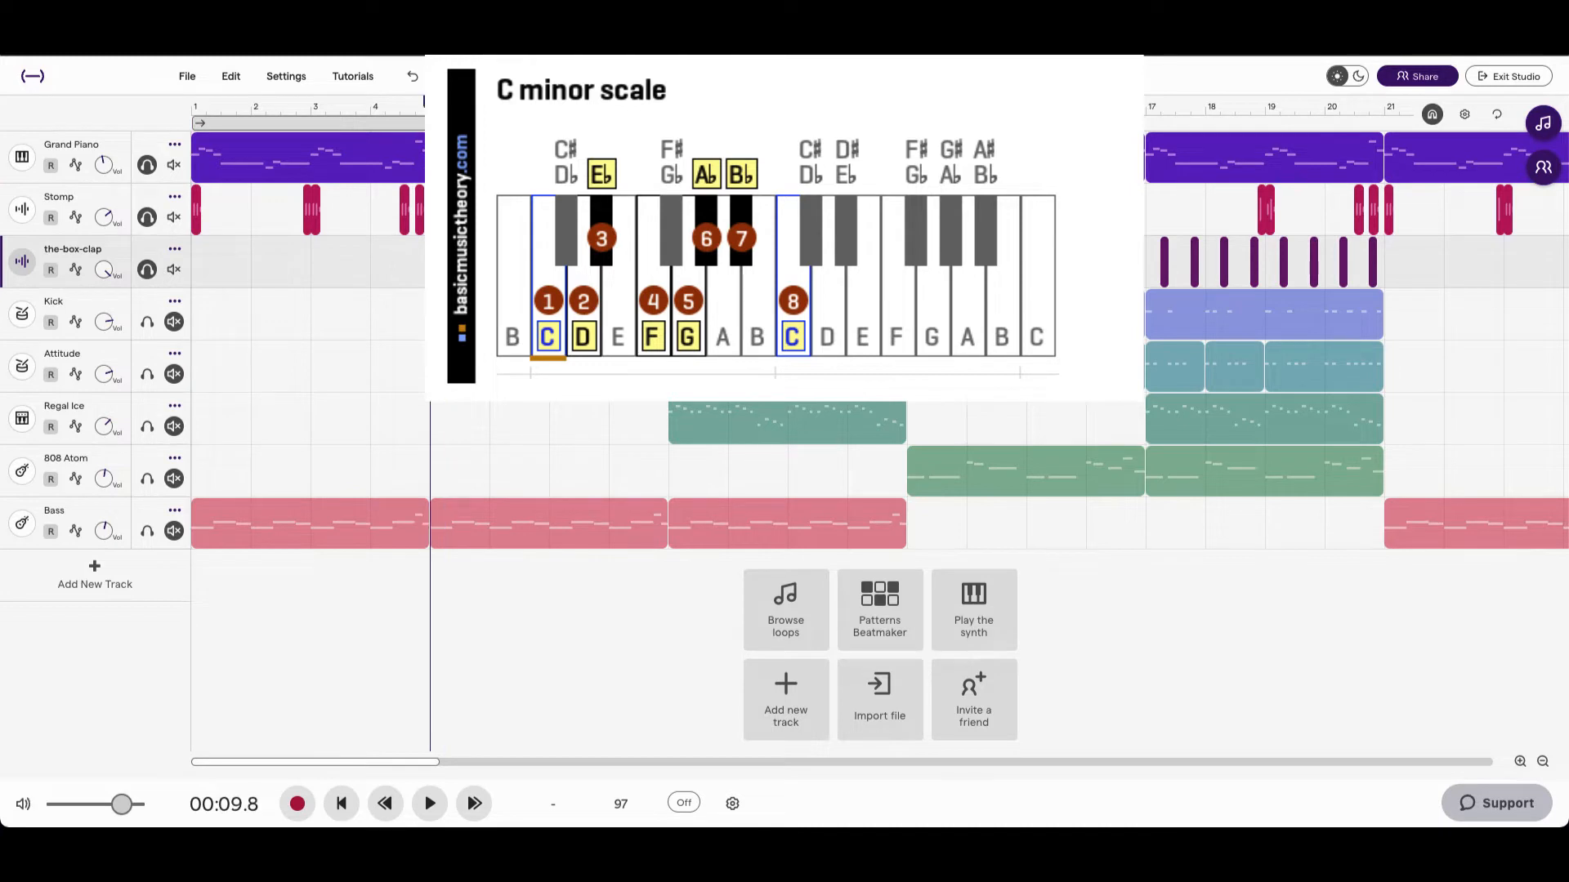
pyautogui.press('space')
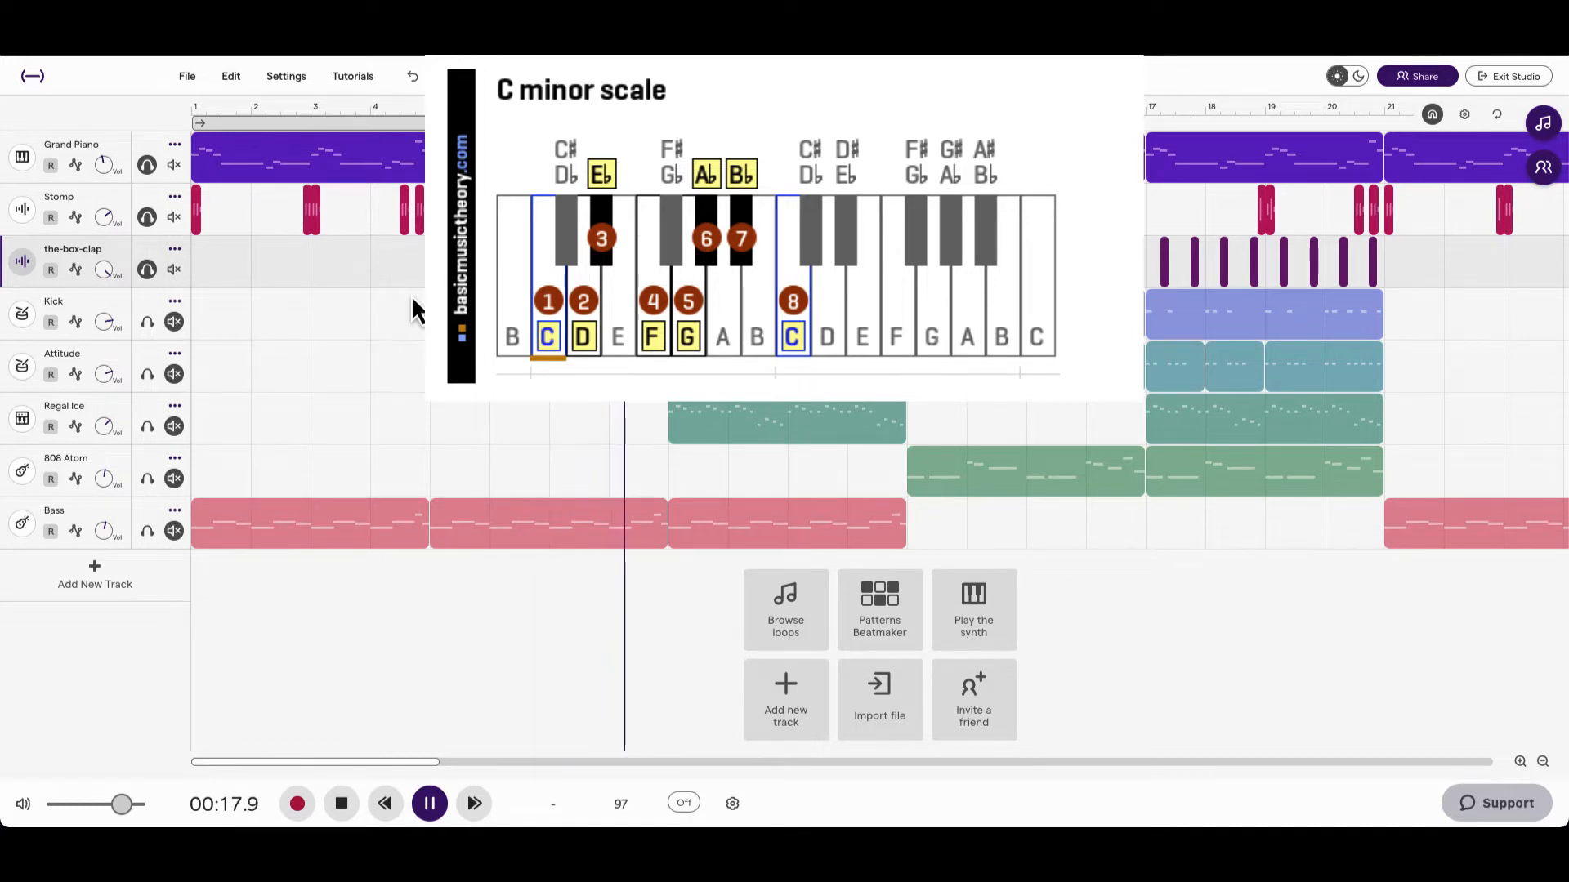
pyautogui.press('space')
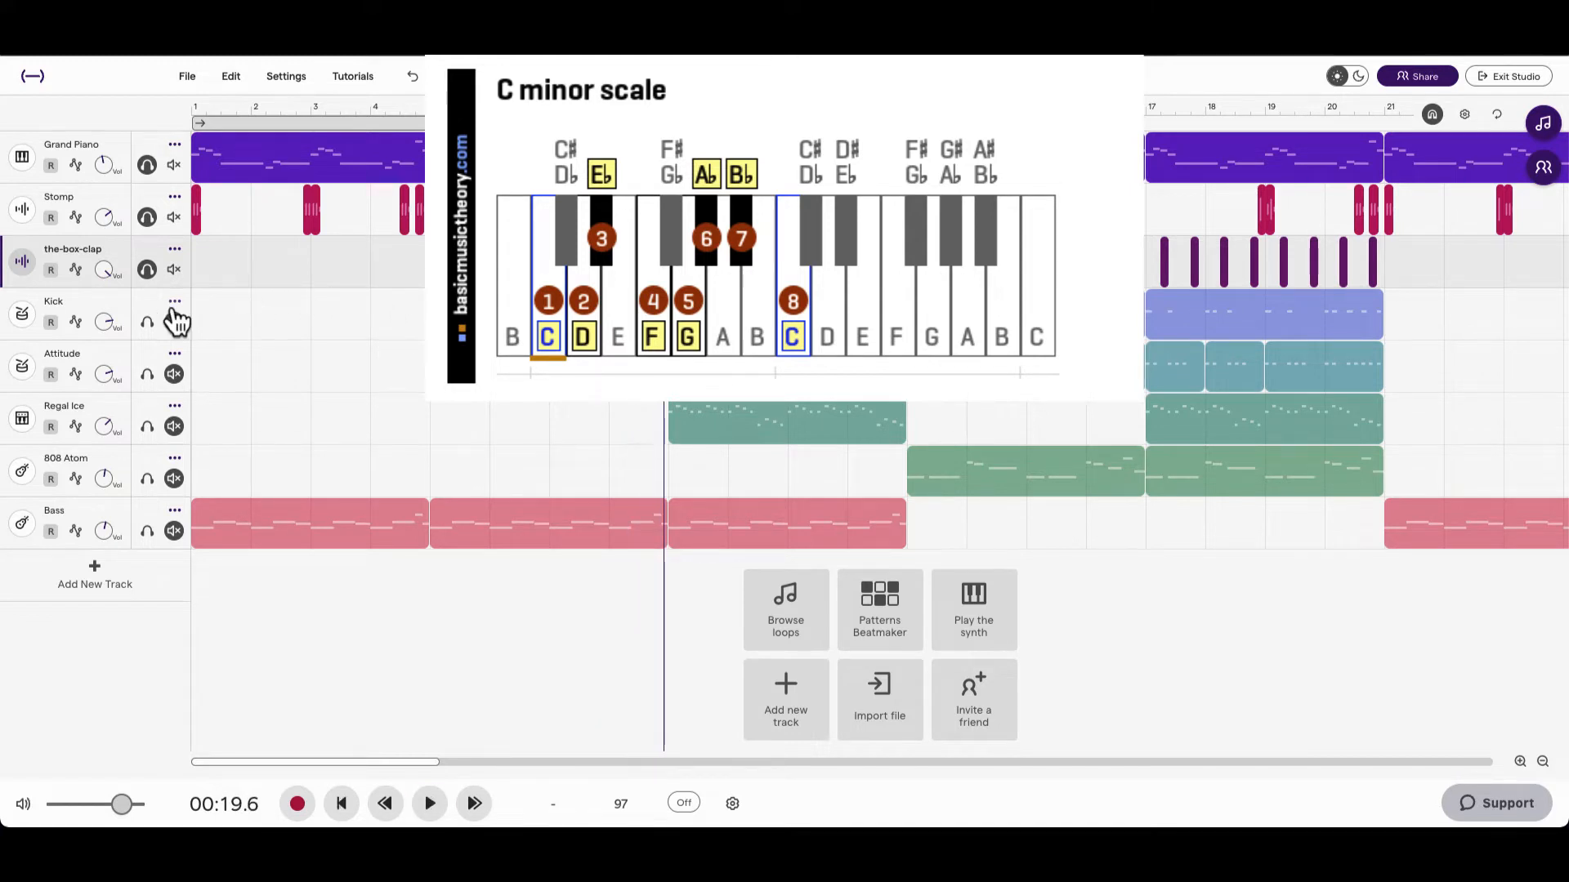
# - Add the Kick track to the soloed tracks and look up its Venti drum machine in the instrument library
pyautogui.click(171, 323)
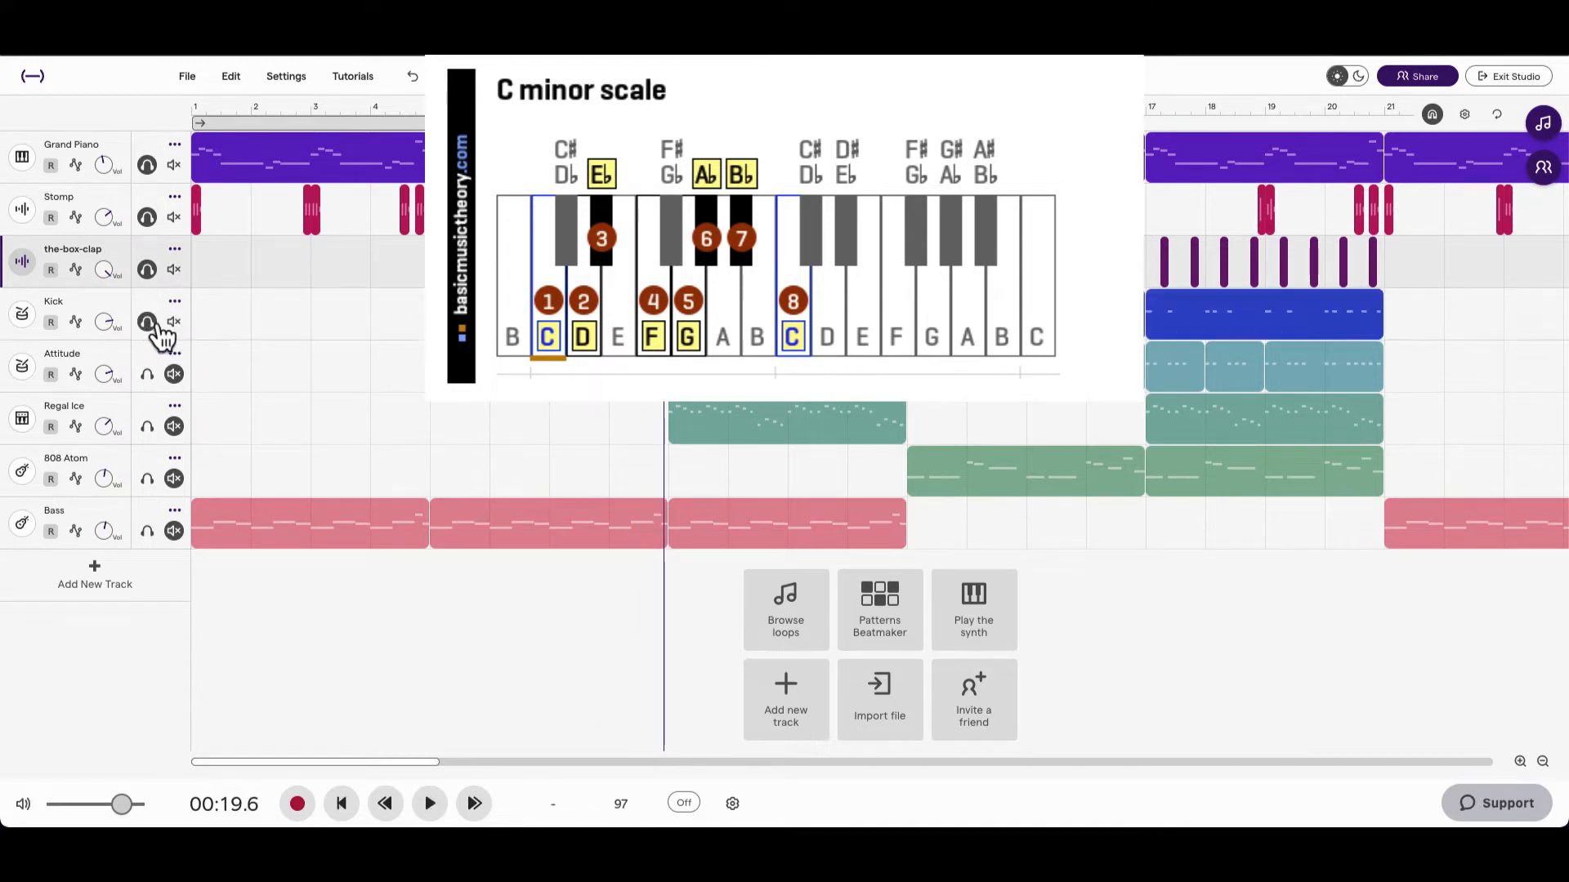
pyautogui.click(424, 335)
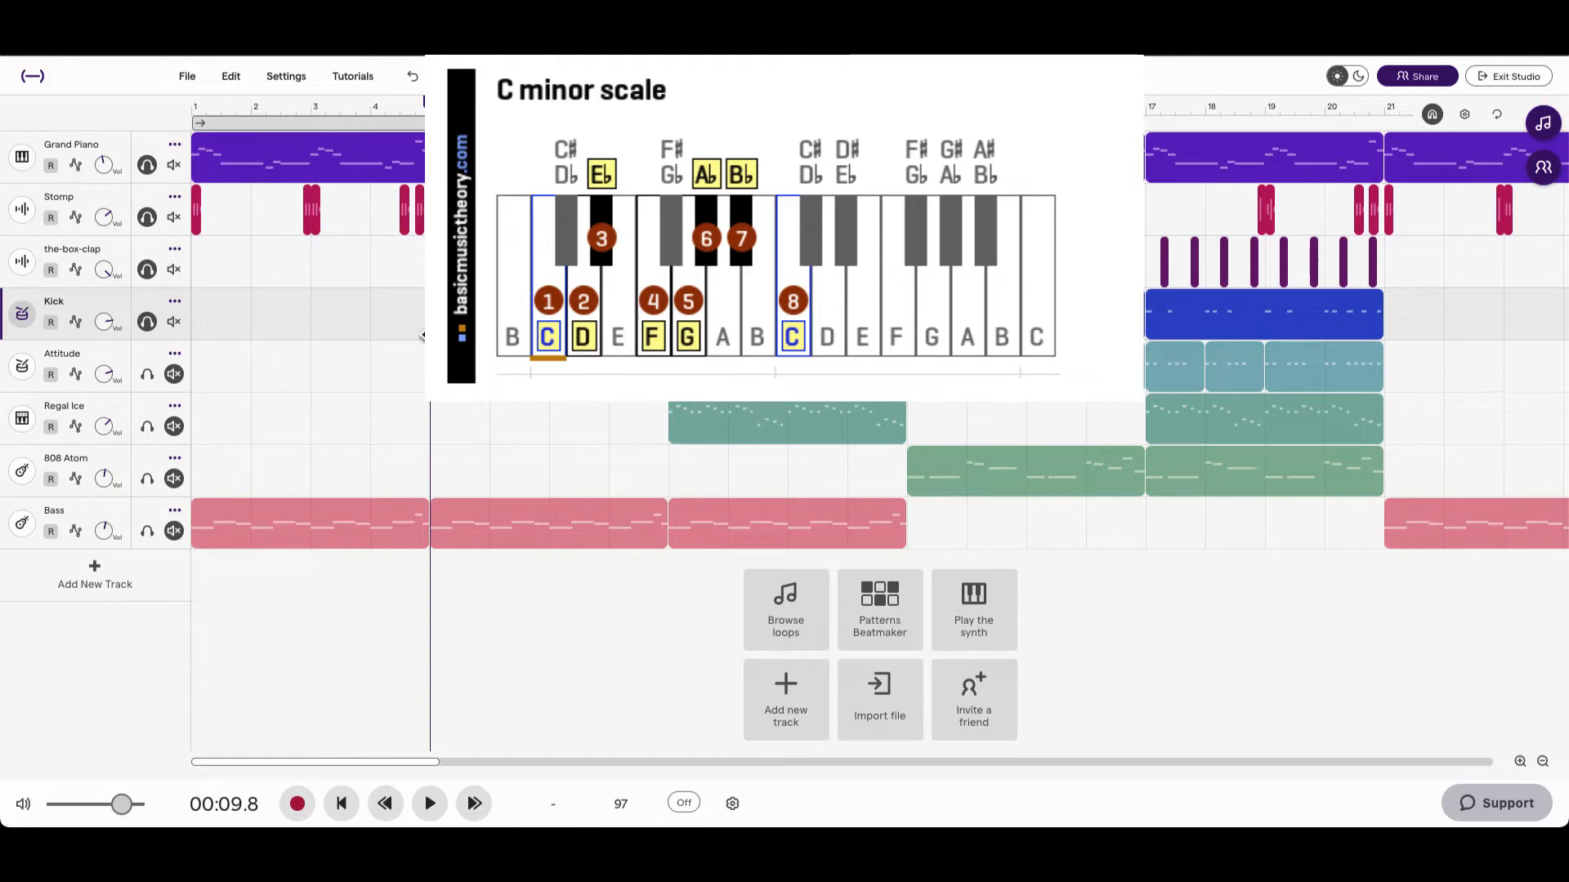
pyautogui.click(22, 316)
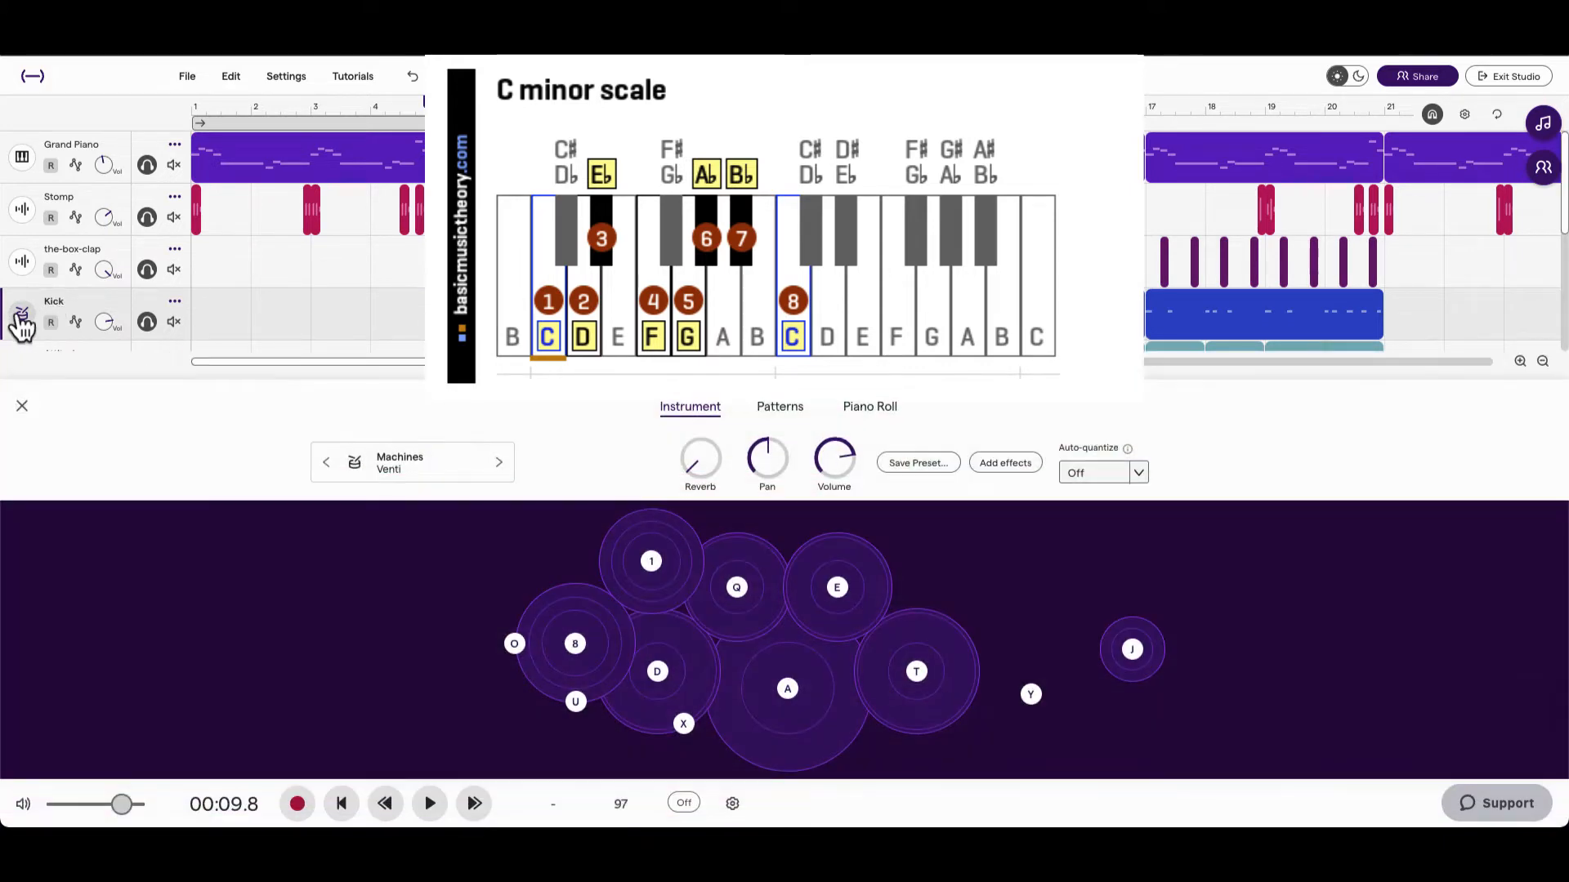
pyautogui.click(387, 472)
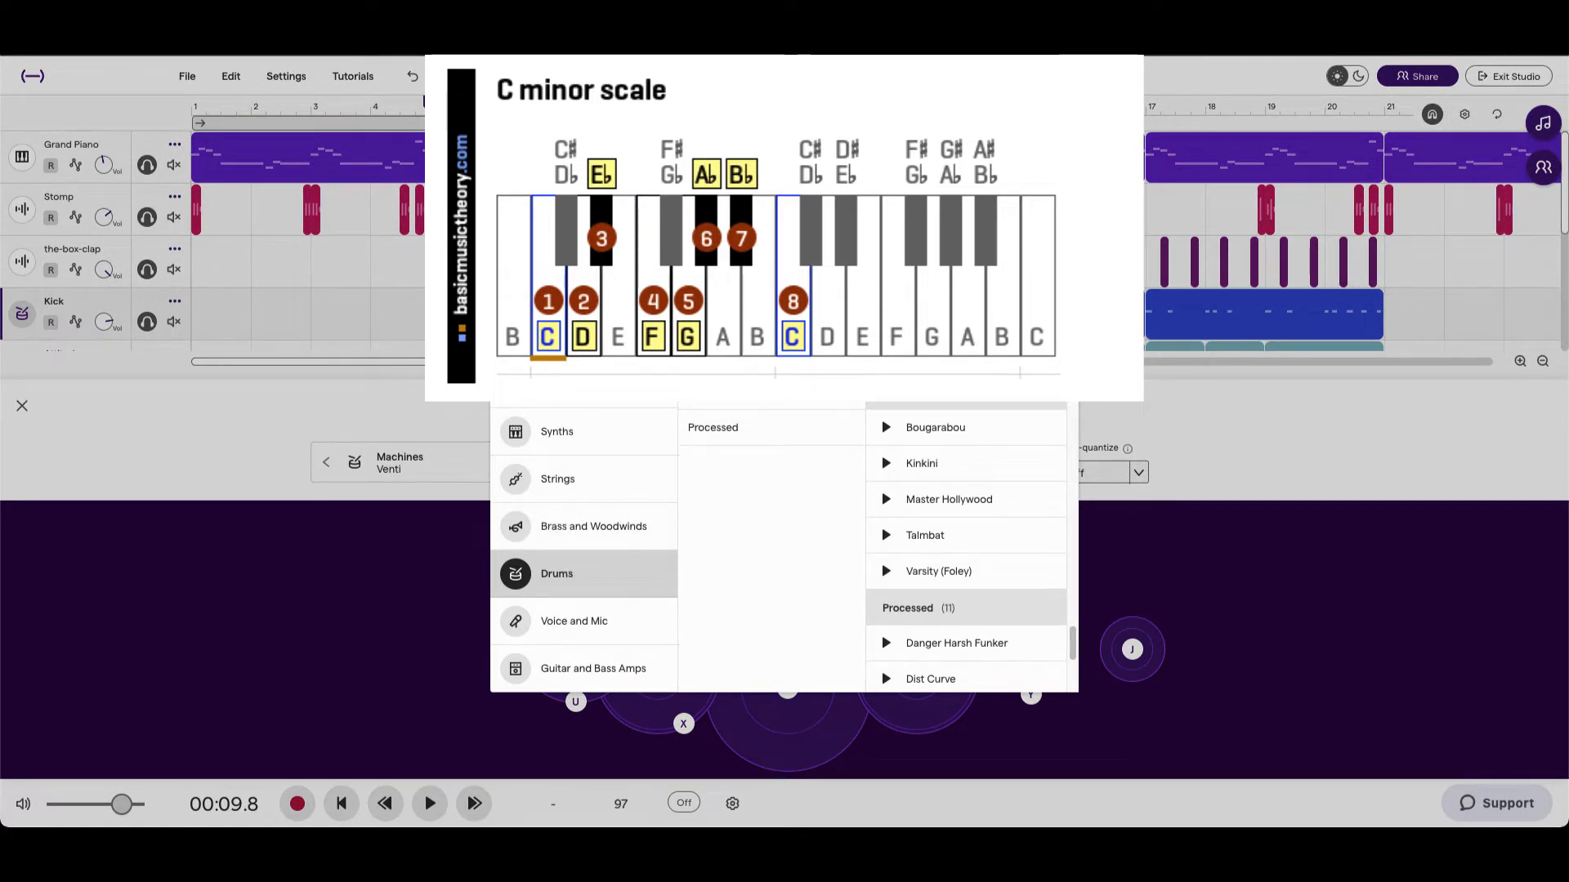
pyautogui.press('Escape')
# - Play from bar 5 with the Kick included, close the instrument editor and stop playback
pyautogui.press('space')
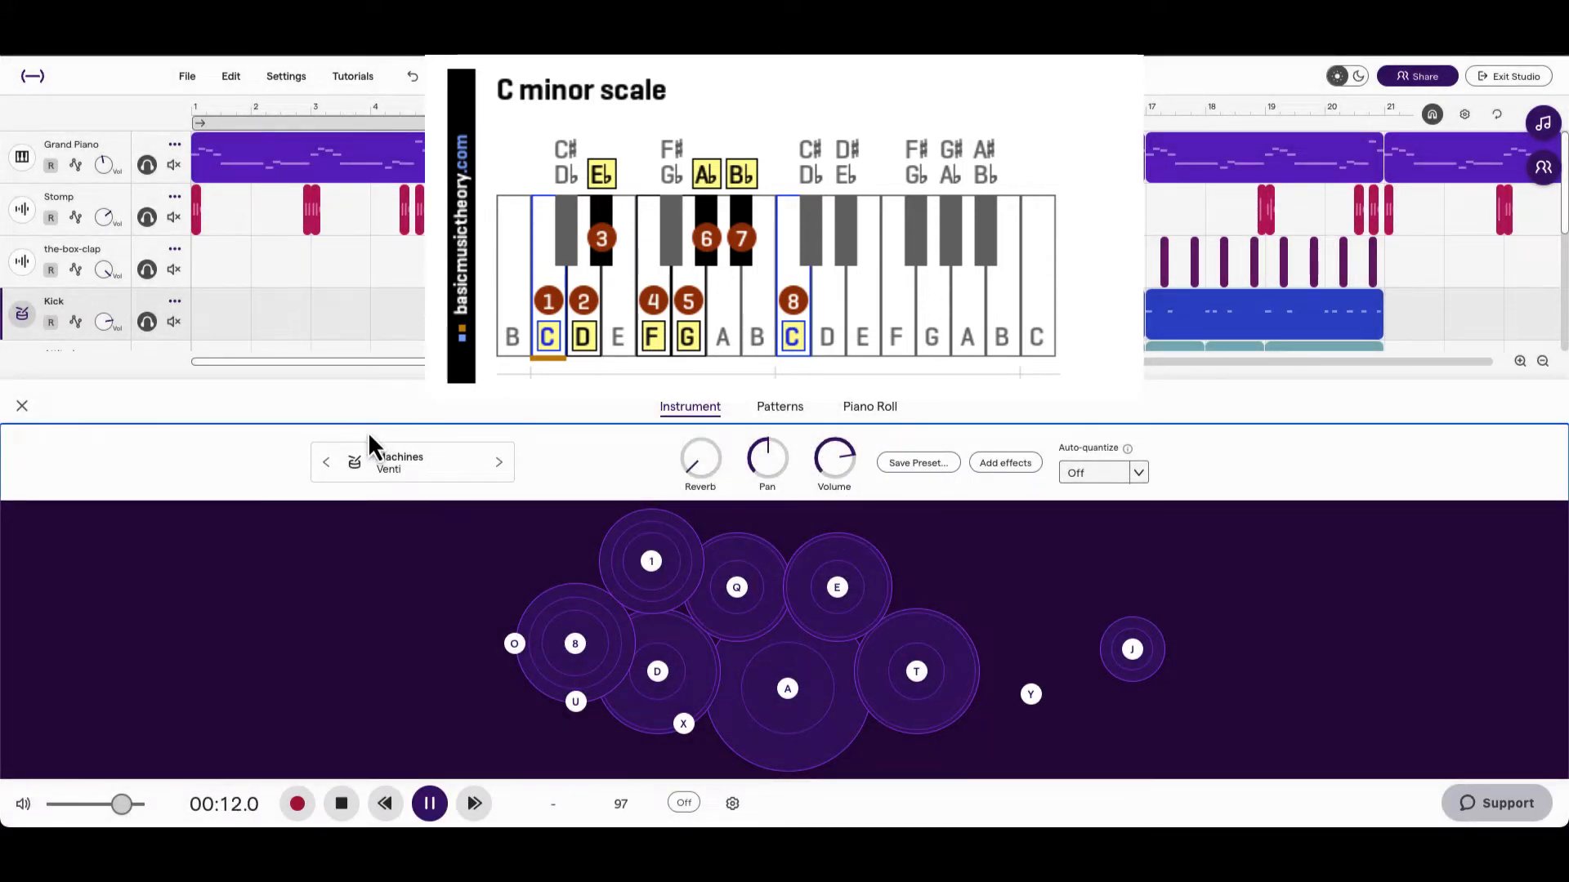
pyautogui.click(22, 407)
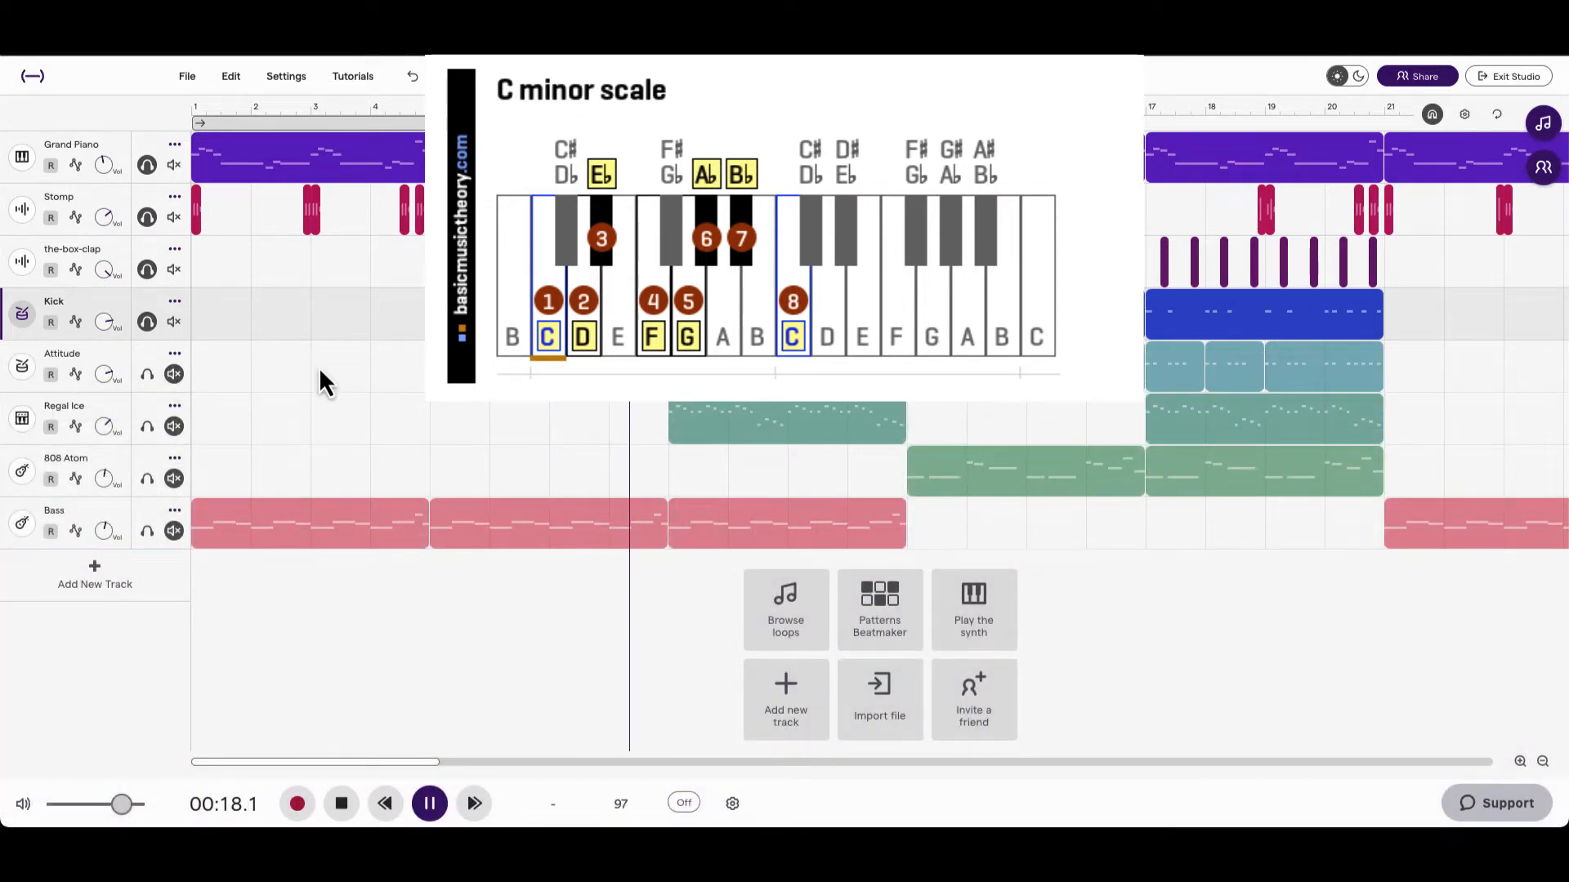
pyautogui.press('space')
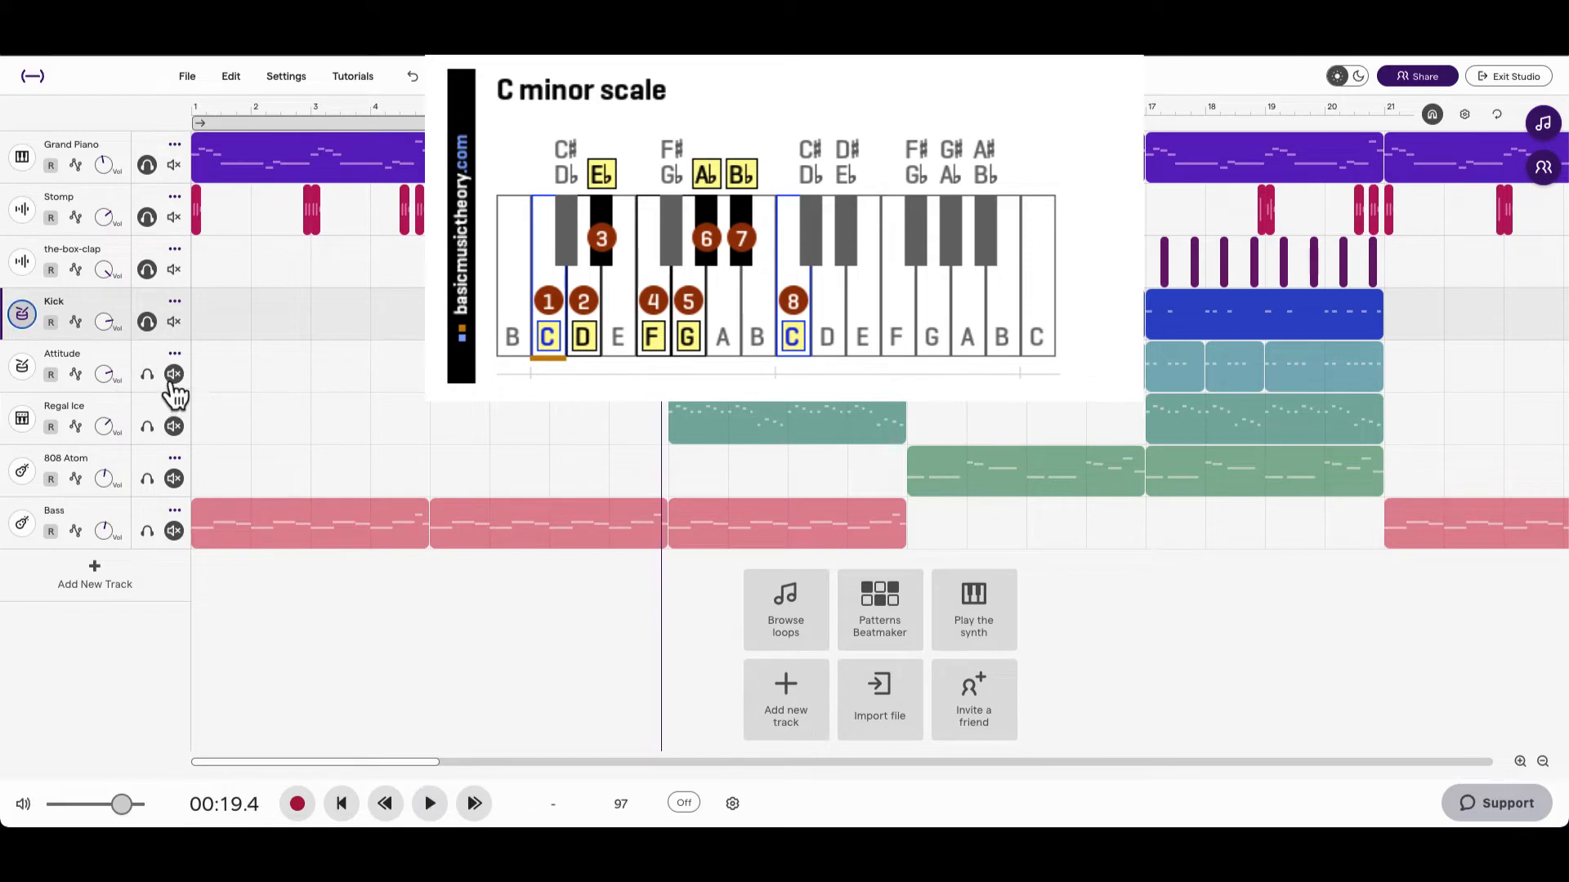
# - Add the Attitude drum track to the soloed tracks and look up its kit in the instrument library
pyautogui.click(148, 375)
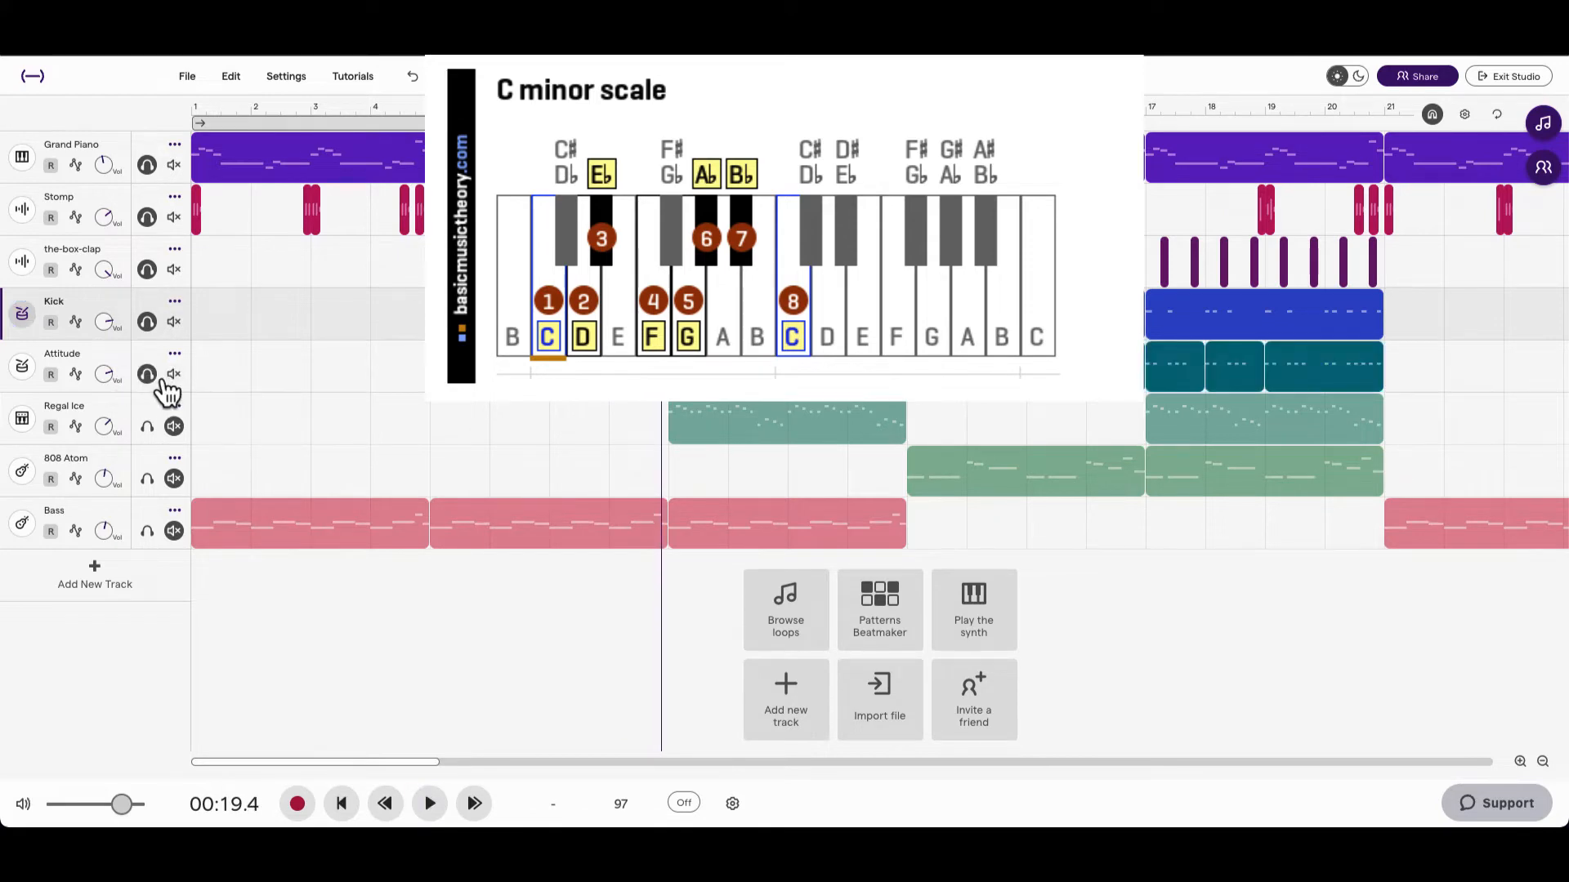
pyautogui.click(427, 410)
pyautogui.click(23, 368)
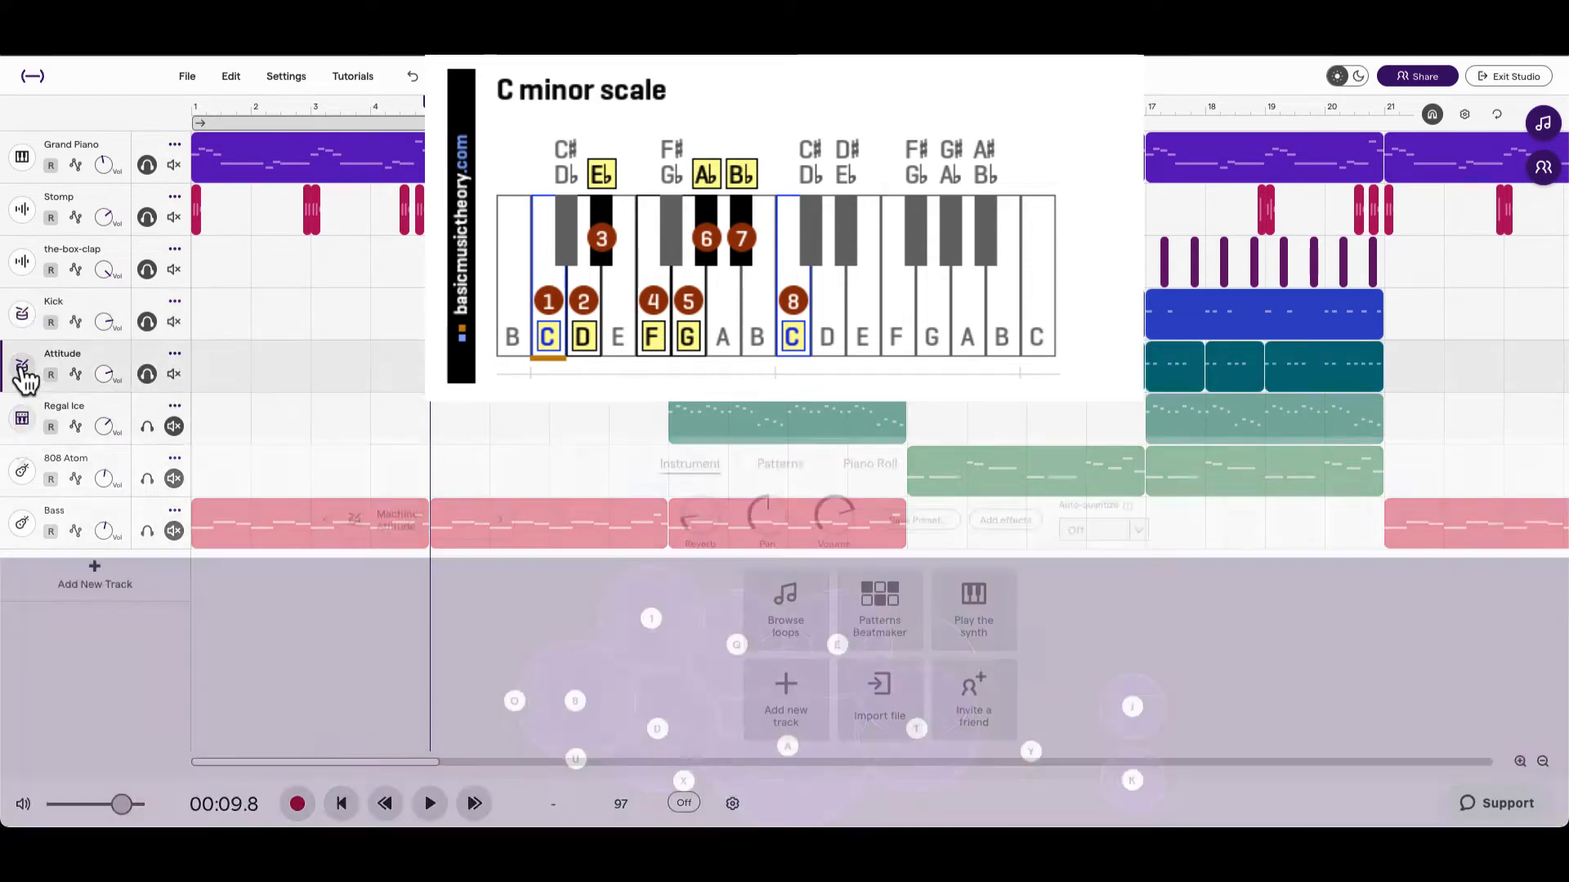
pyautogui.click(357, 466)
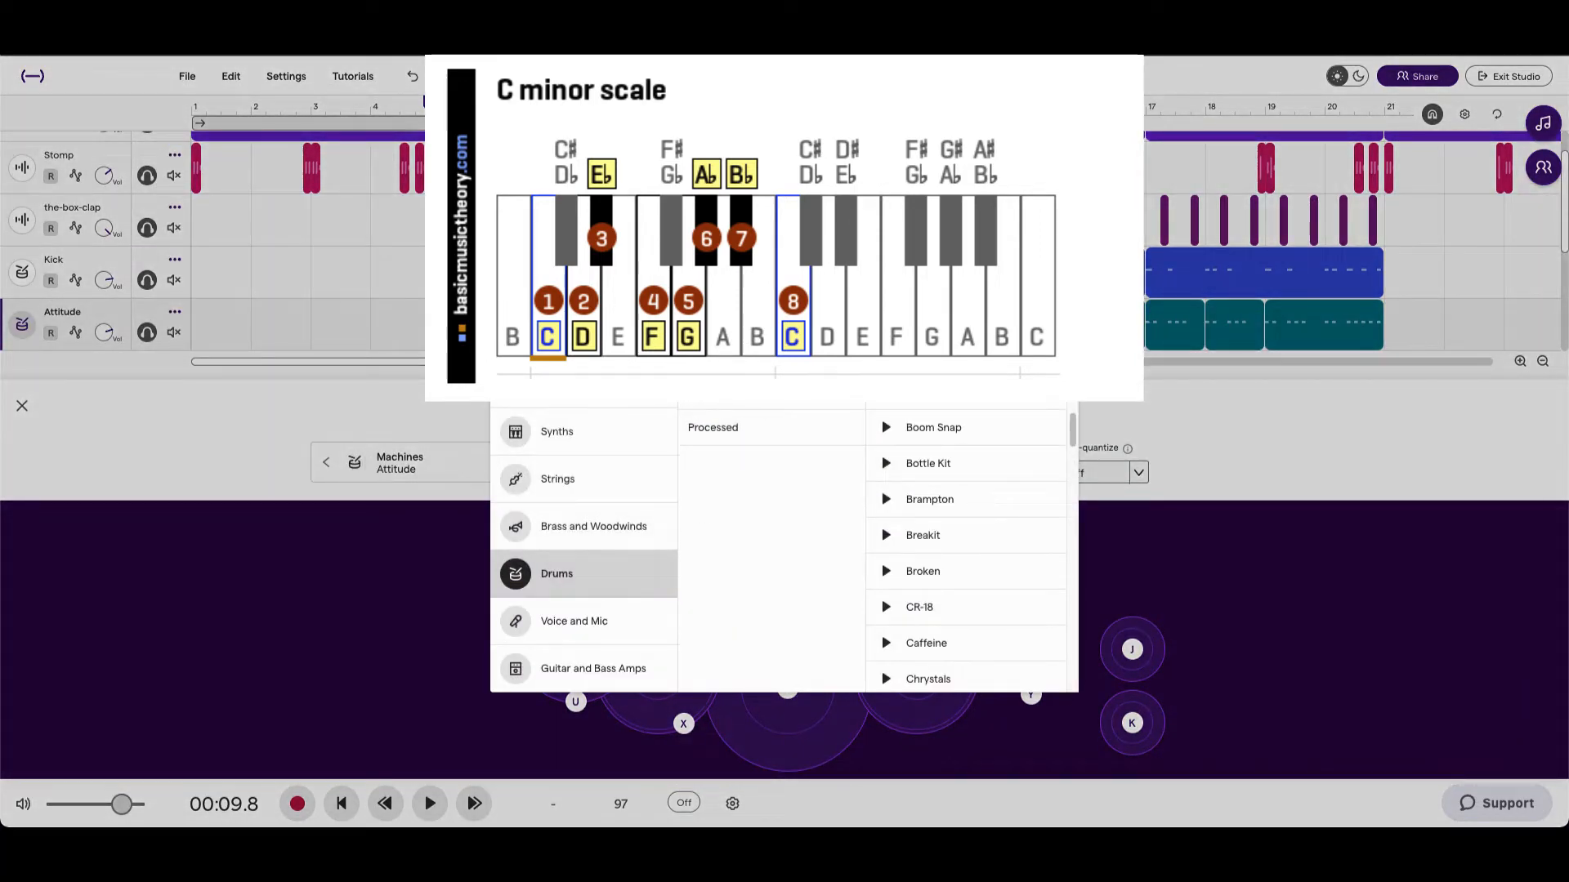
pyautogui.press('Escape')
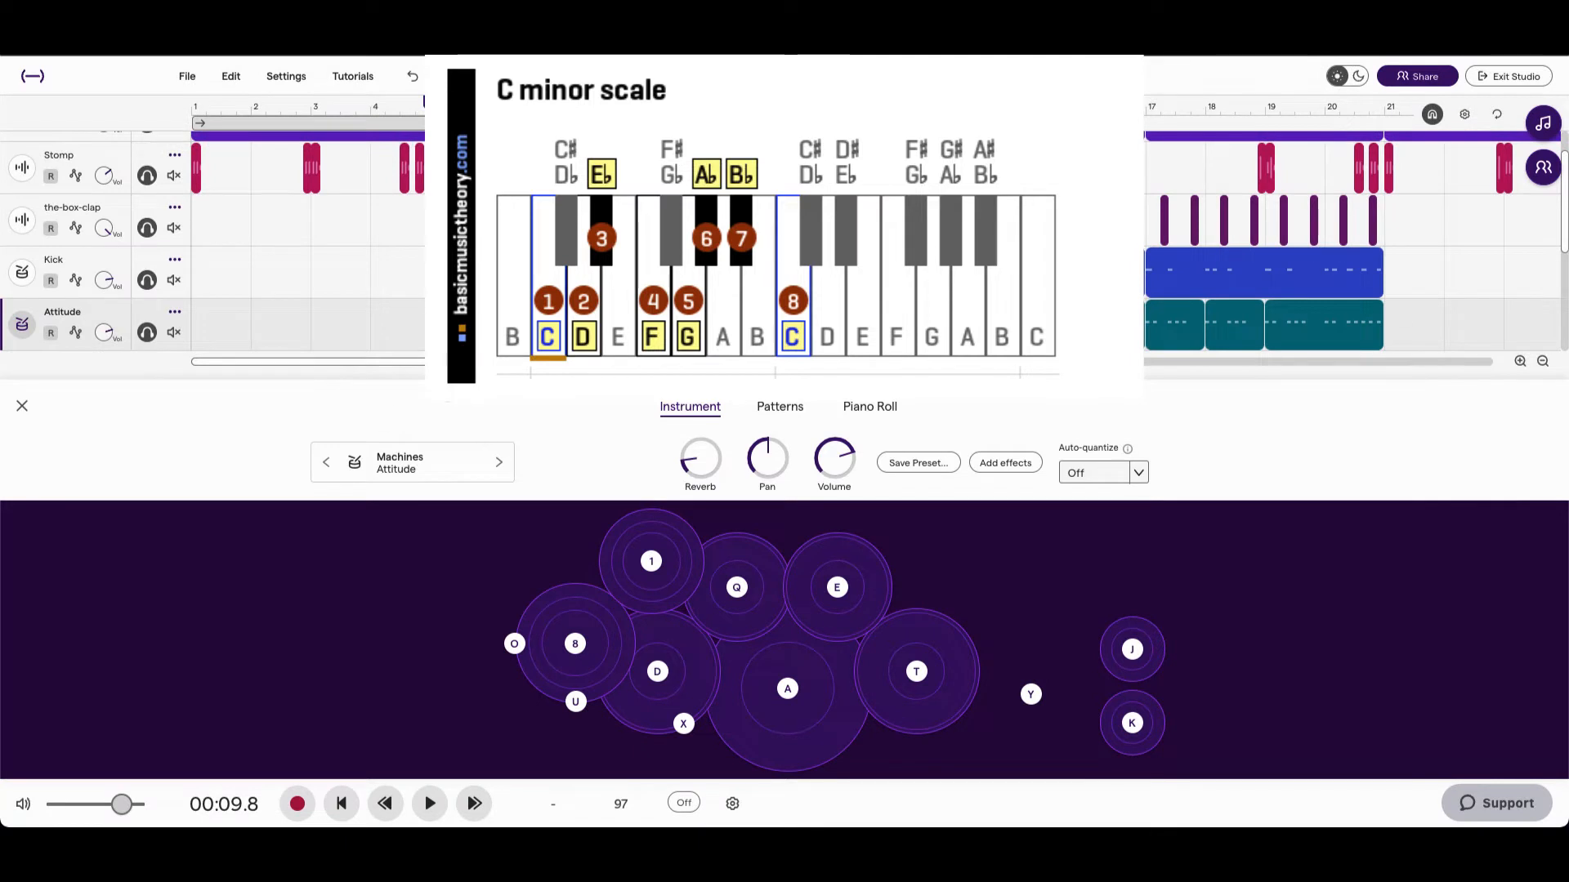
# - Play from bar 5 to hear the Attitude drums with the other soloed tracks, and stop playback
pyautogui.press('space')
pyautogui.scroll(-1, 411, 323)
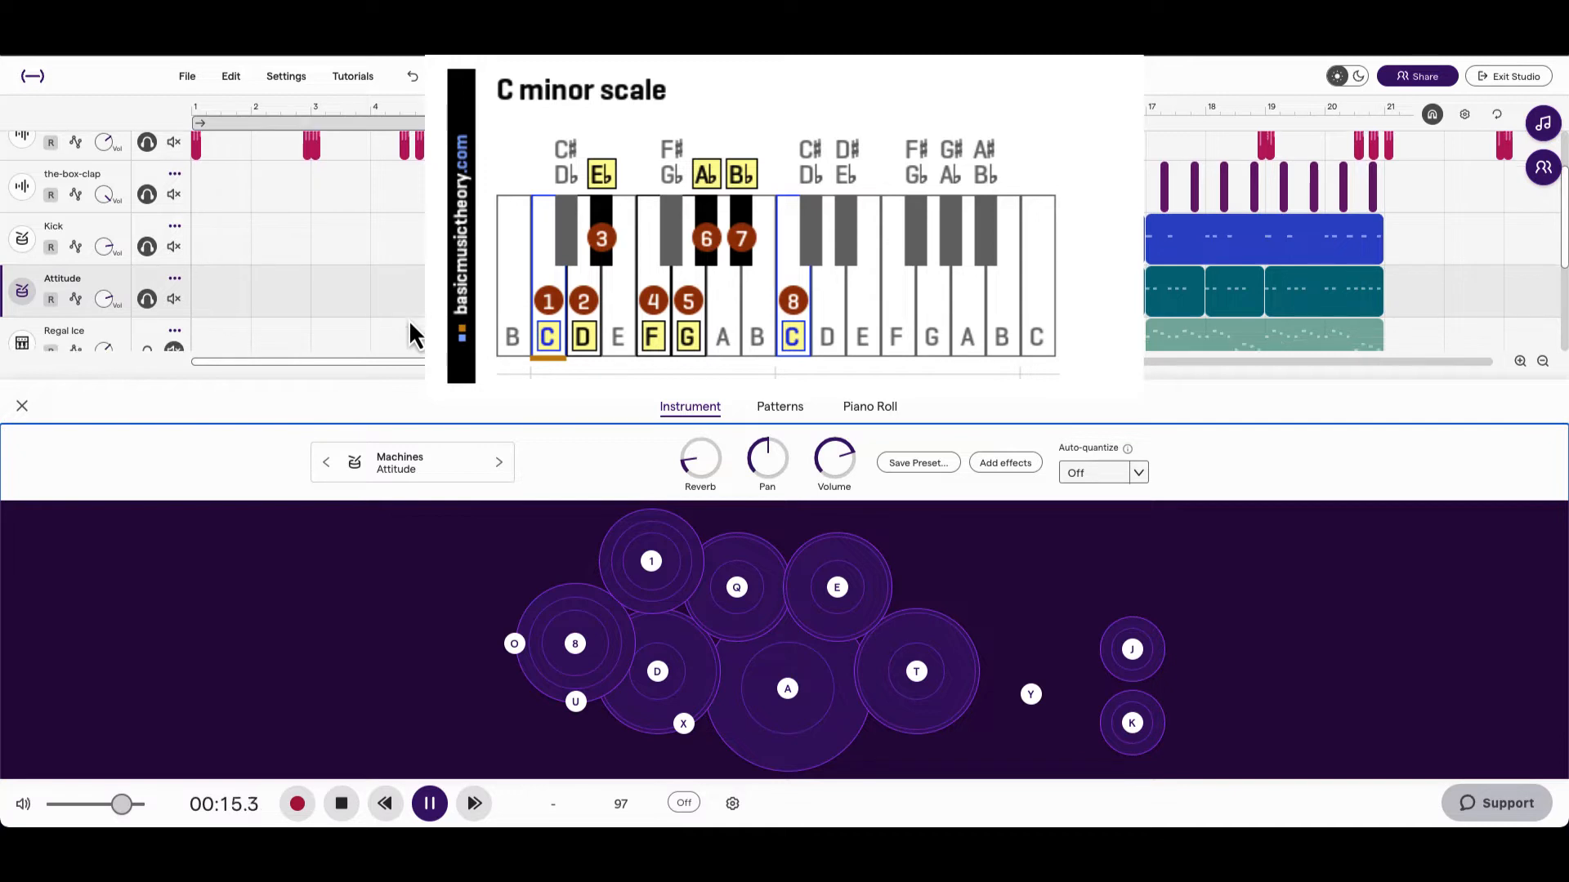
pyautogui.scroll(-1, 408, 320)
pyautogui.press('space')
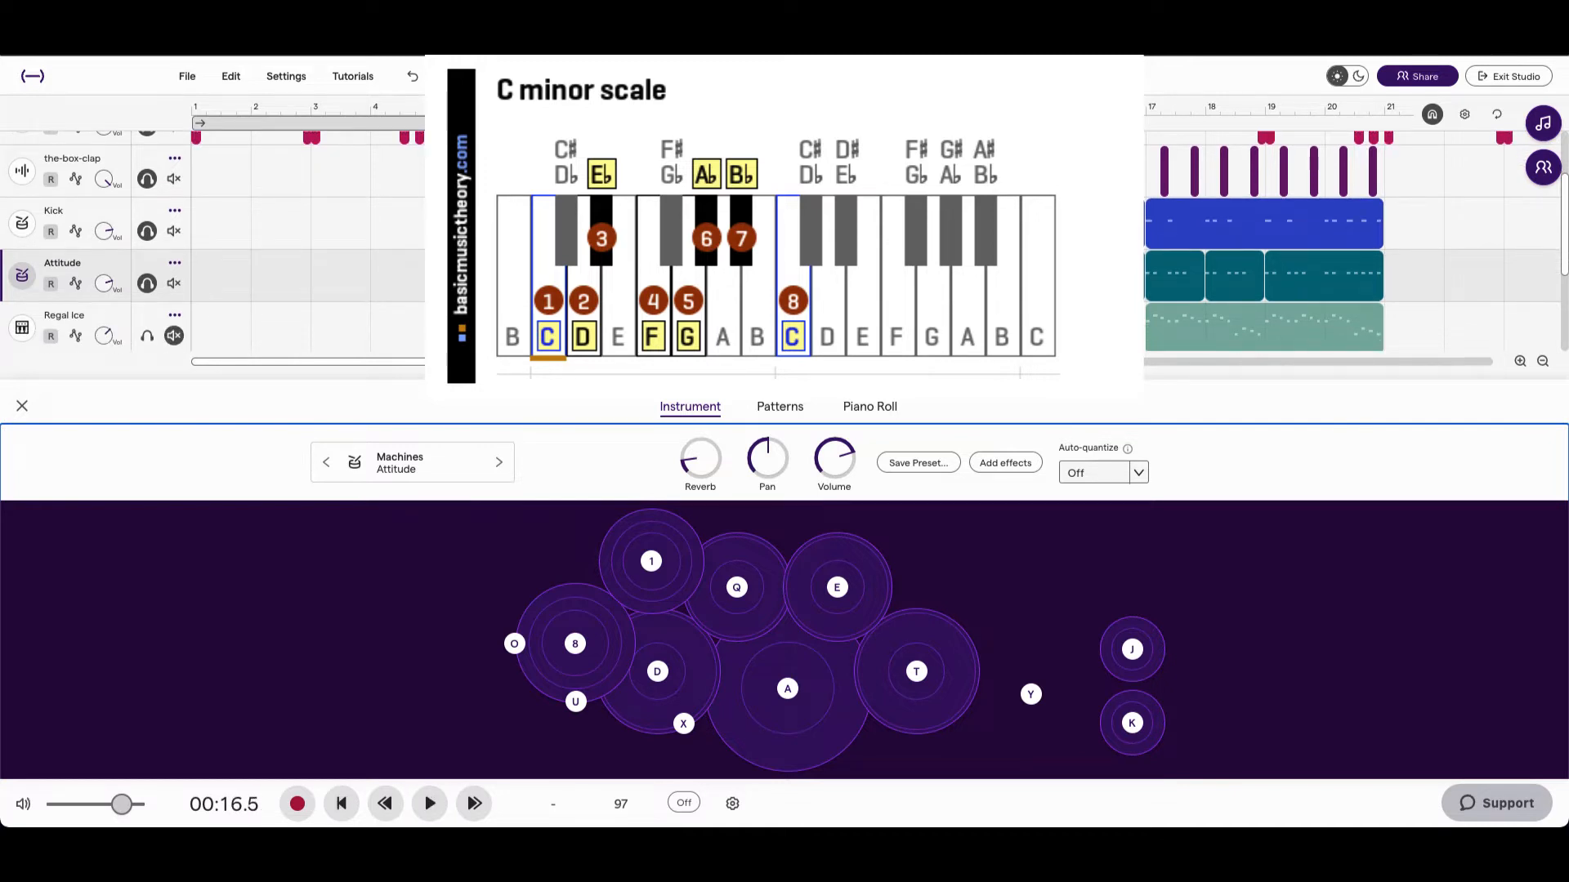
# - Examine the Attitude track's note pattern in the piano roll and play it from bar 5
pyautogui.click(780, 406)
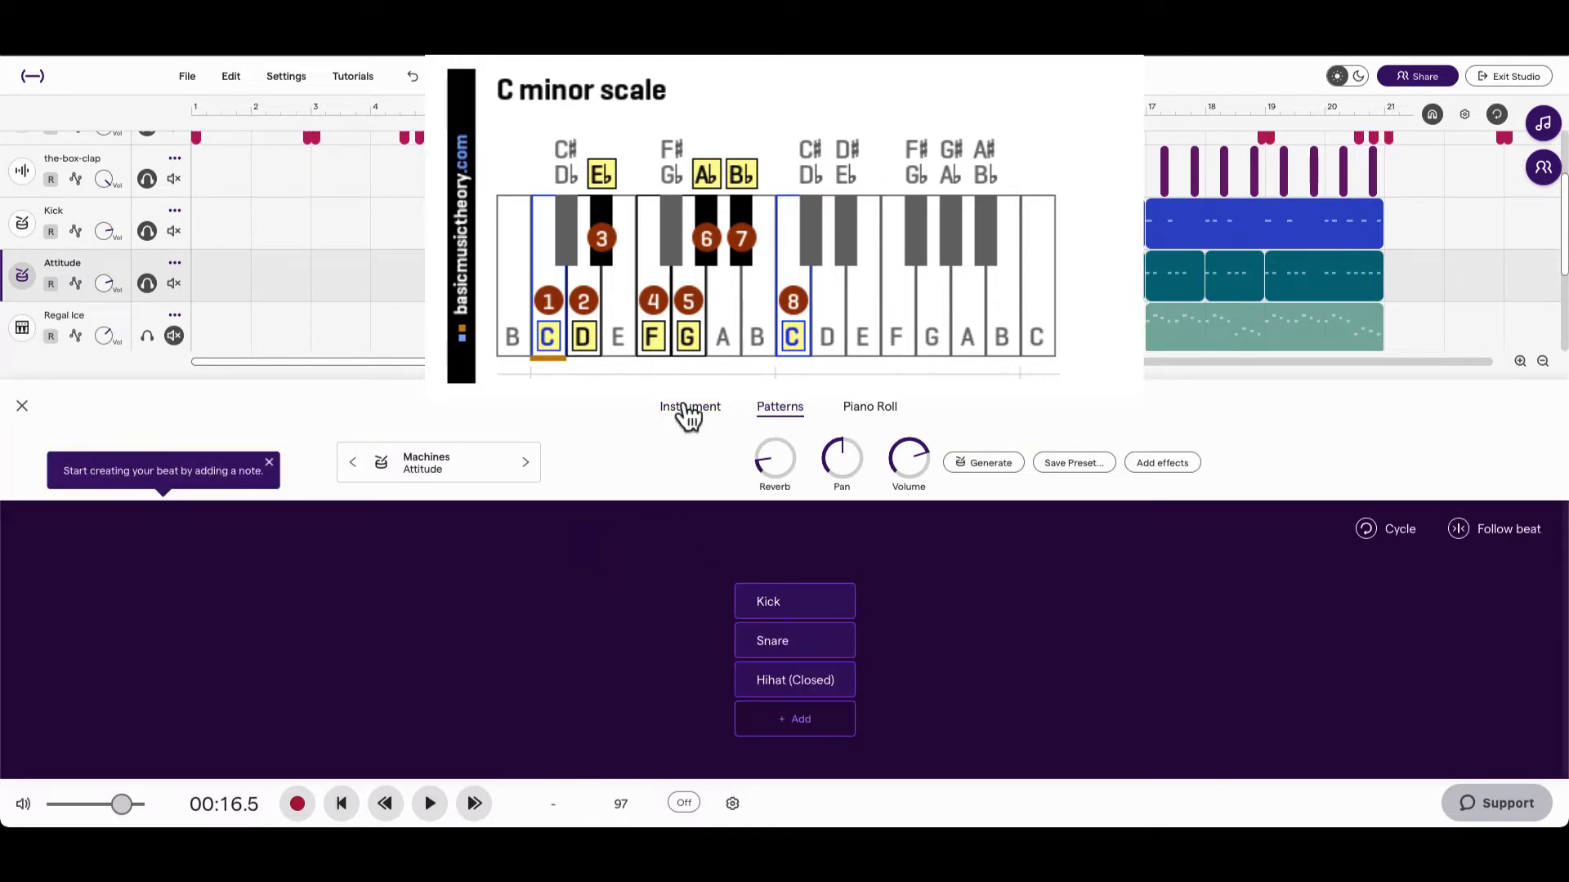
pyautogui.click(867, 413)
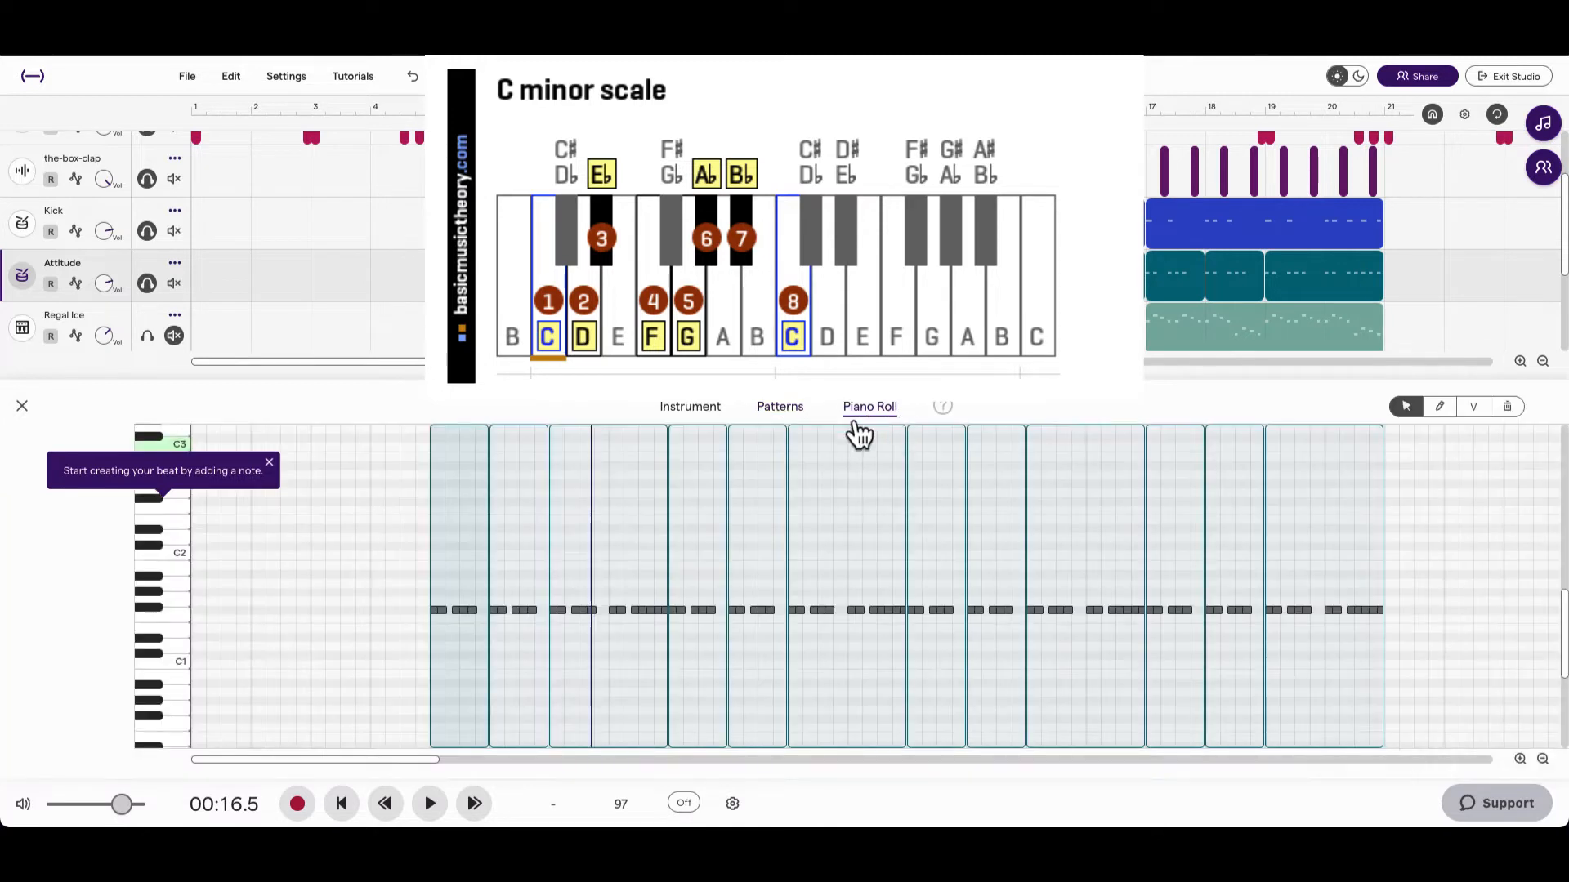
pyautogui.click(1520, 759)
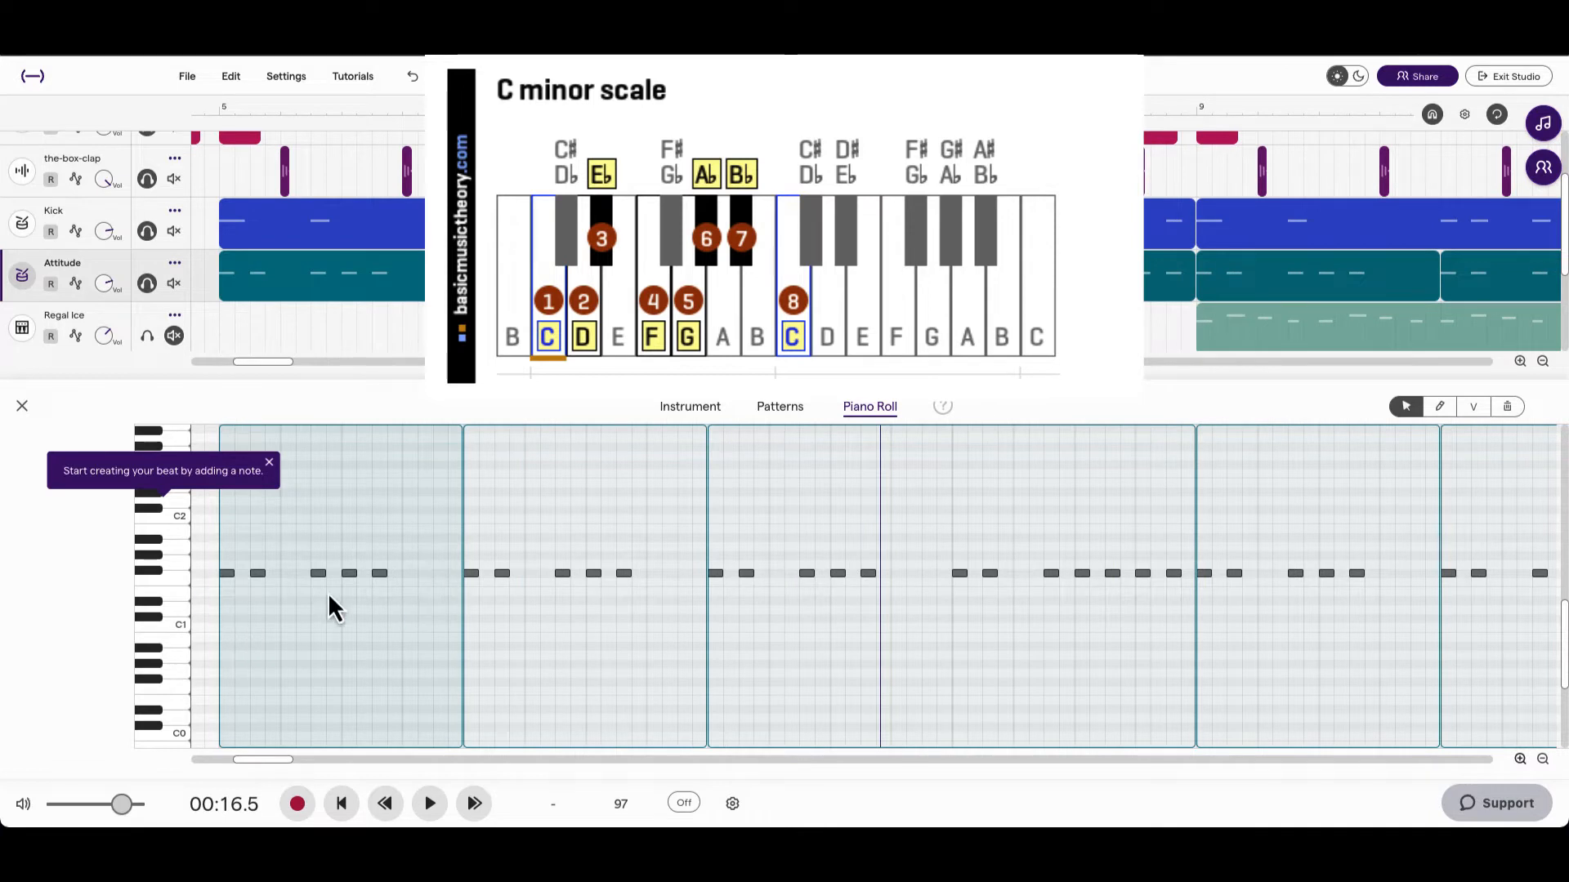
pyautogui.click(1543, 759)
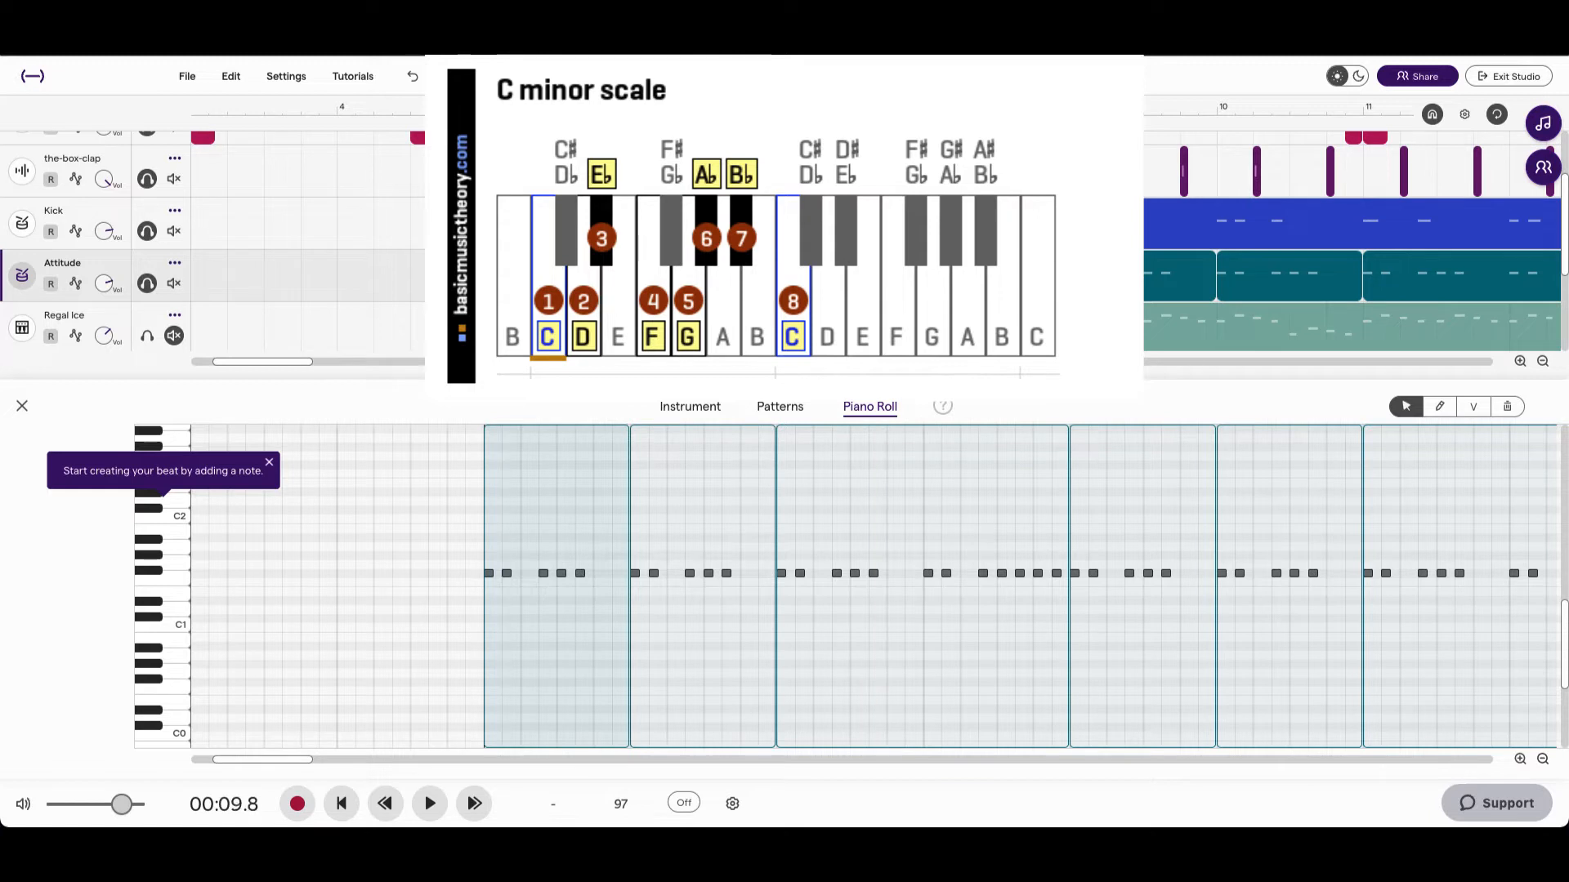
pyautogui.press('space')
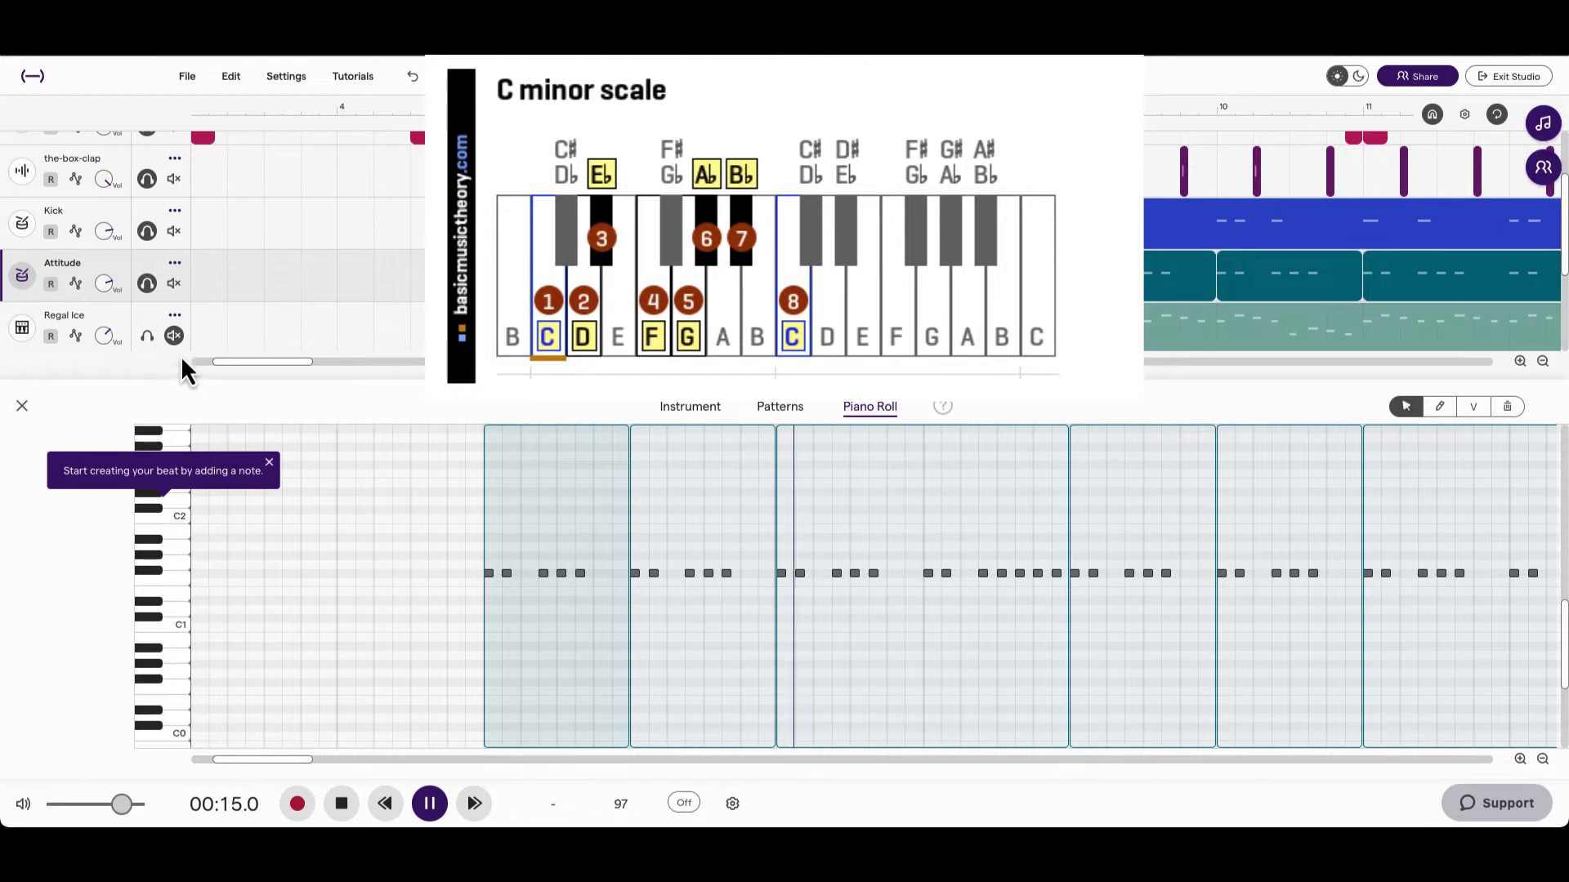
pyautogui.press('space')
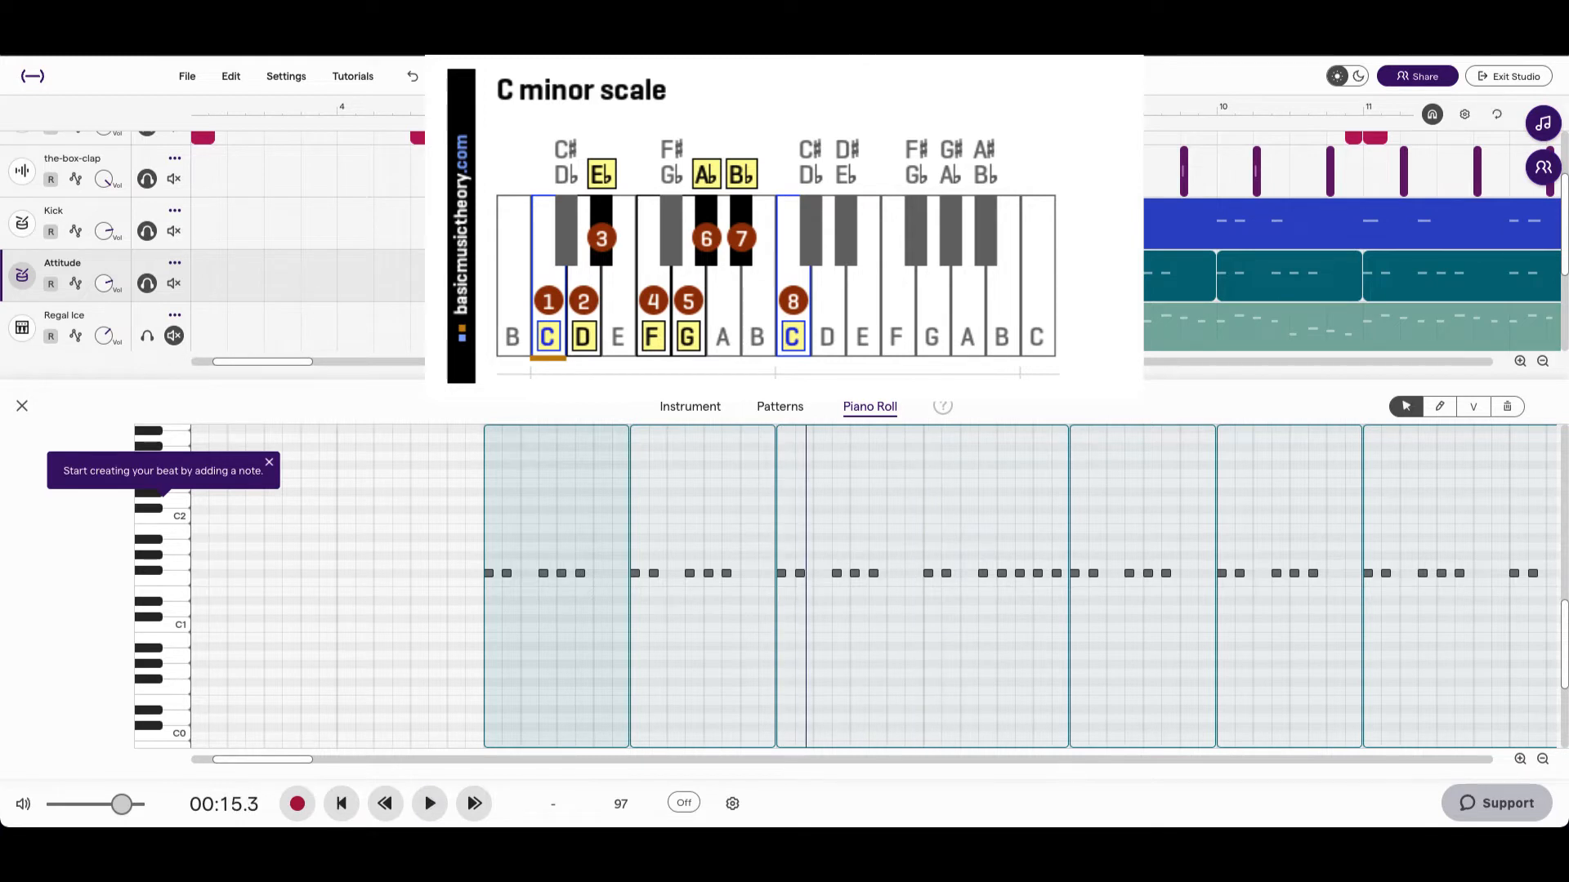
# - Solo the Regal Ice track as well, close the piano roll and play from bar 9
pyautogui.click(173, 337)
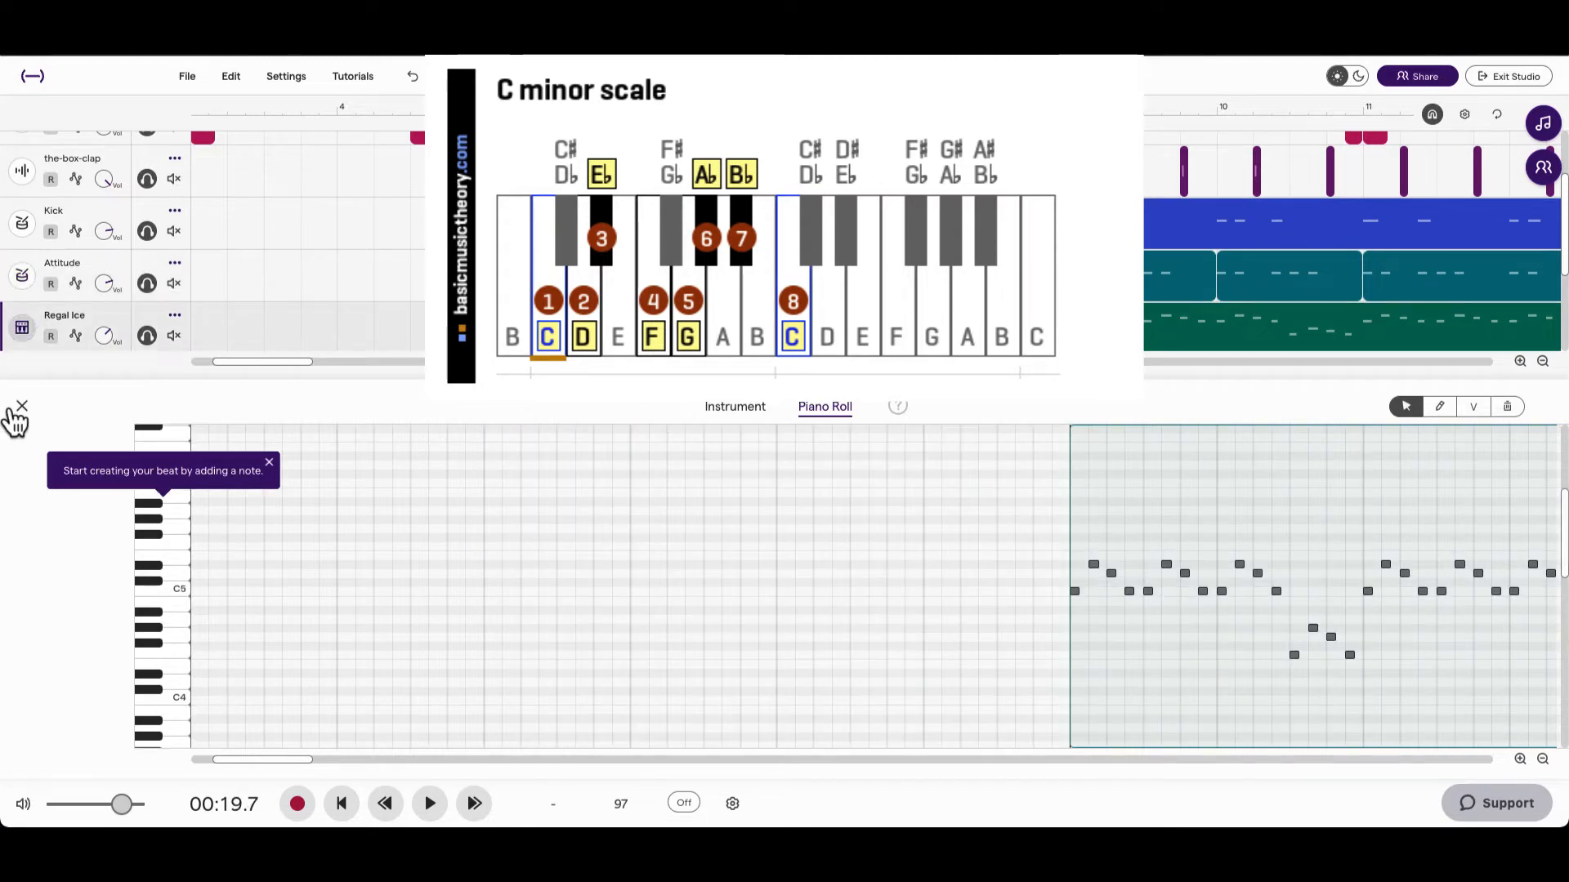
pyautogui.click(21, 408)
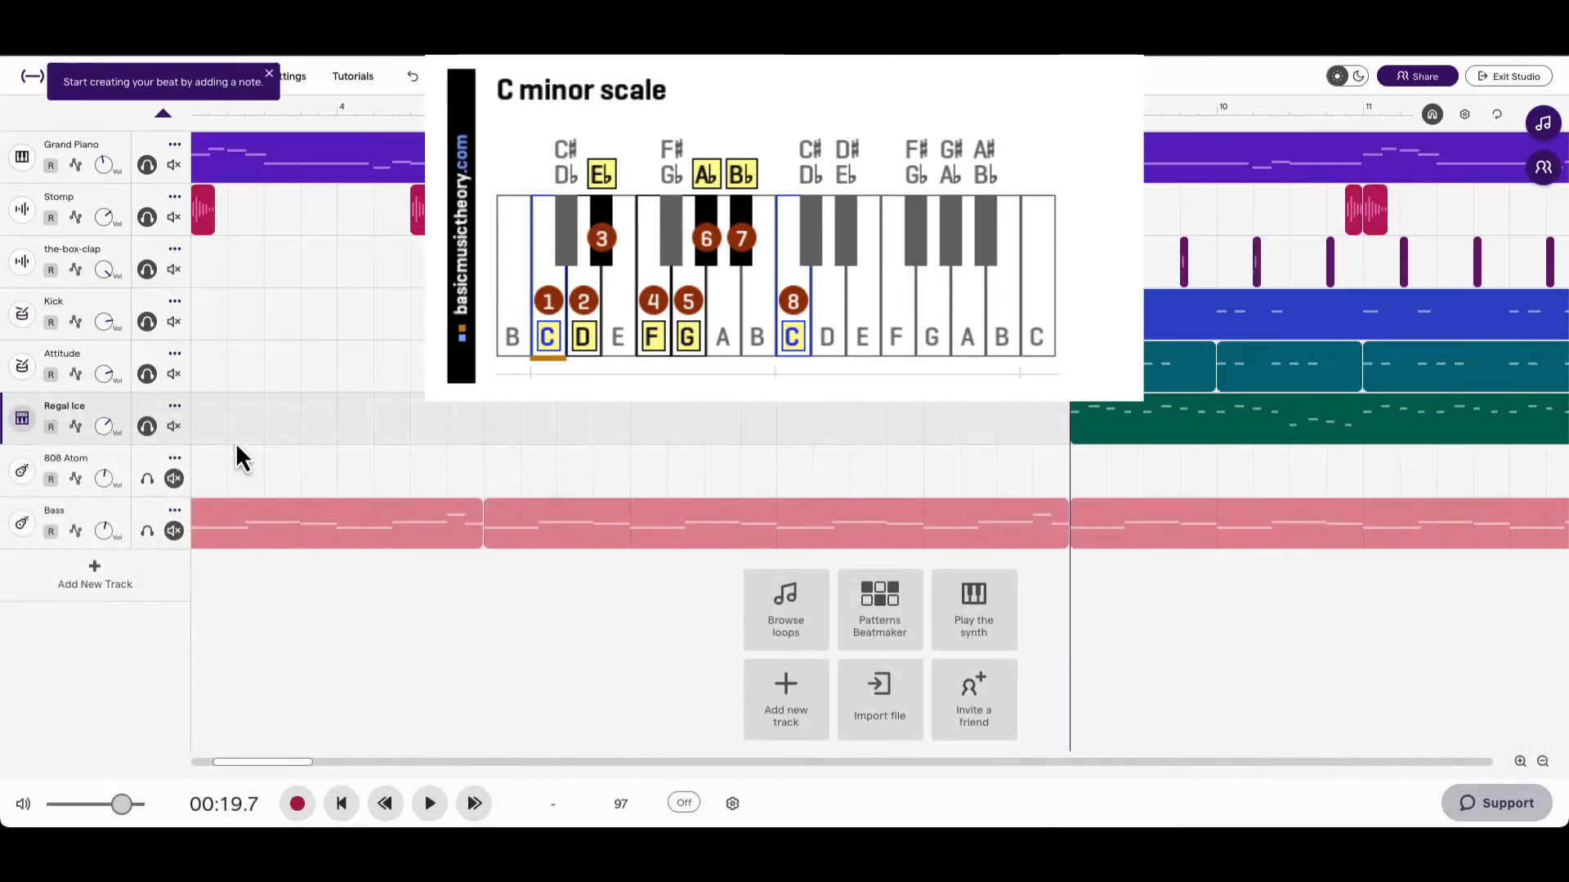
pyautogui.press('space')
# - Isolate Regal Ice by unsoloing Attitude, Kick, the-box-clap, Stomp and Grand Piano during playback, and stop playback
pyautogui.click(173, 373)
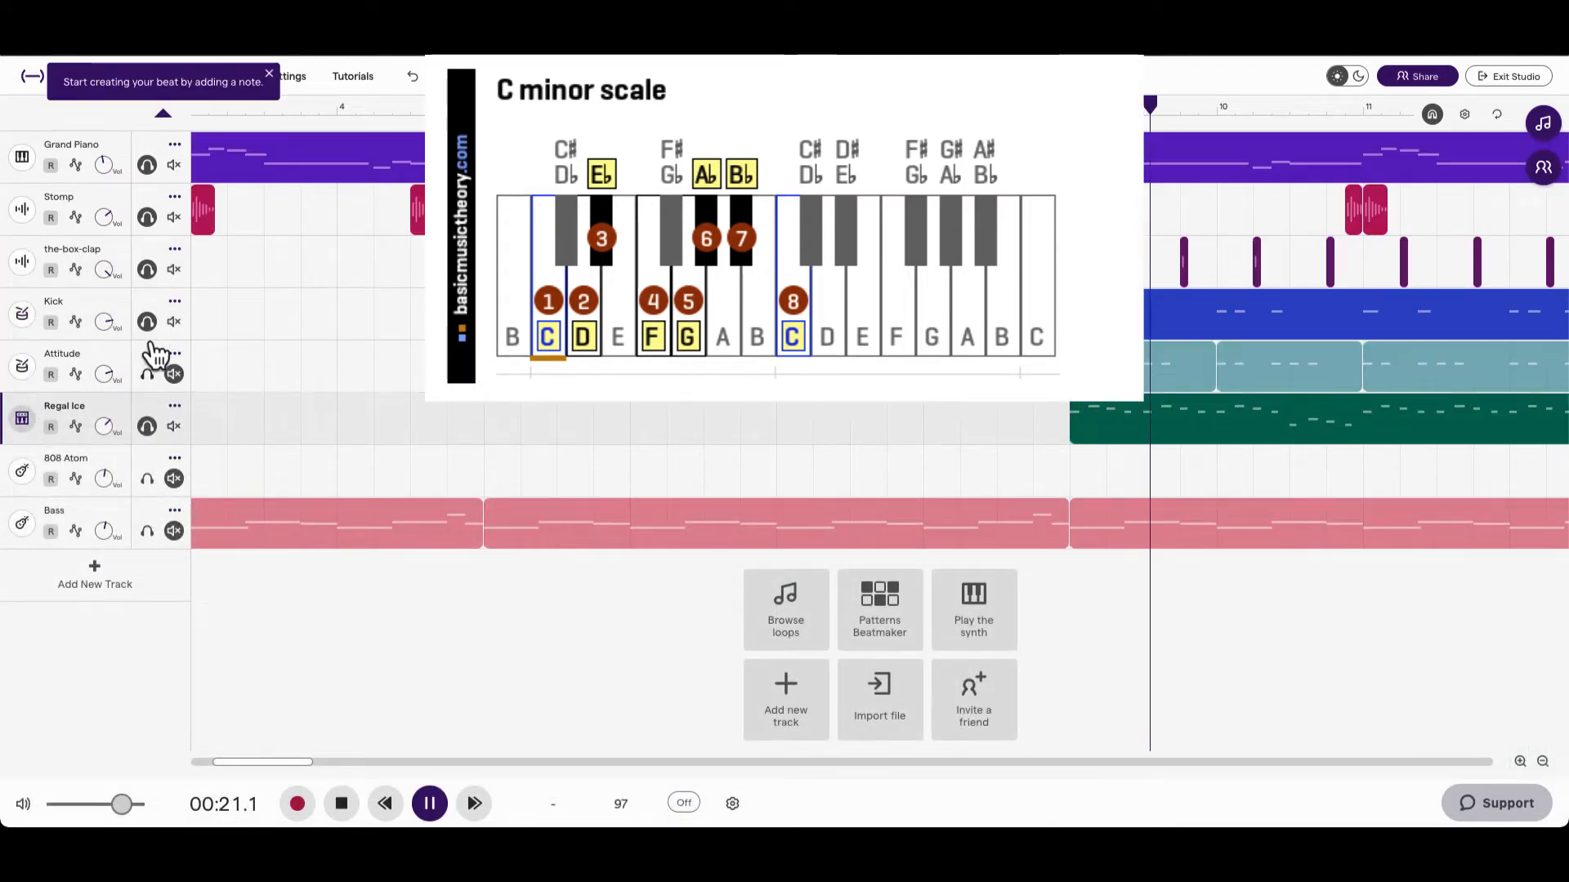
pyautogui.click(147, 322)
pyautogui.click(147, 270)
pyautogui.click(147, 217)
pyautogui.click(147, 165)
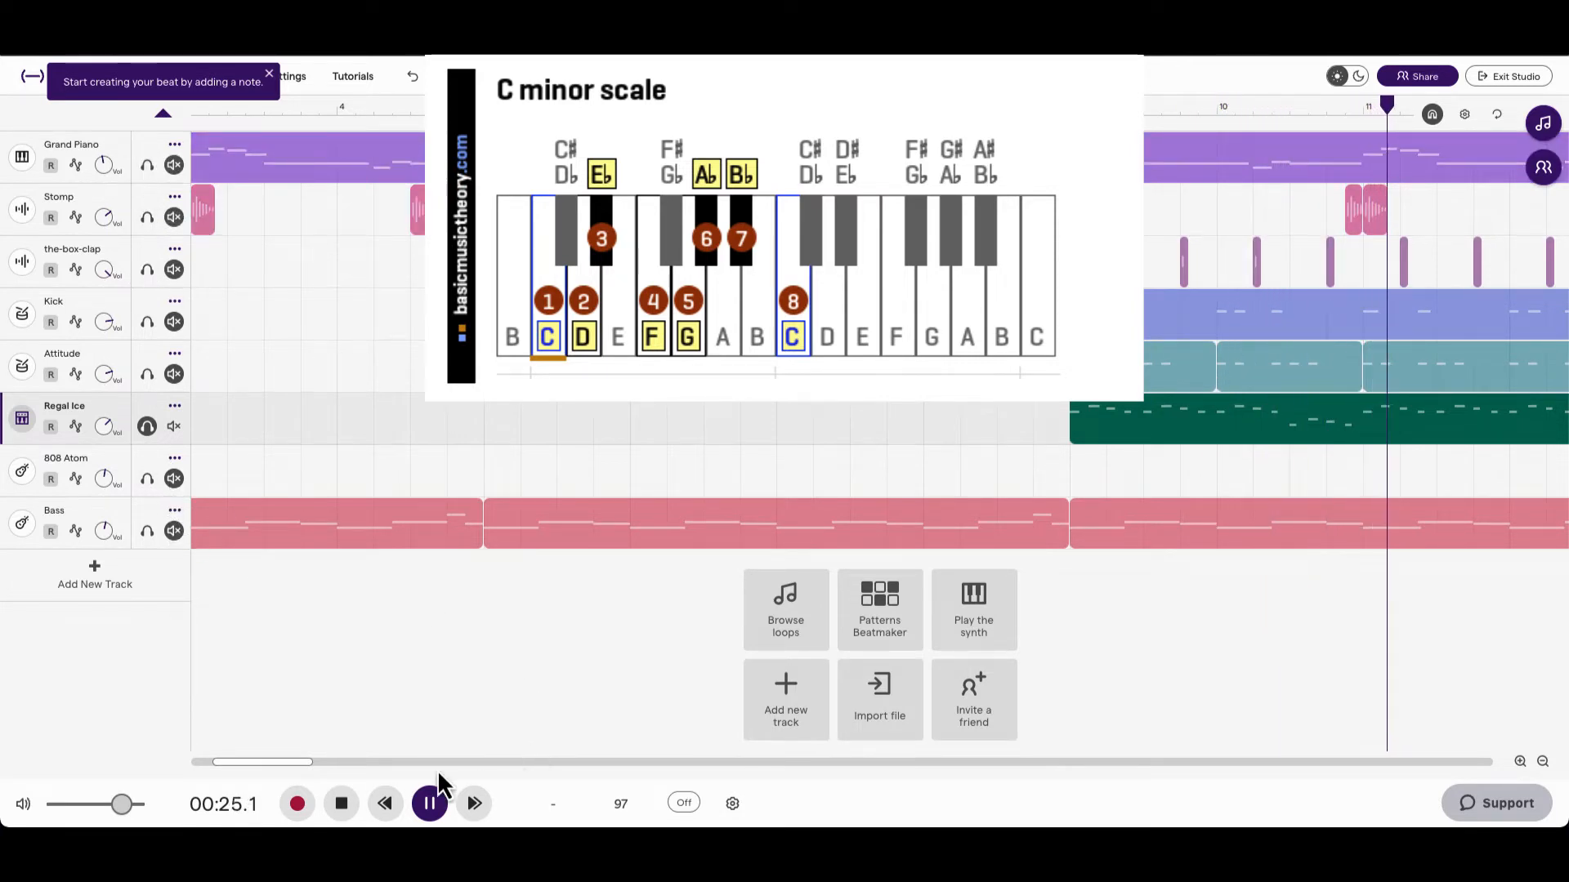
pyautogui.moveTo(296, 763); pyautogui.dragTo(351, 758)
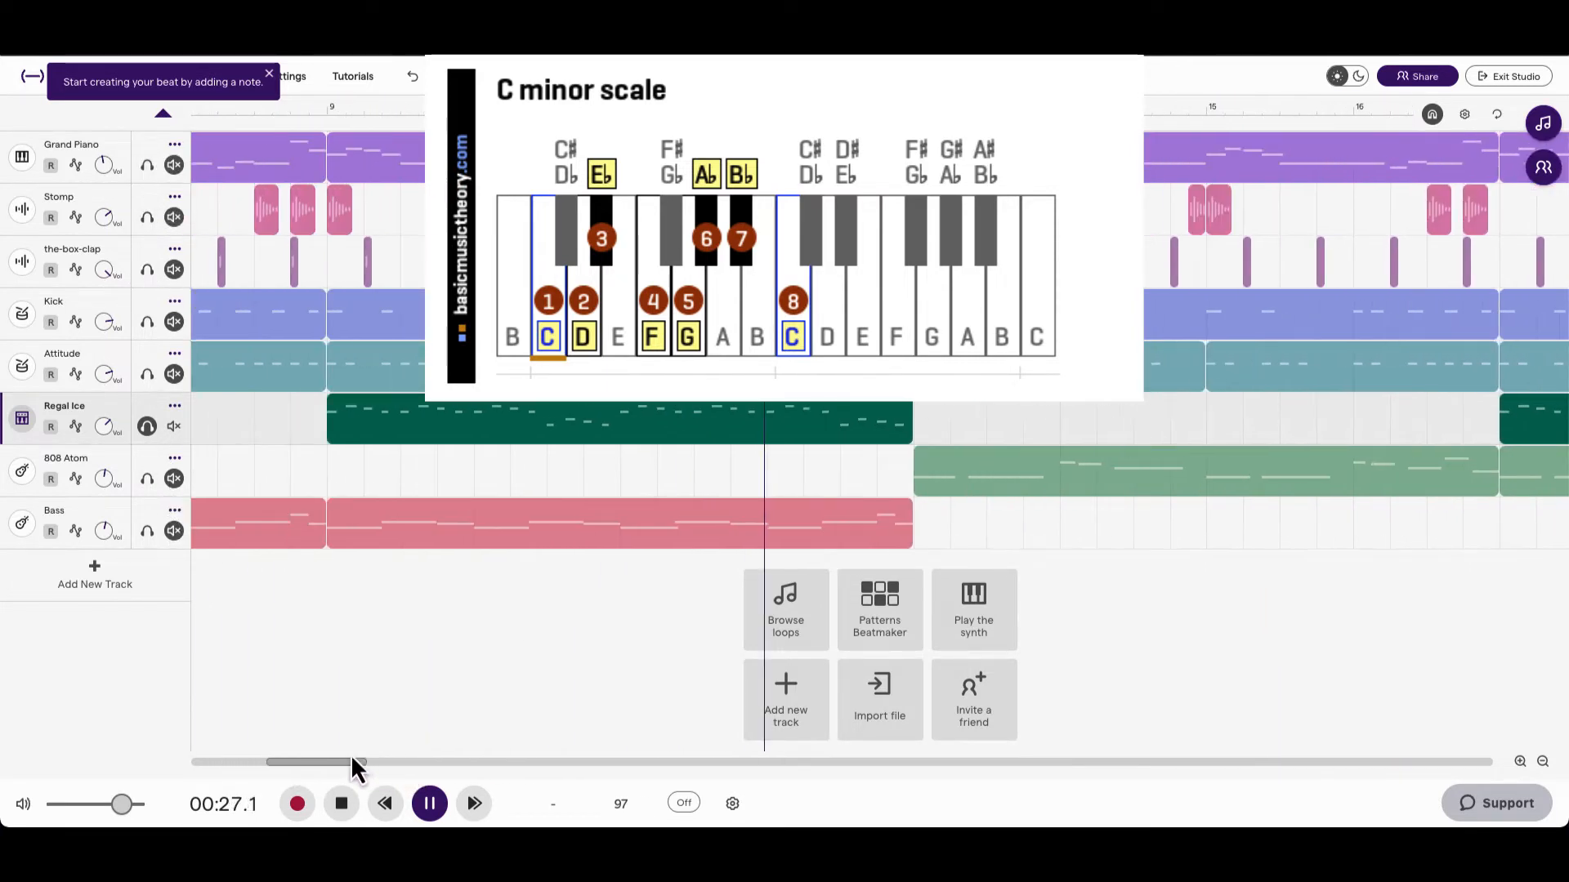
pyautogui.press('space')
# - Open the Regal Ice instrument and look up its Plucked synth category in the instrument library
pyautogui.click(22, 423)
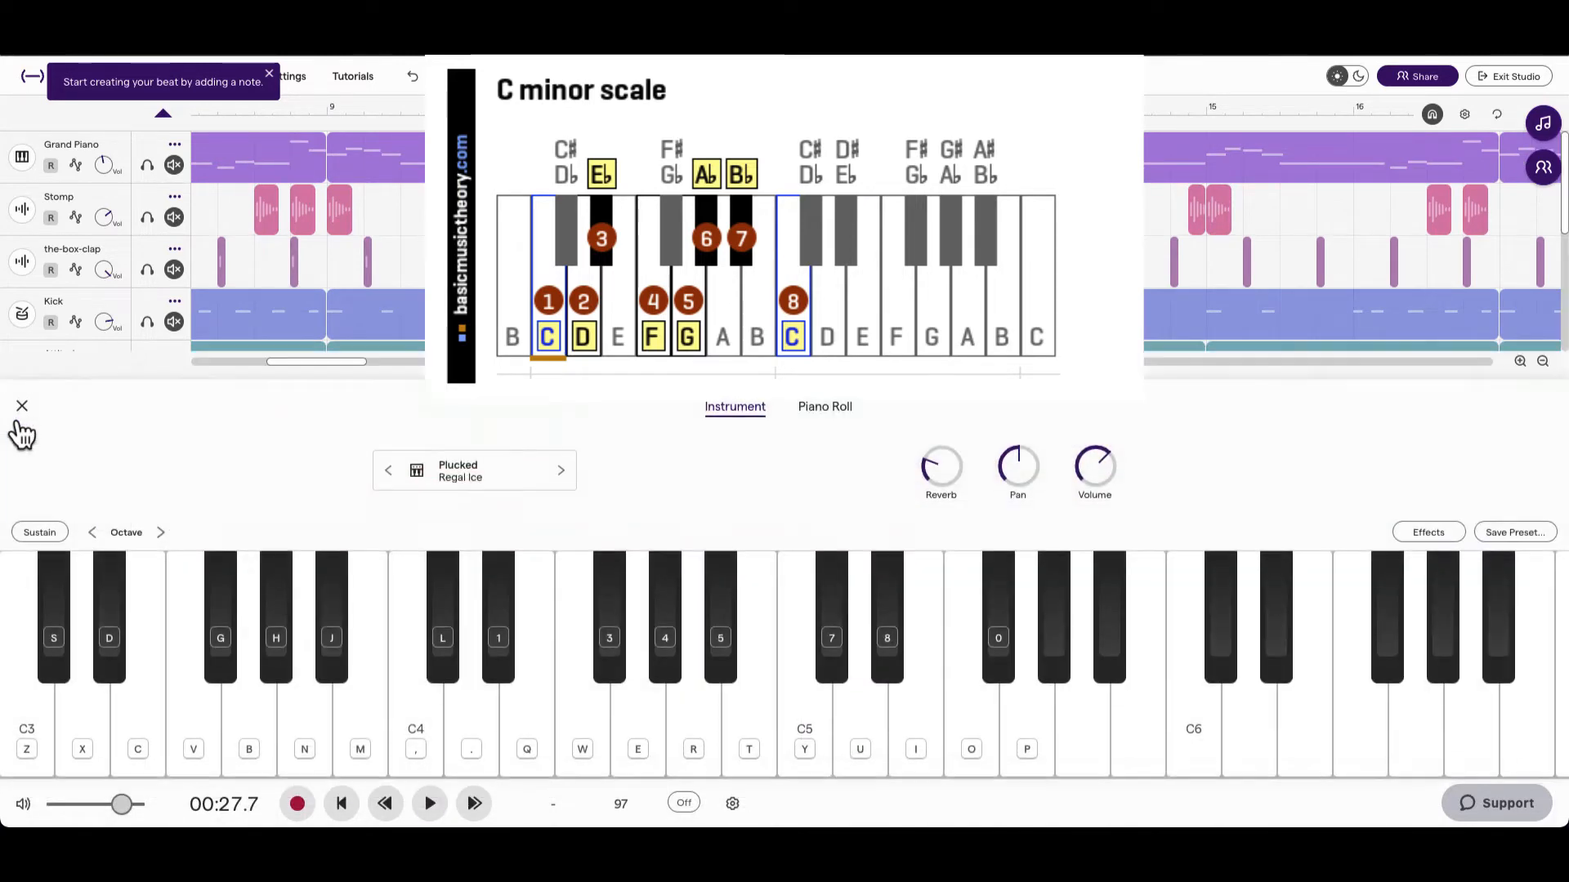
pyautogui.click(445, 478)
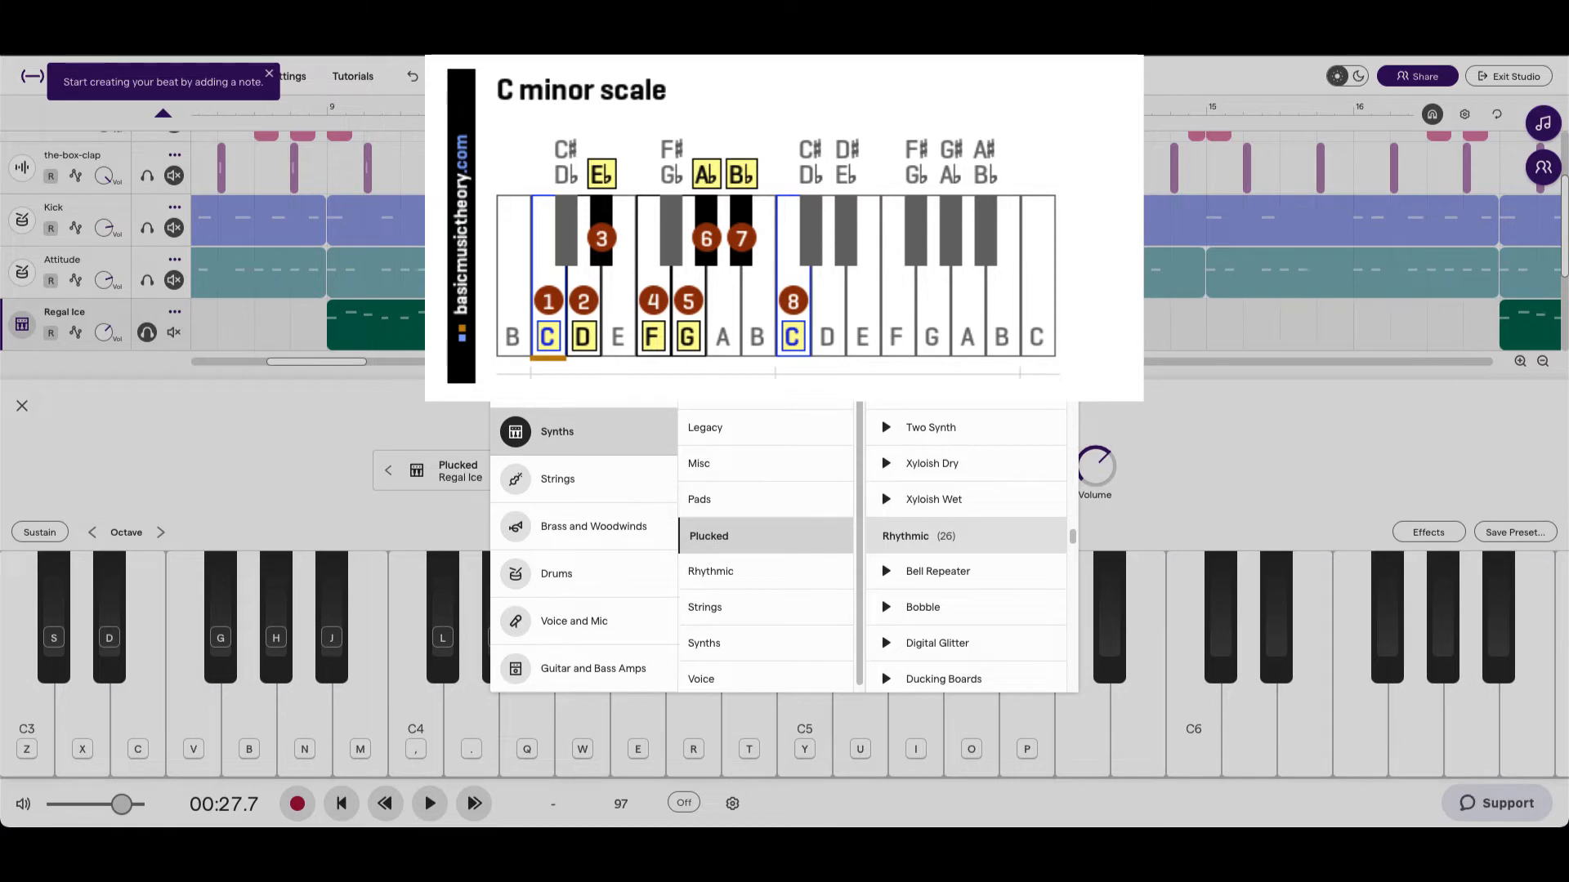
pyautogui.click(1149, 206)
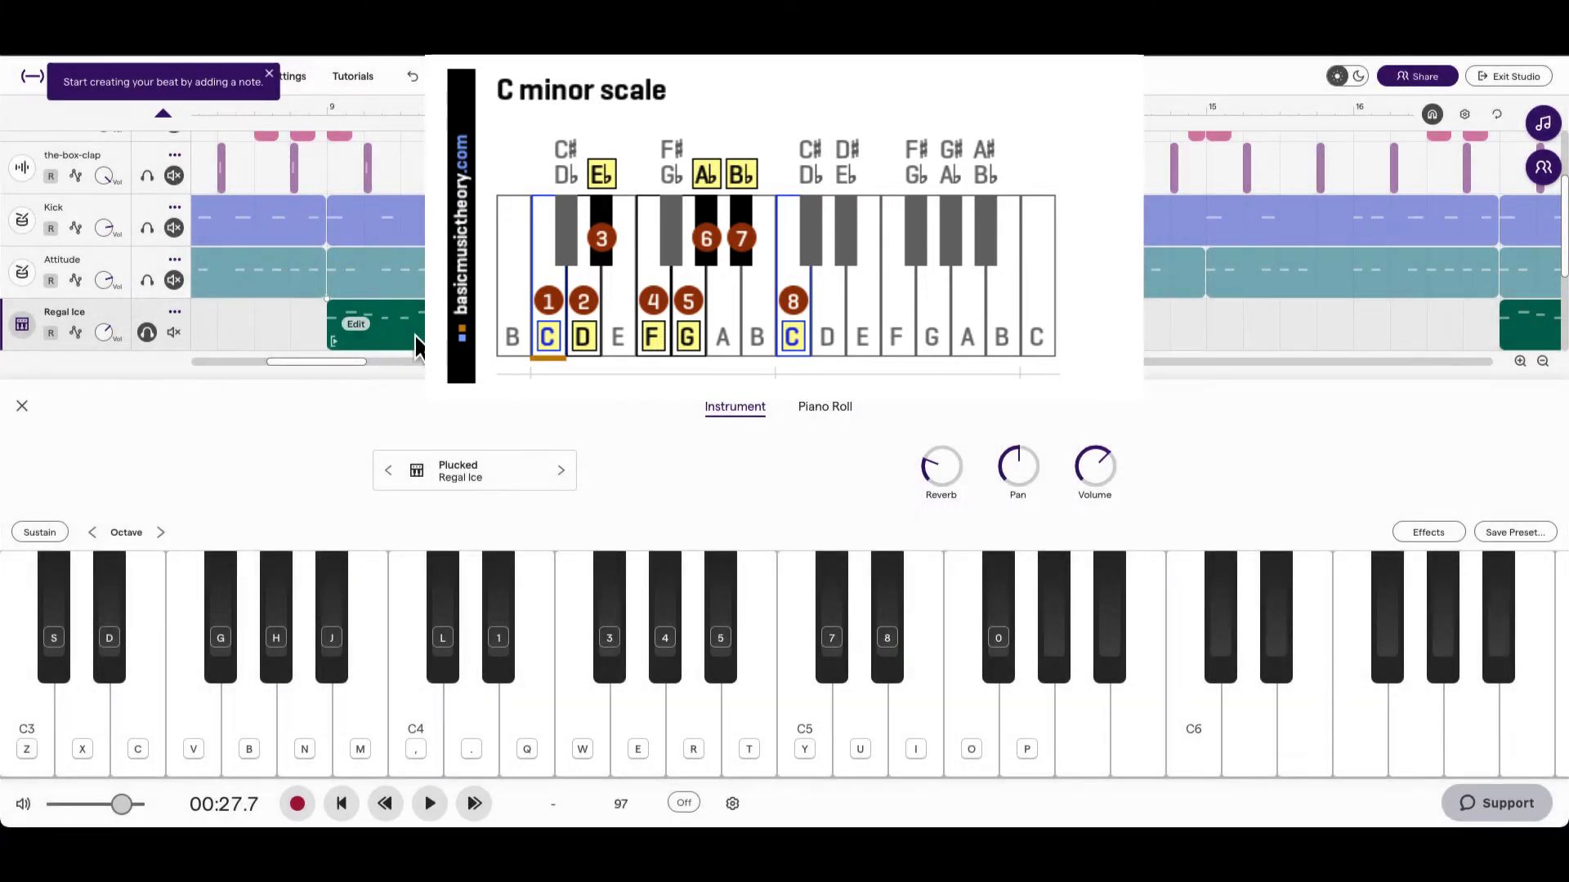
# - Open the Regal Ice clip at bar 9 in the piano roll, sound its second and third notes, and close the editor
pyautogui.doubleClick(416, 338)
pyautogui.scroll(-1, 359, 622)
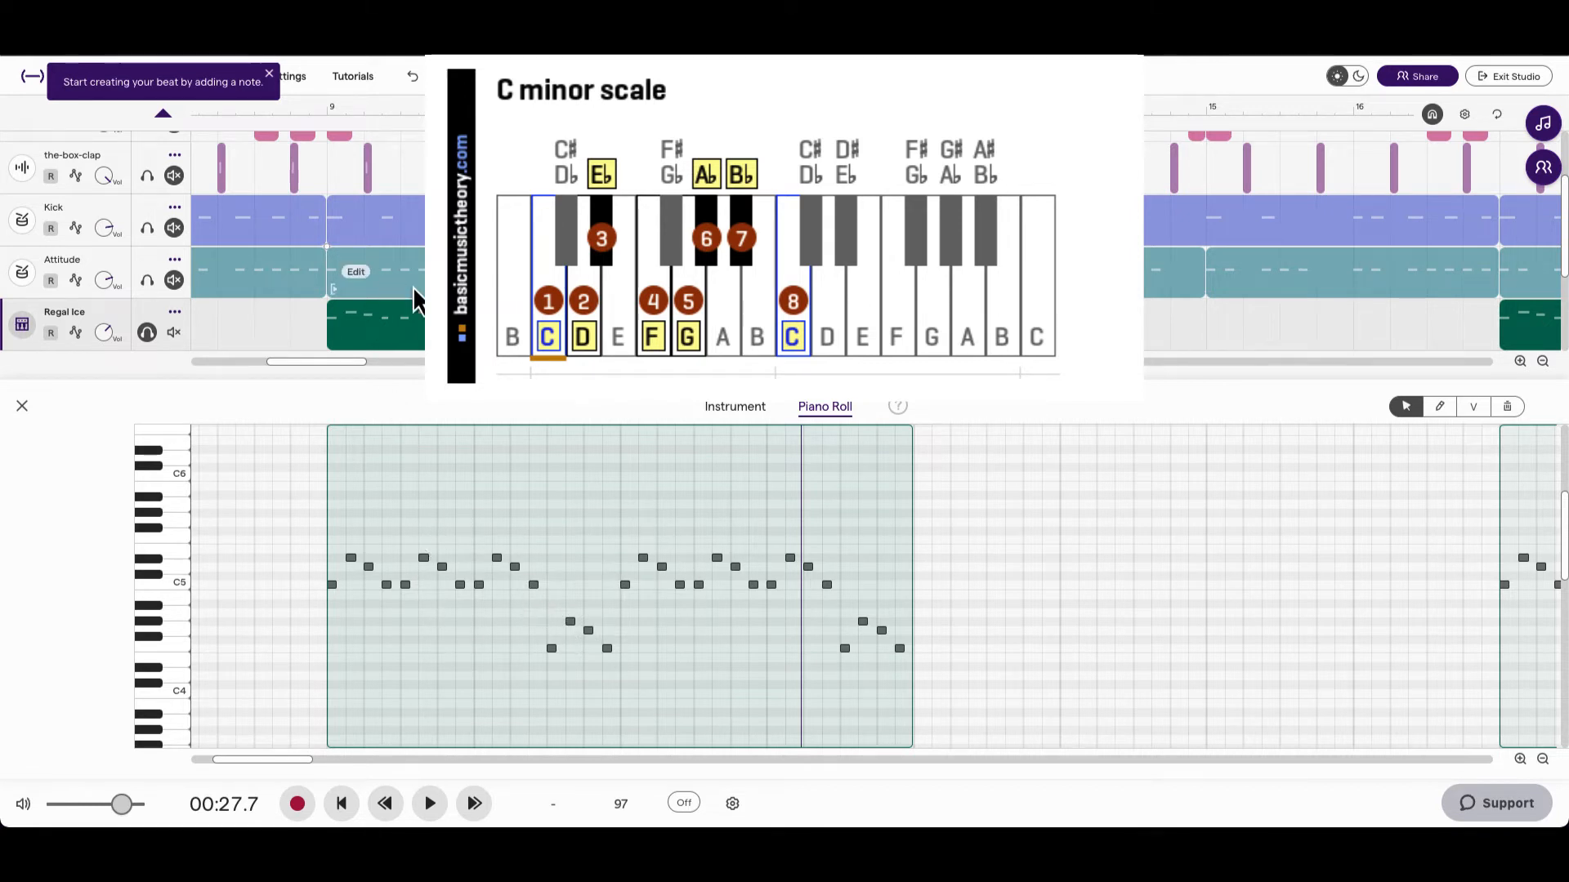
pyautogui.scroll(3, 413, 295)
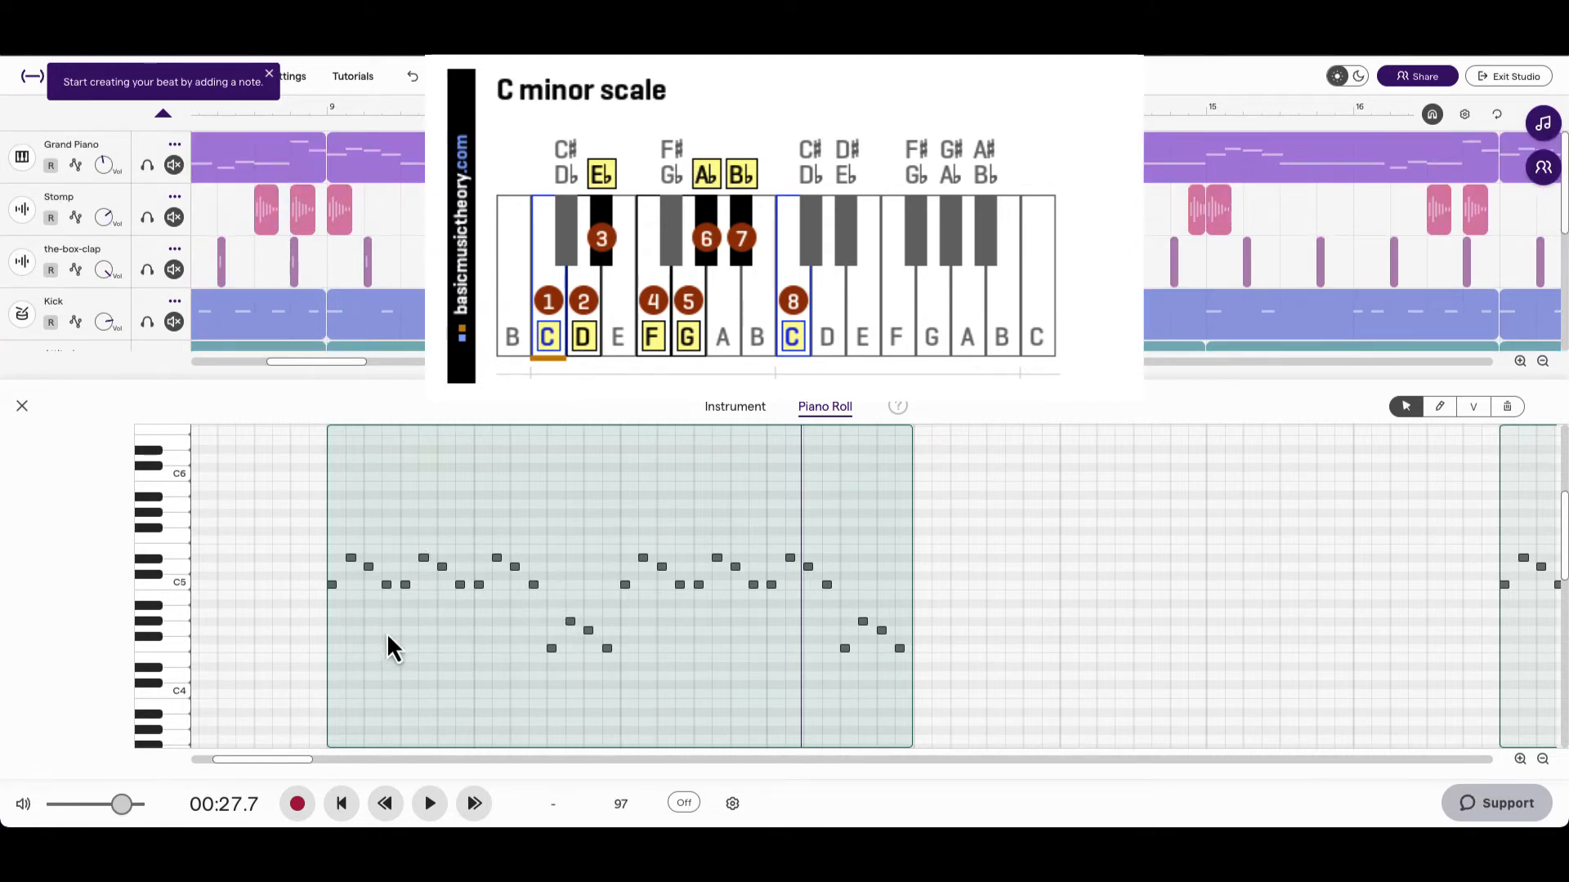
pyautogui.scroll(-3, 360, 604)
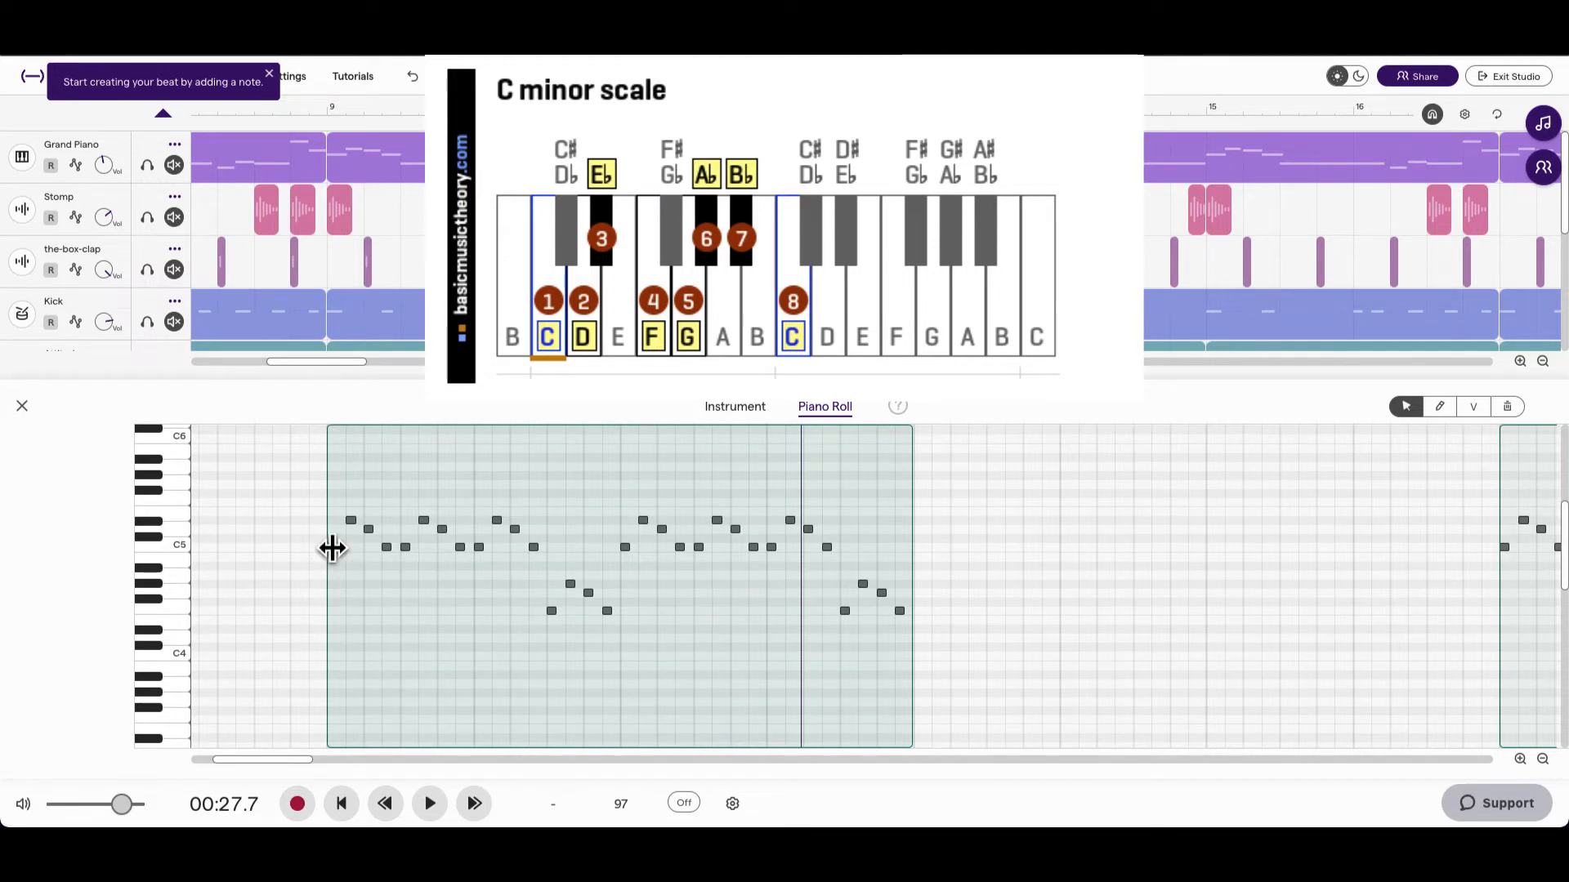
pyautogui.click(351, 523)
pyautogui.click(368, 531)
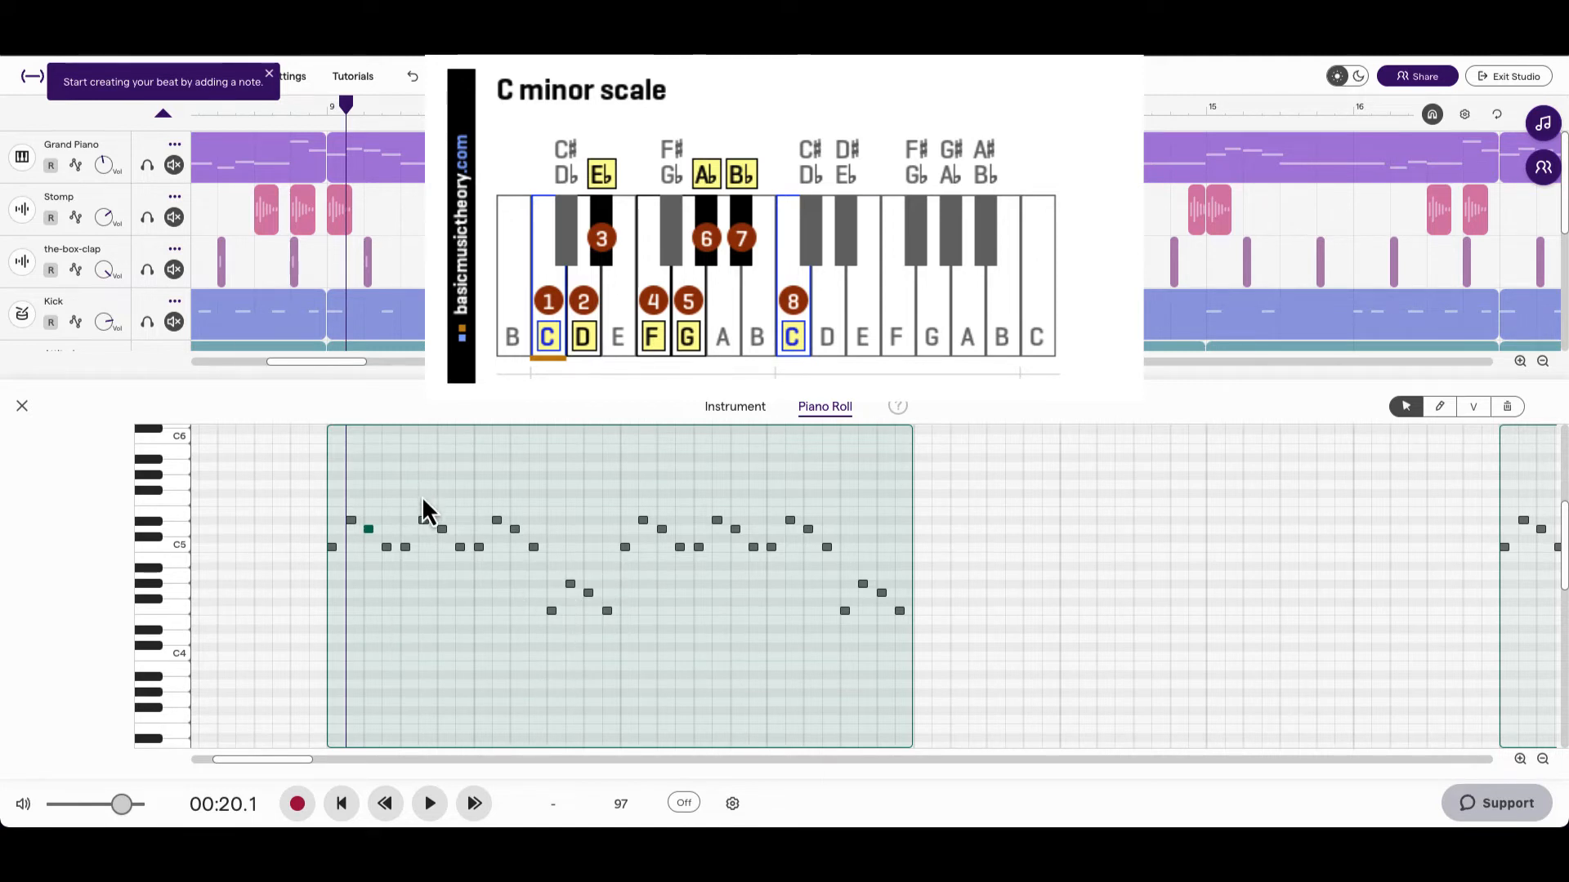
pyautogui.click(21, 407)
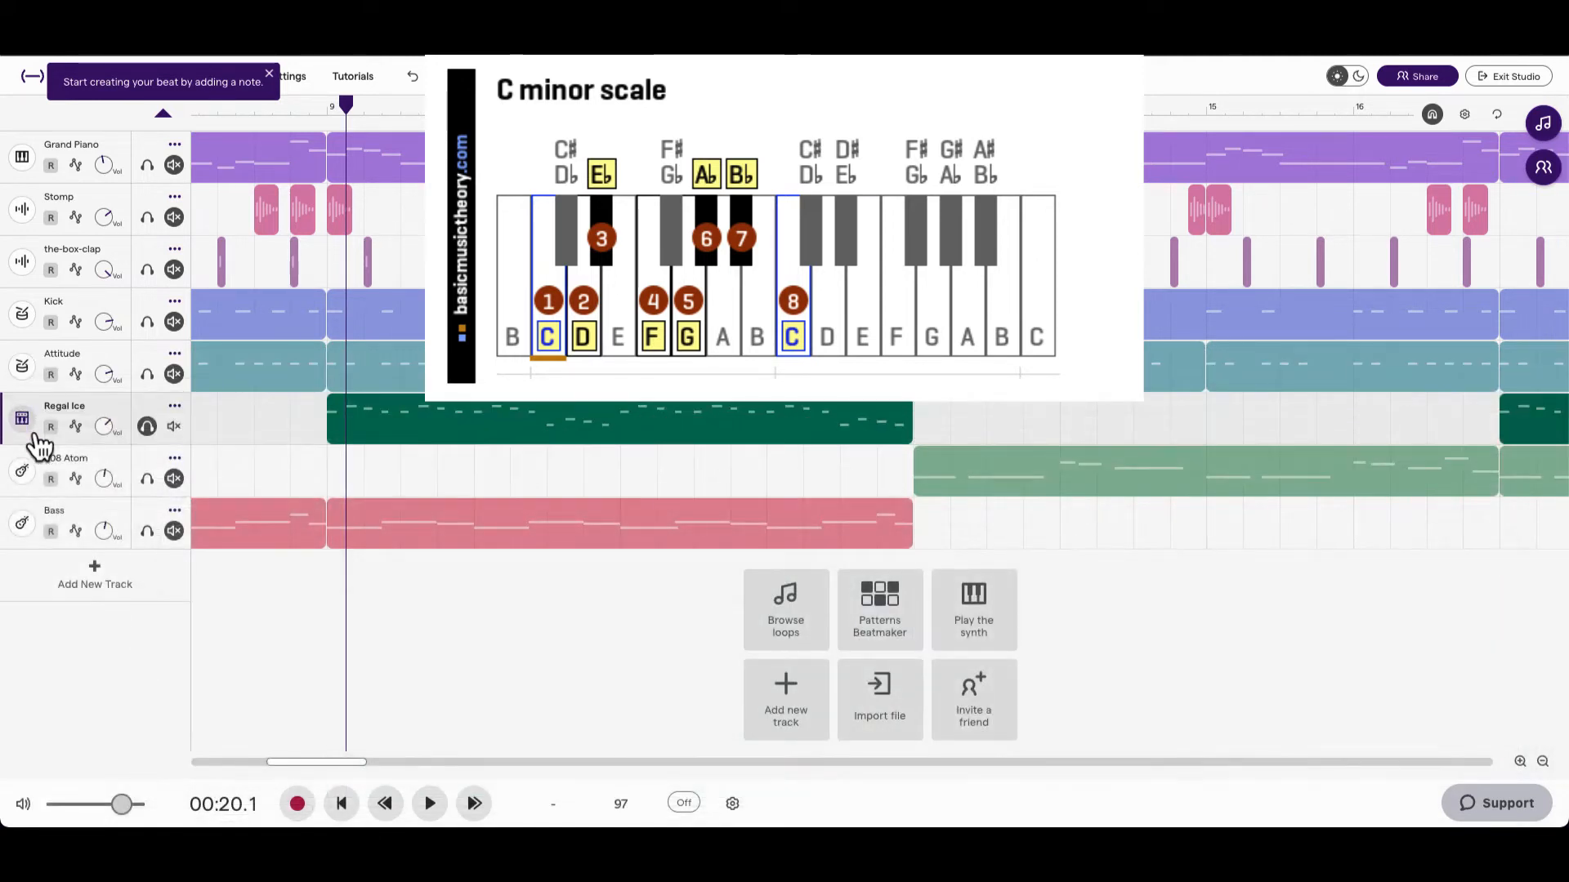
# - Unsolo Regal Ice, unmute the Bass track and play the arrangement from bar 5
pyautogui.click(147, 427)
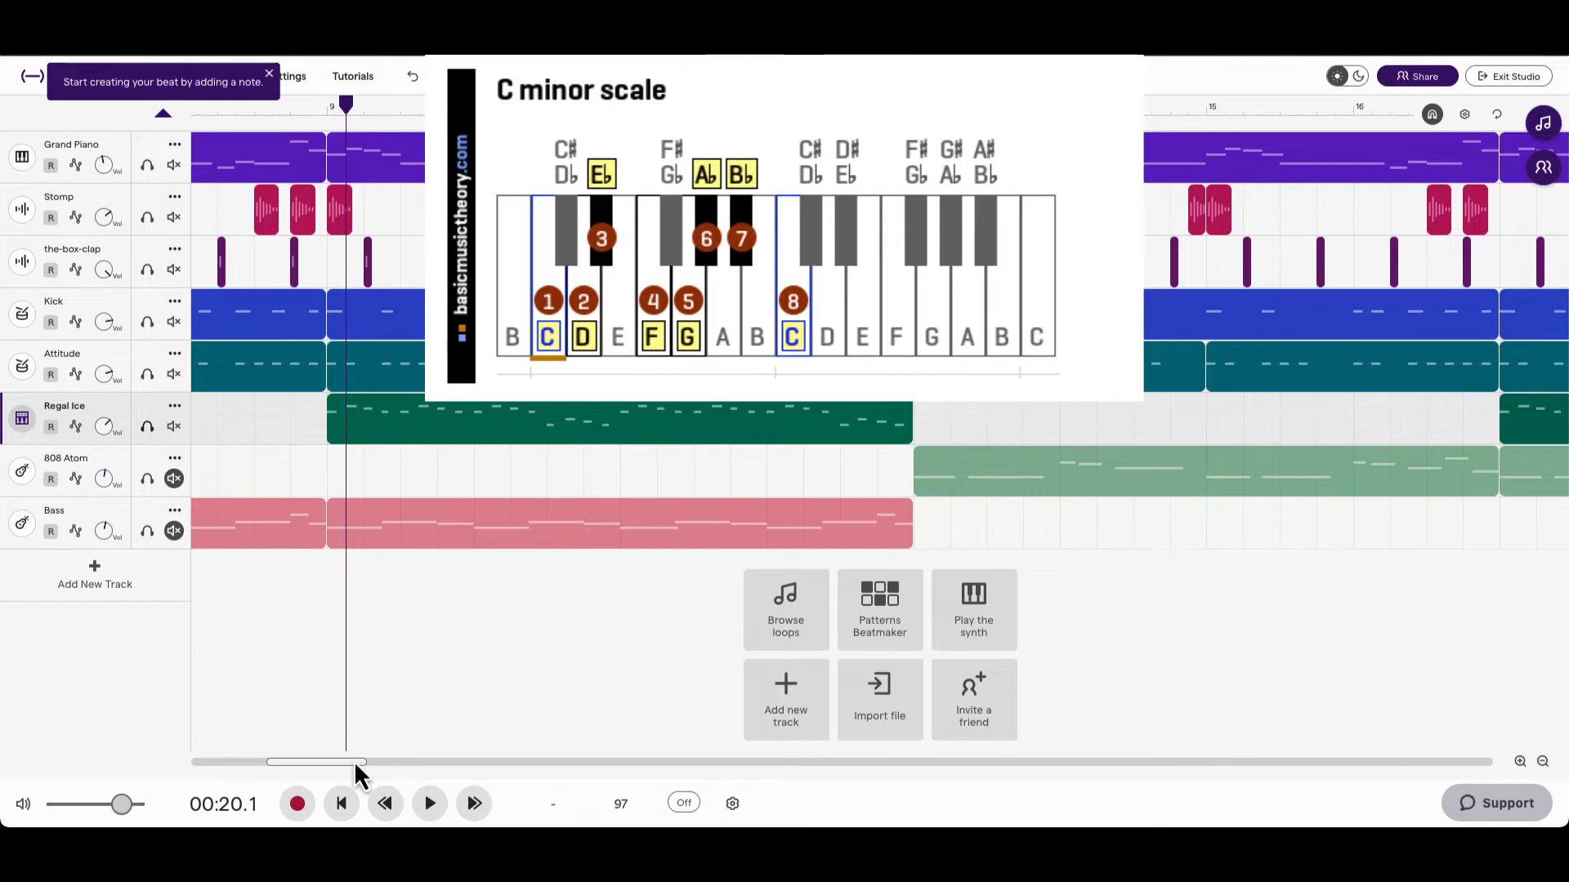
pyautogui.moveTo(354, 762); pyautogui.dragTo(219, 748)
pyautogui.click(175, 531)
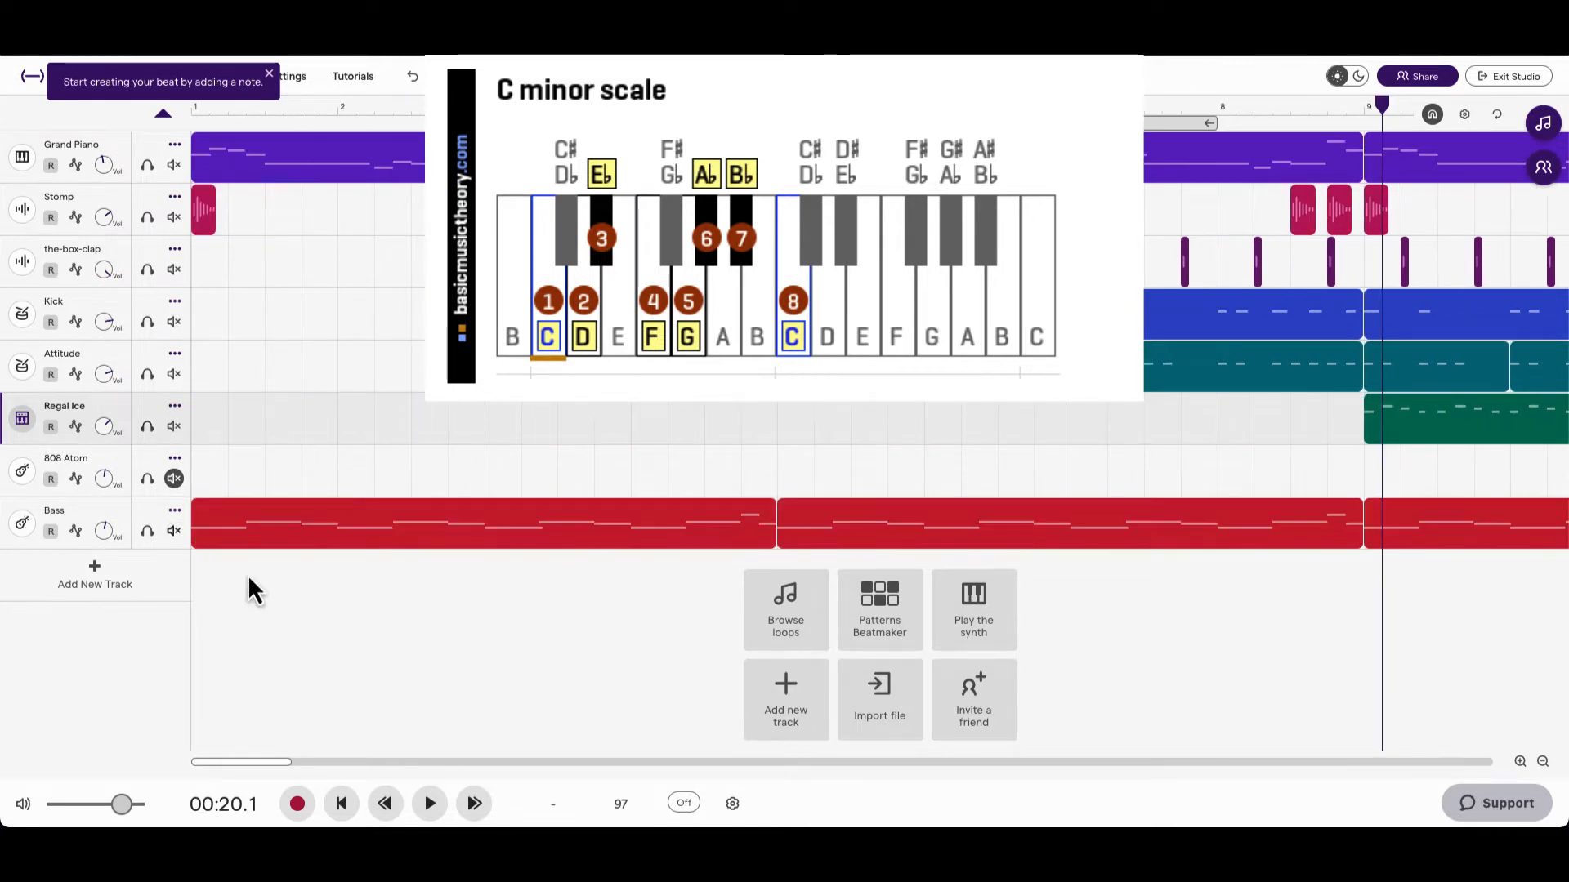
pyautogui.click(781, 474)
pyautogui.press('space')
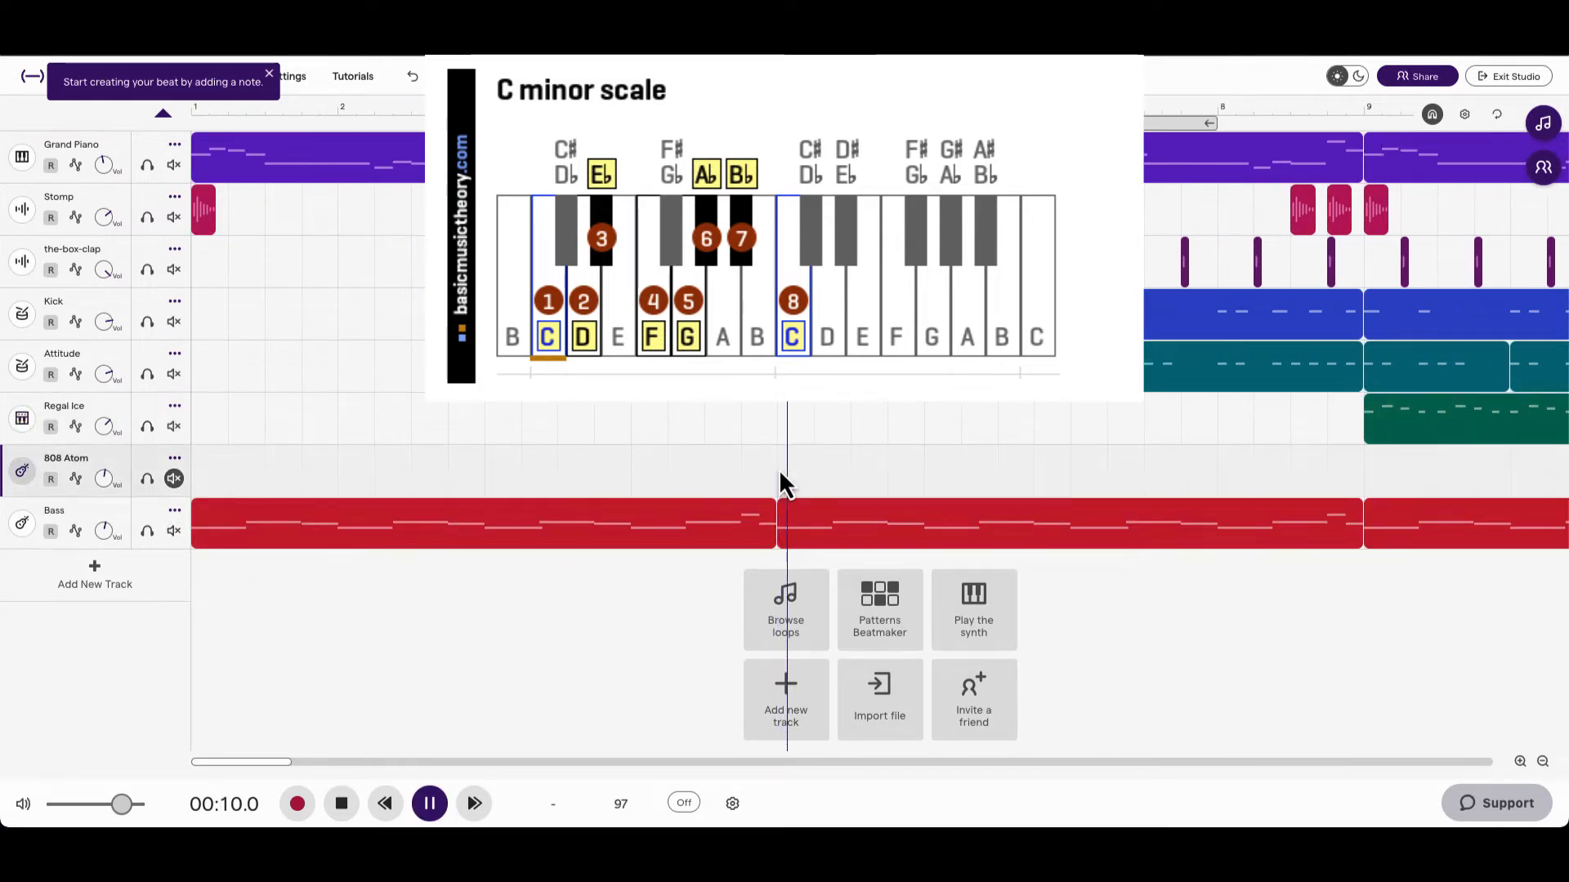
# - Solo the Bass track and open its clip at bar 5 in the piano roll
pyautogui.click(147, 531)
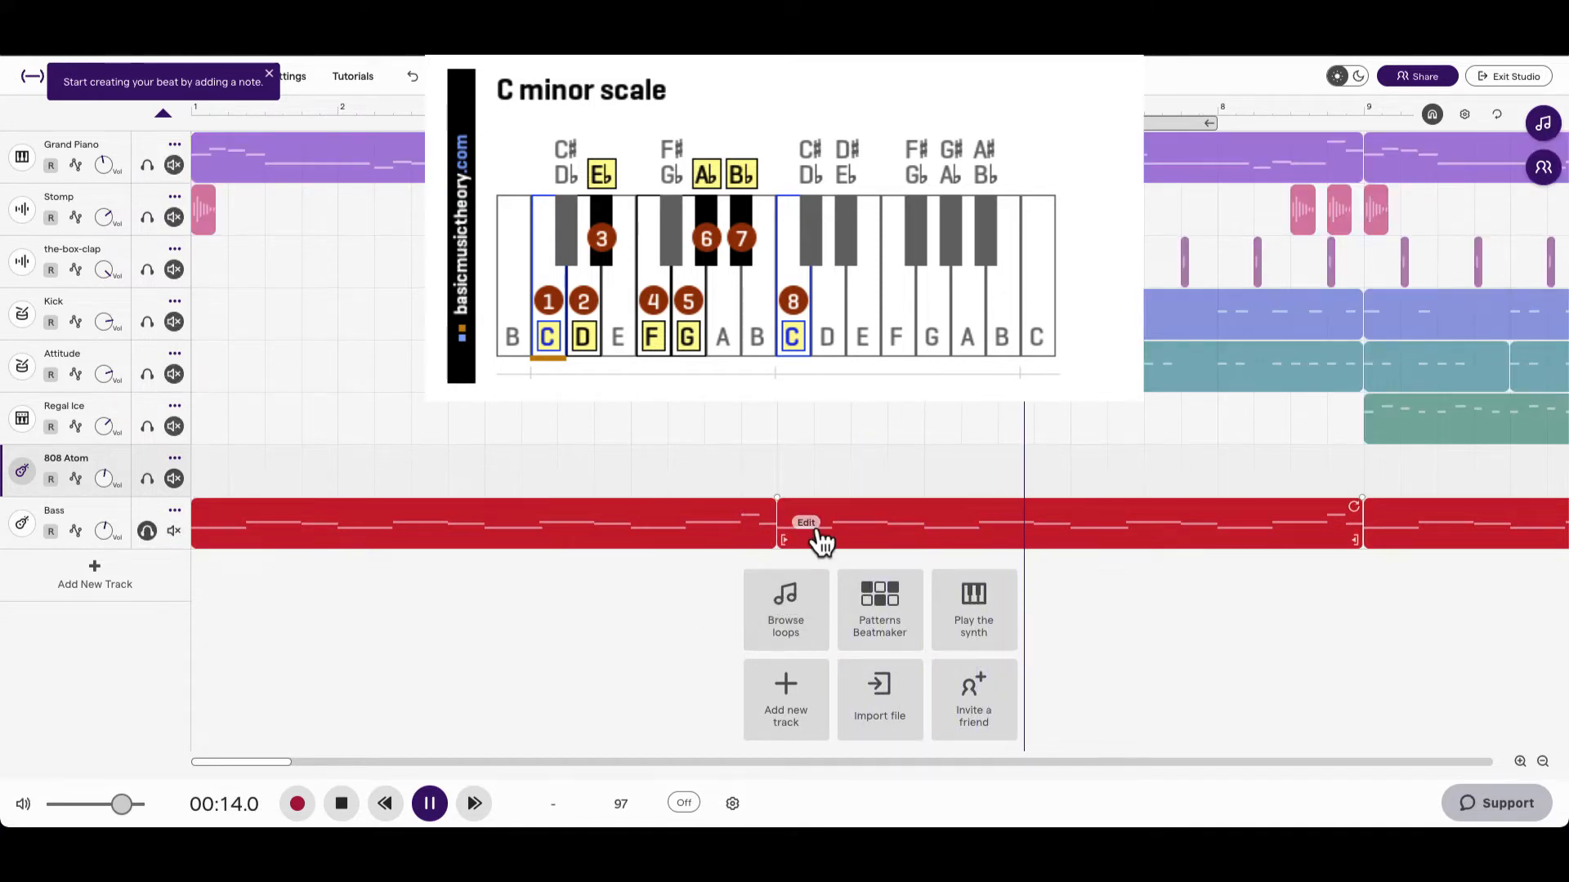
pyautogui.moveTo(813, 538)
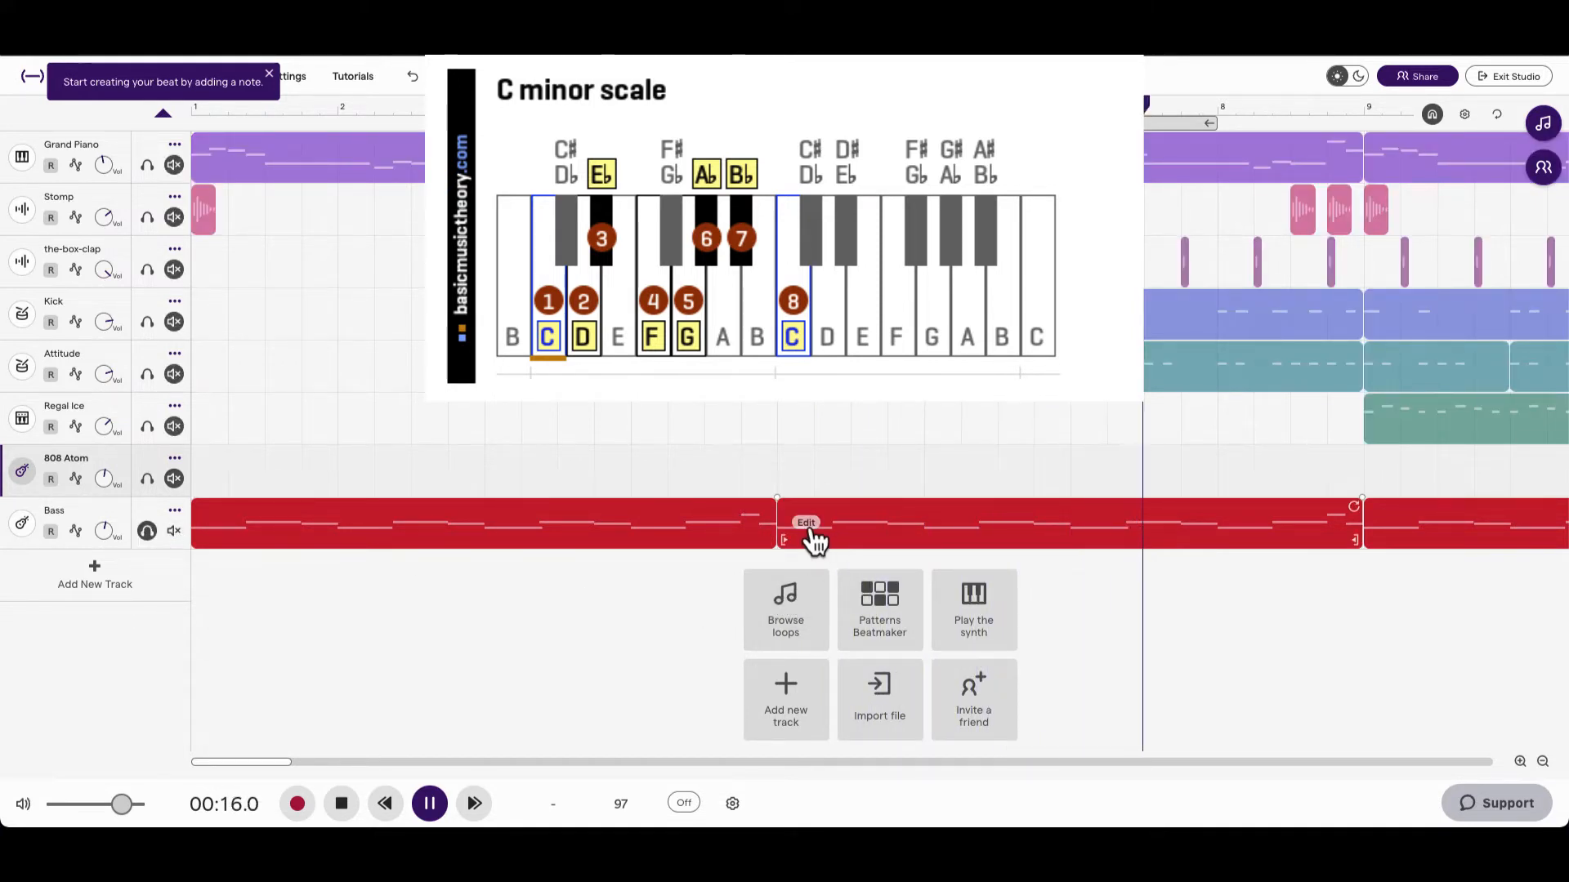
pyautogui.rightClick(813, 536)
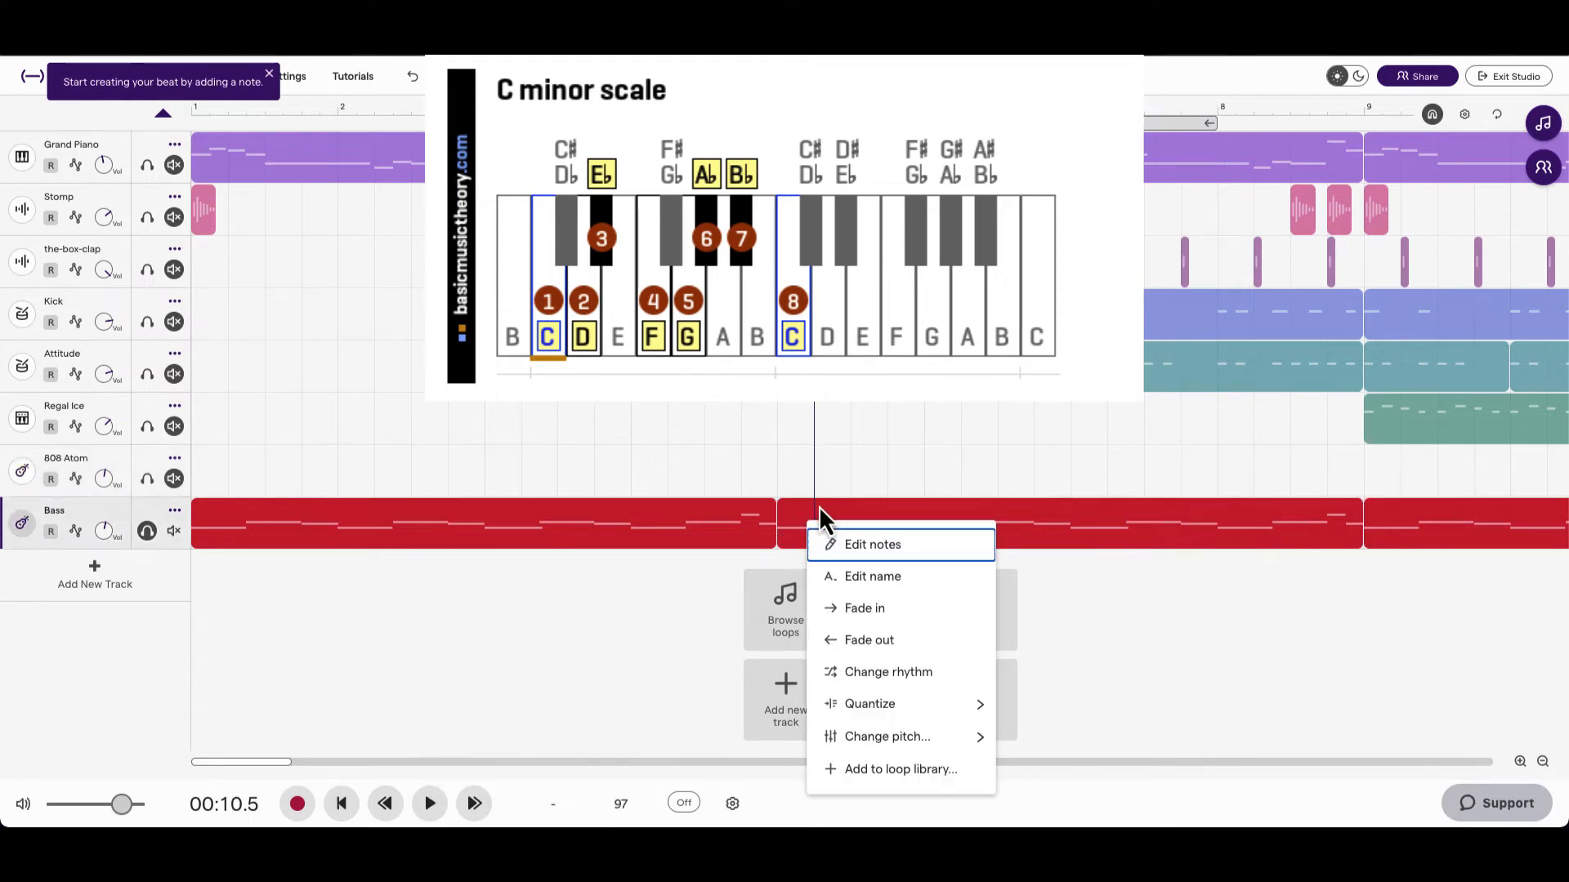
pyautogui.click(870, 540)
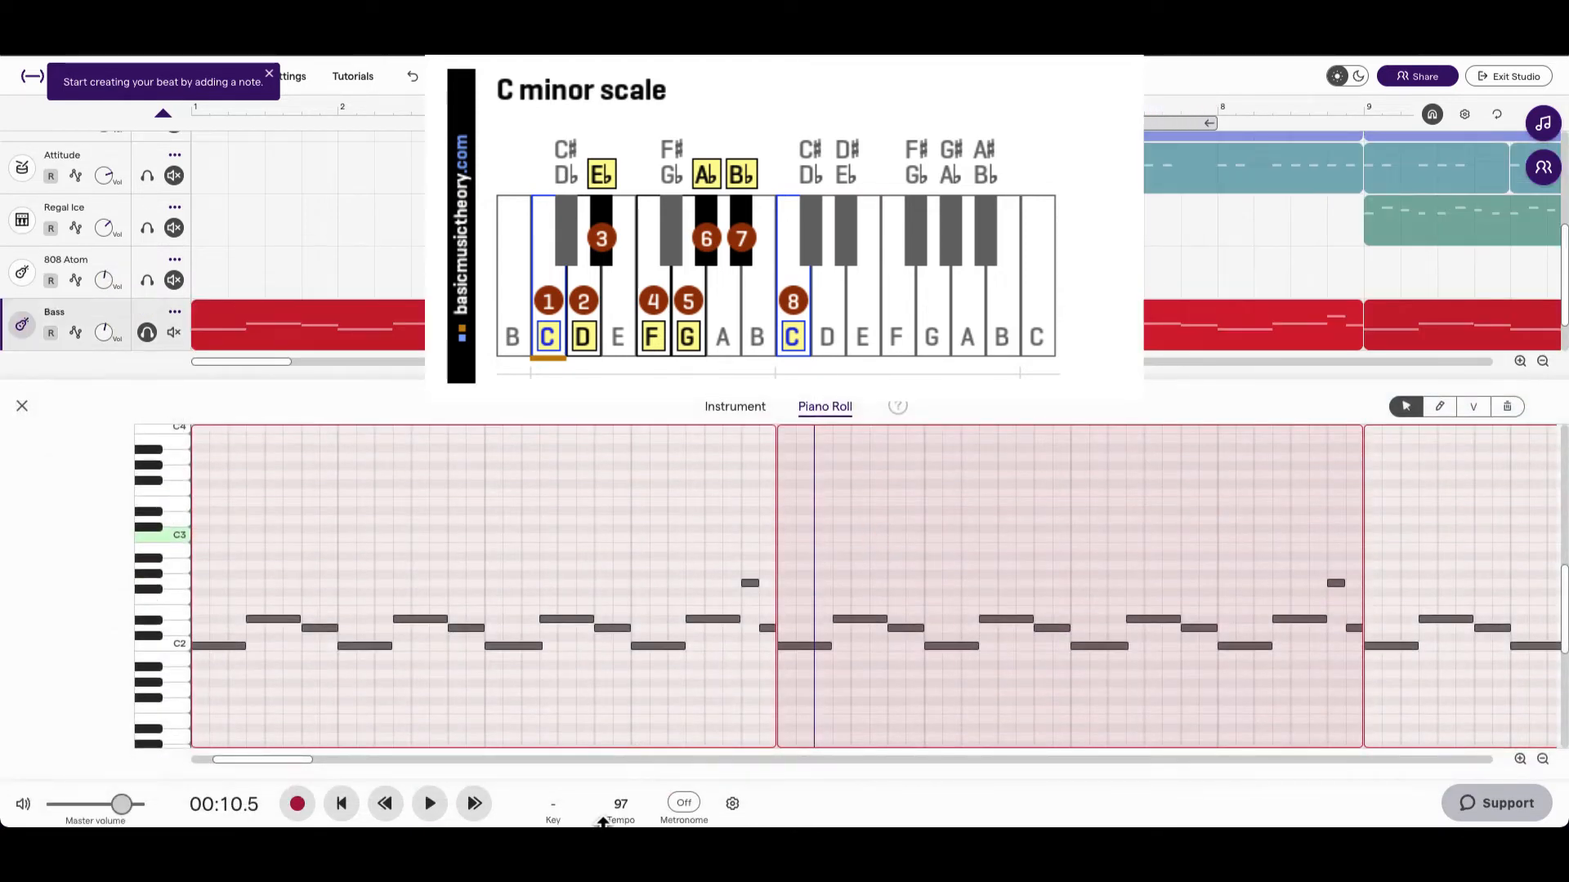
pyautogui.moveTo(292, 763); pyautogui.dragTo(301, 758)
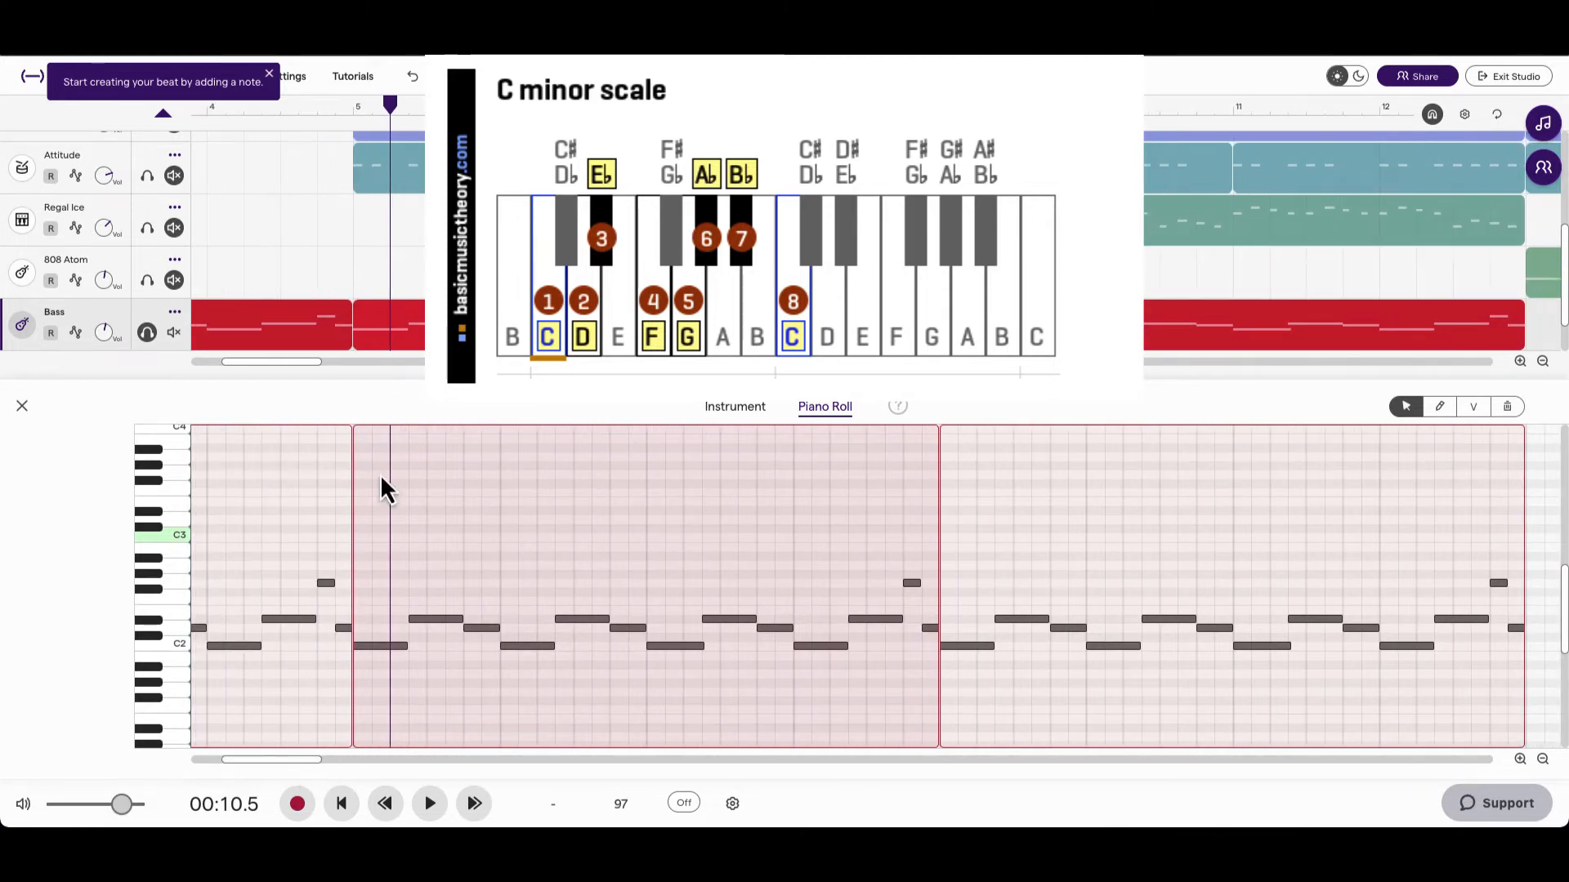
# - Place the playhead at bar 5 and sound the Bass clip's first four and last two notes
pyautogui.click(358, 106)
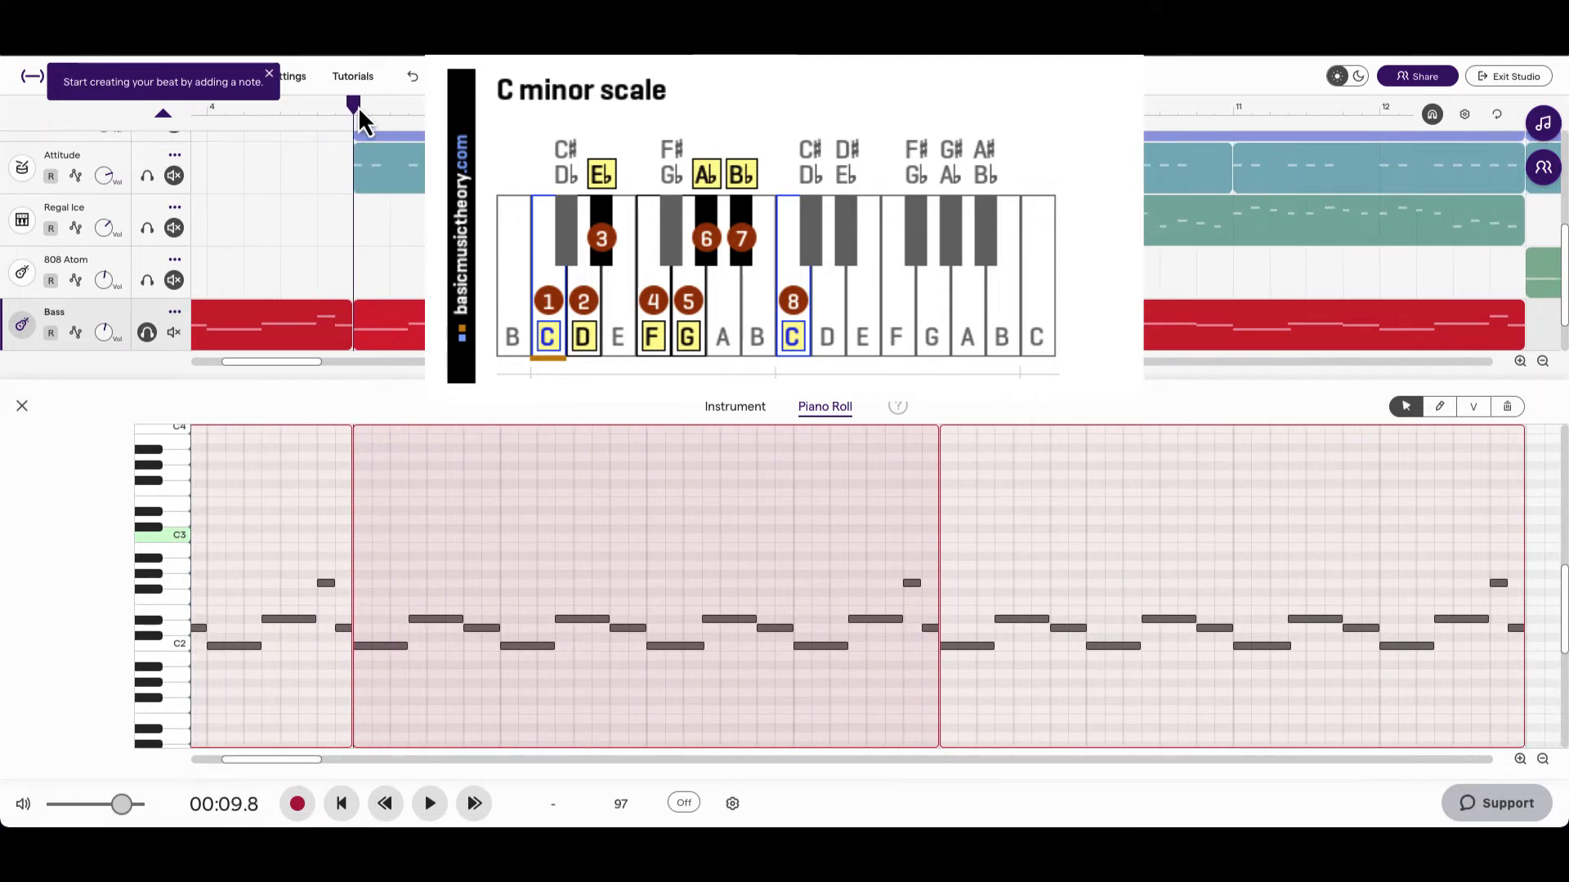
pyautogui.click(376, 647)
pyautogui.click(423, 621)
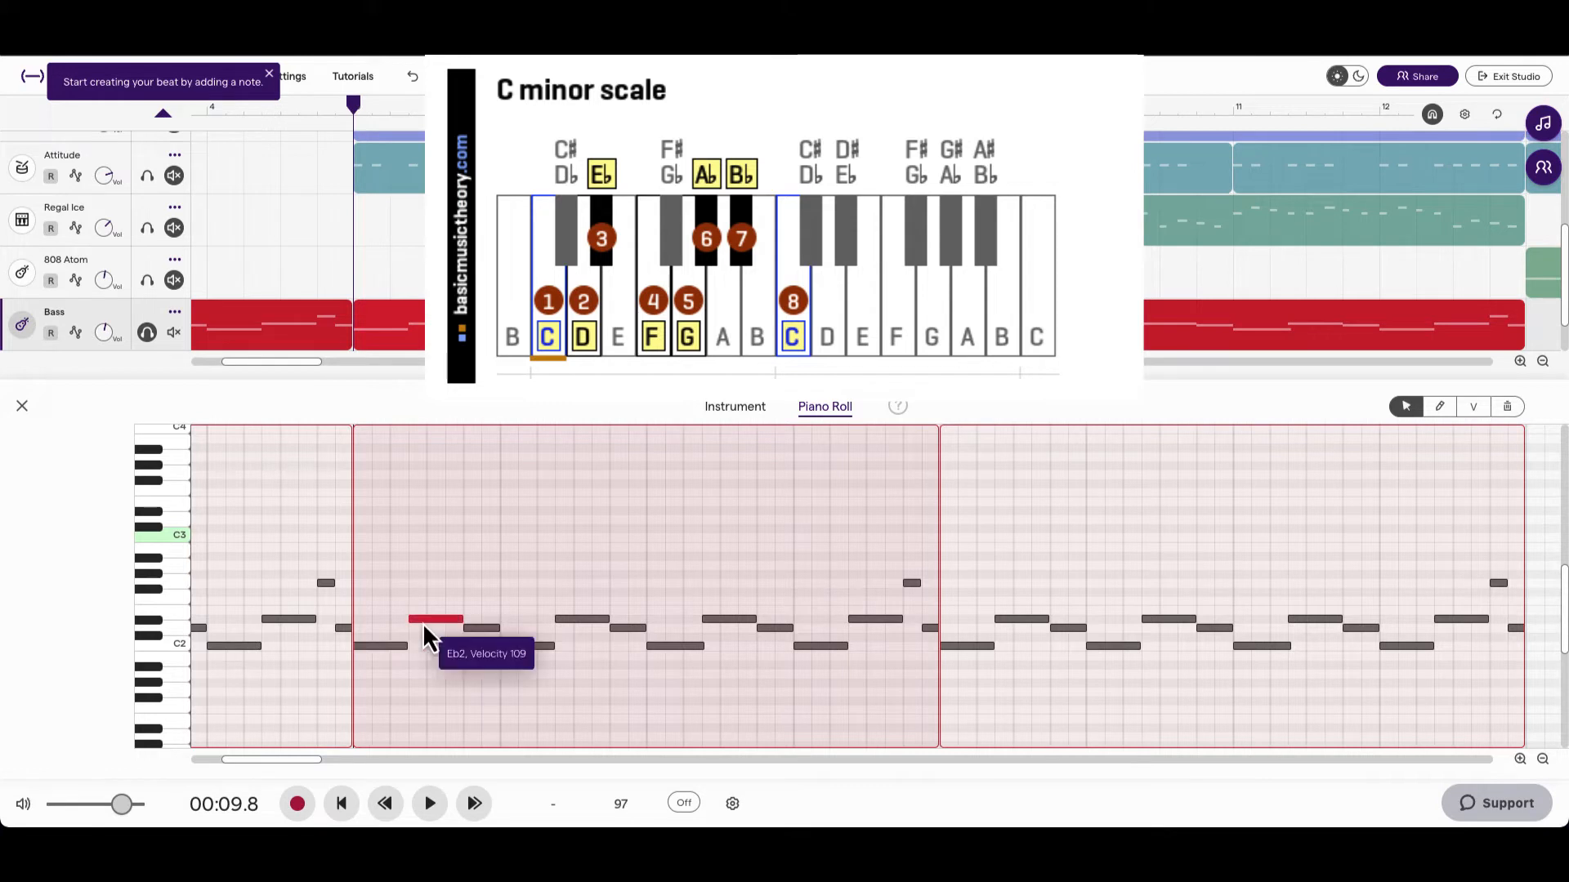
pyautogui.click(482, 629)
pyautogui.click(541, 648)
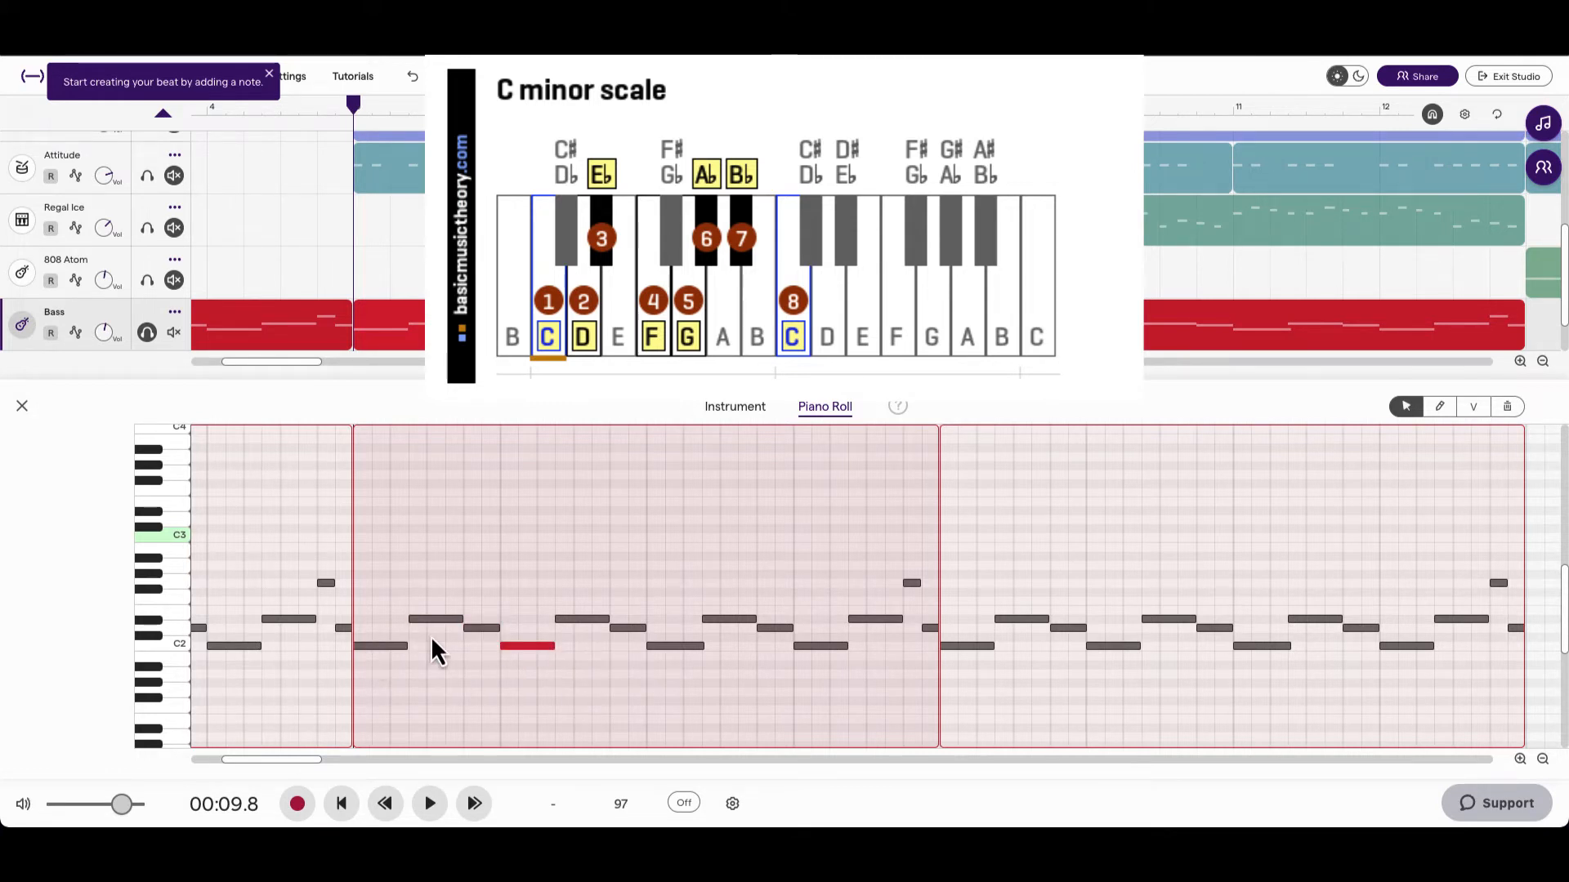
pyautogui.click(911, 585)
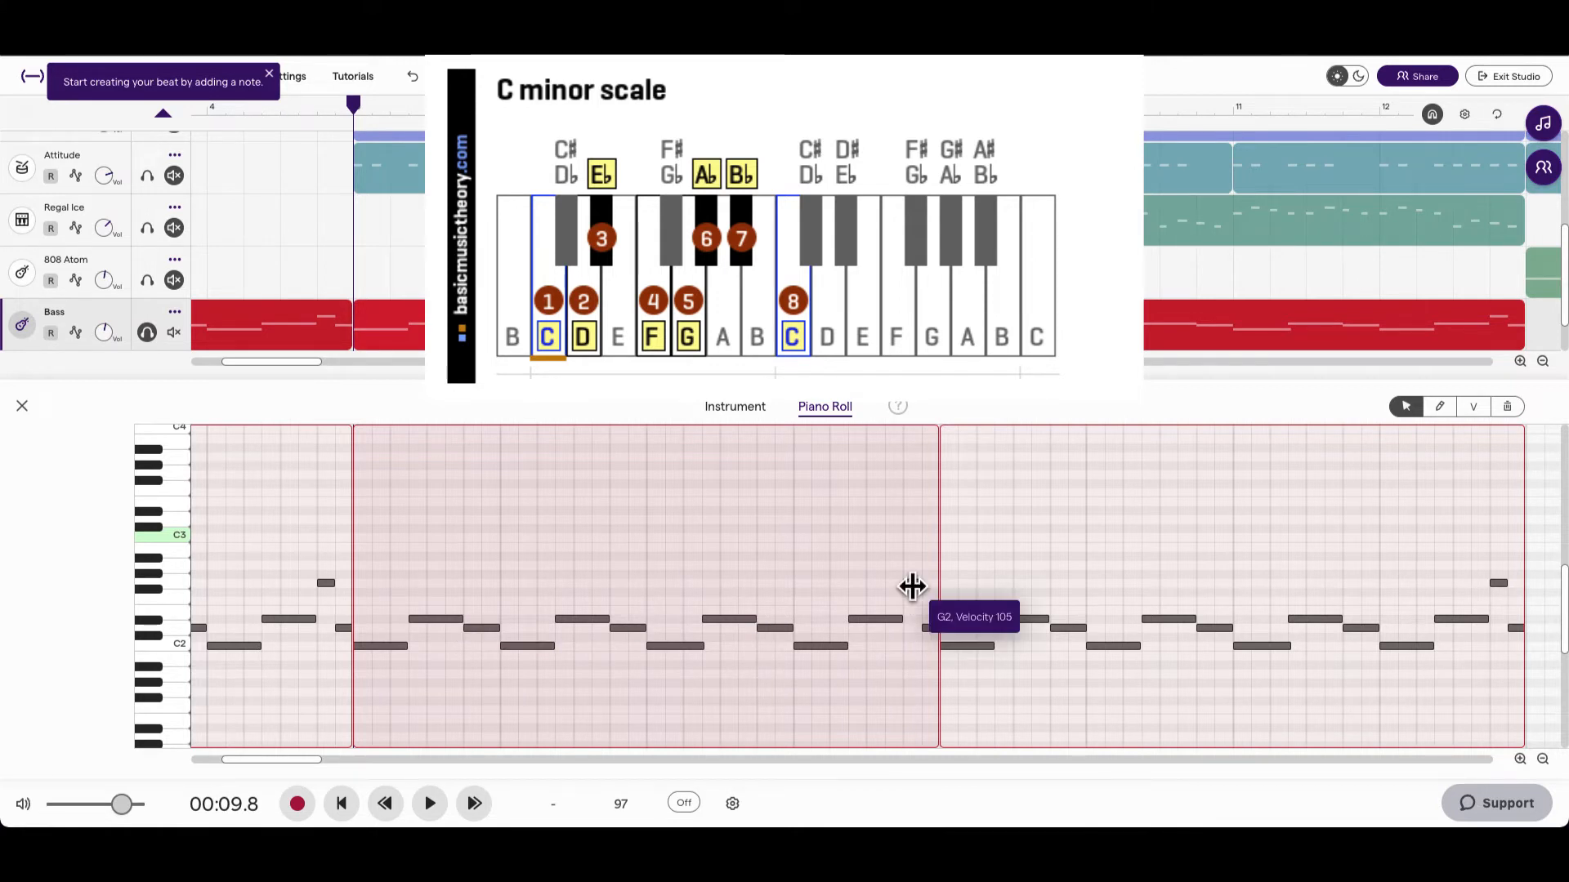
pyautogui.click(925, 628)
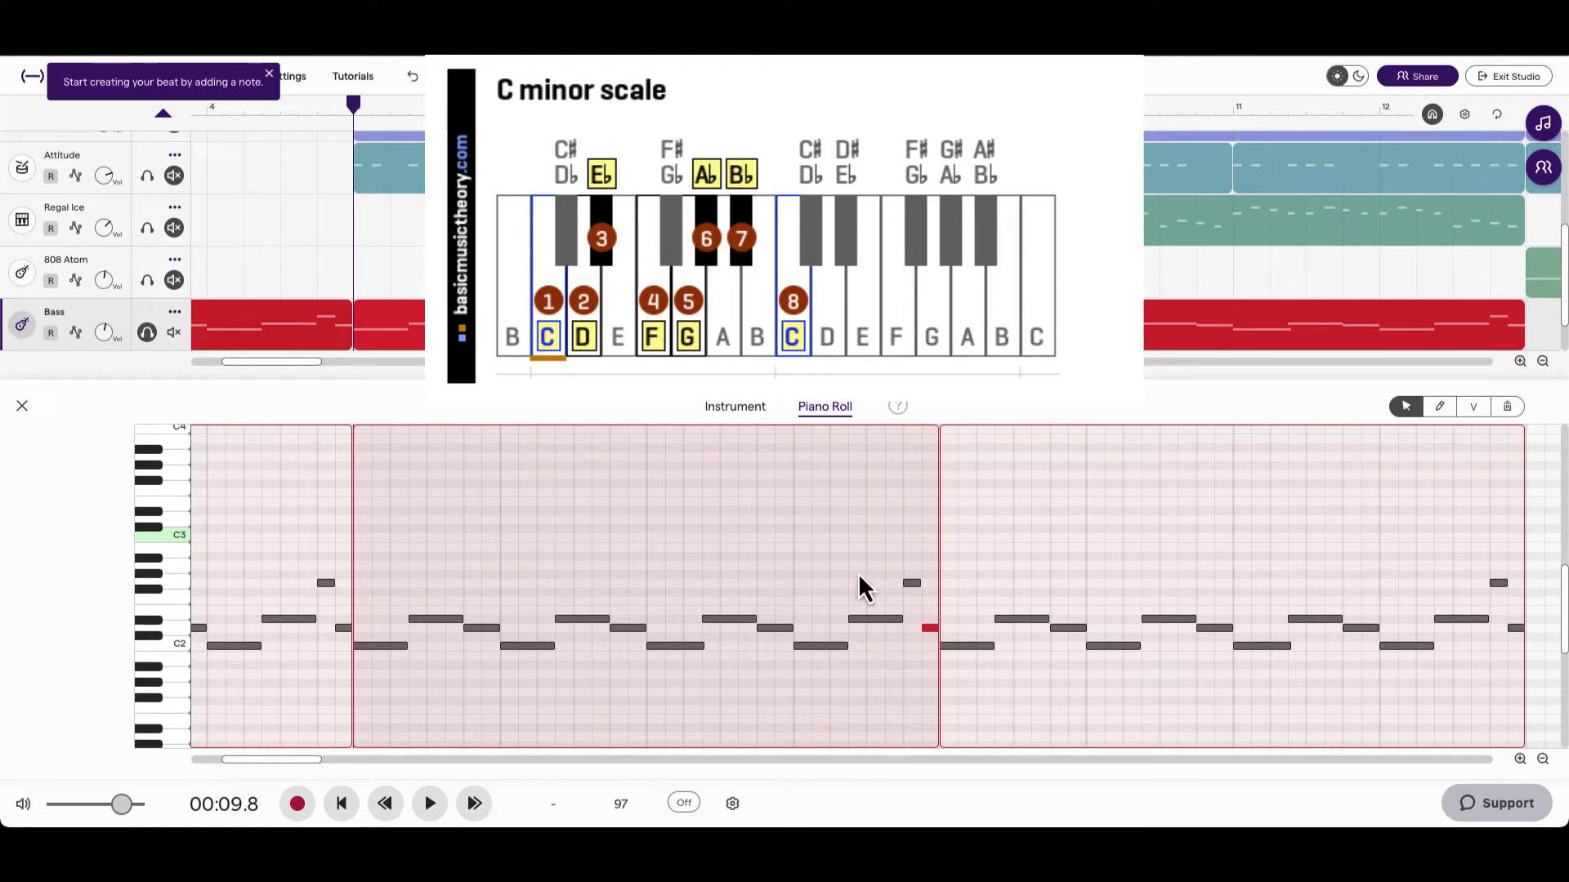
# - Play the soloed Bass line from bar 5, fit more of its clips in the piano roll, and stop playback
pyautogui.press('space')
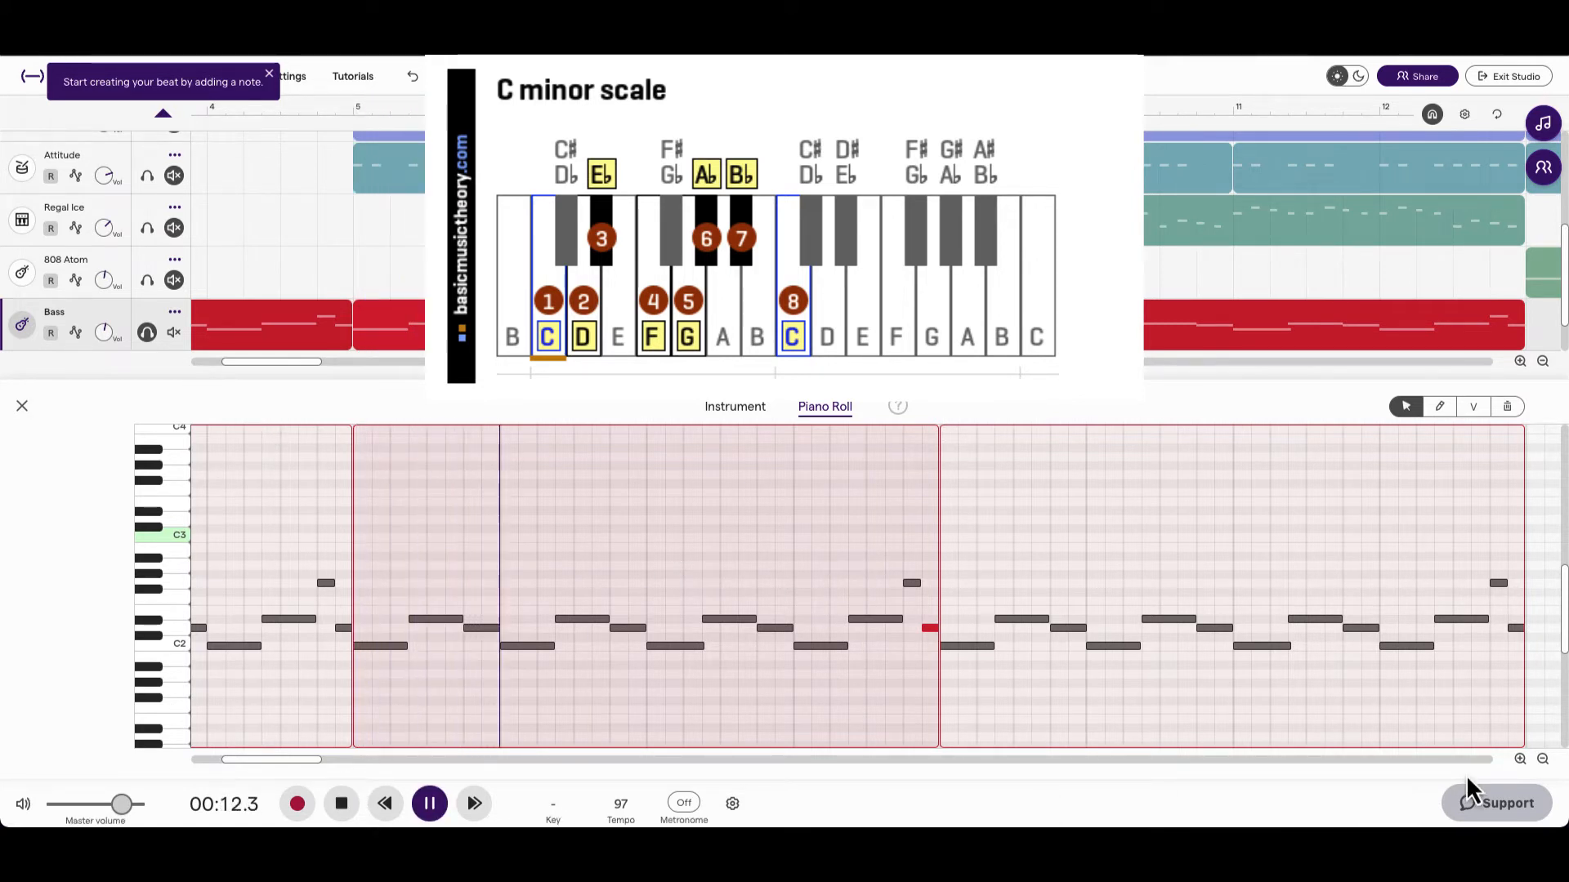
pyautogui.click(1542, 759)
pyautogui.click(1542, 759)
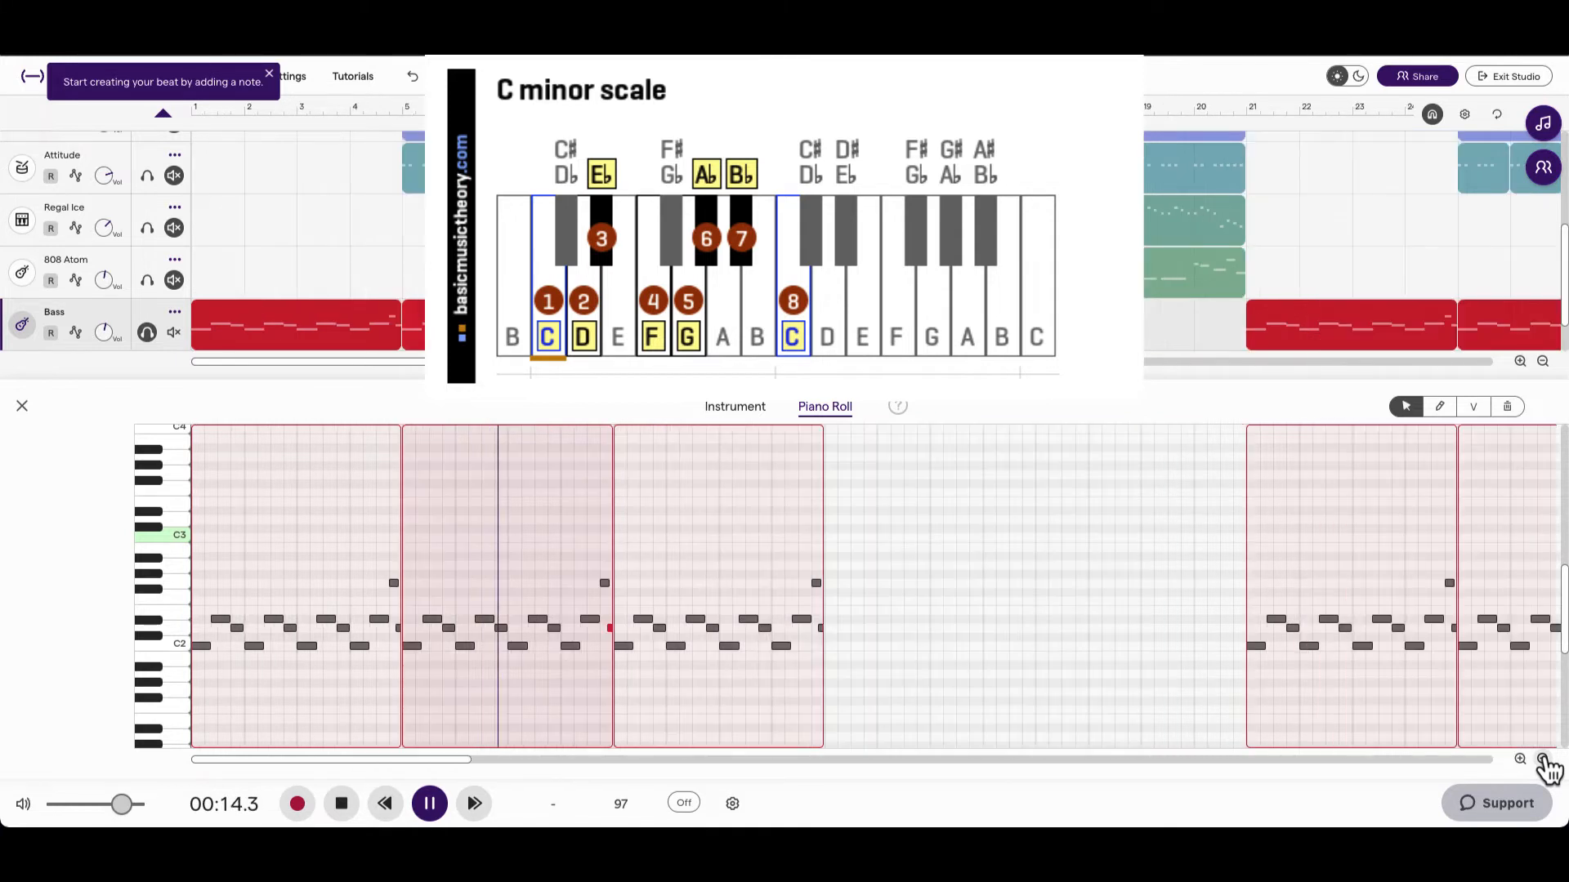
pyautogui.click(1542, 760)
pyautogui.press('space')
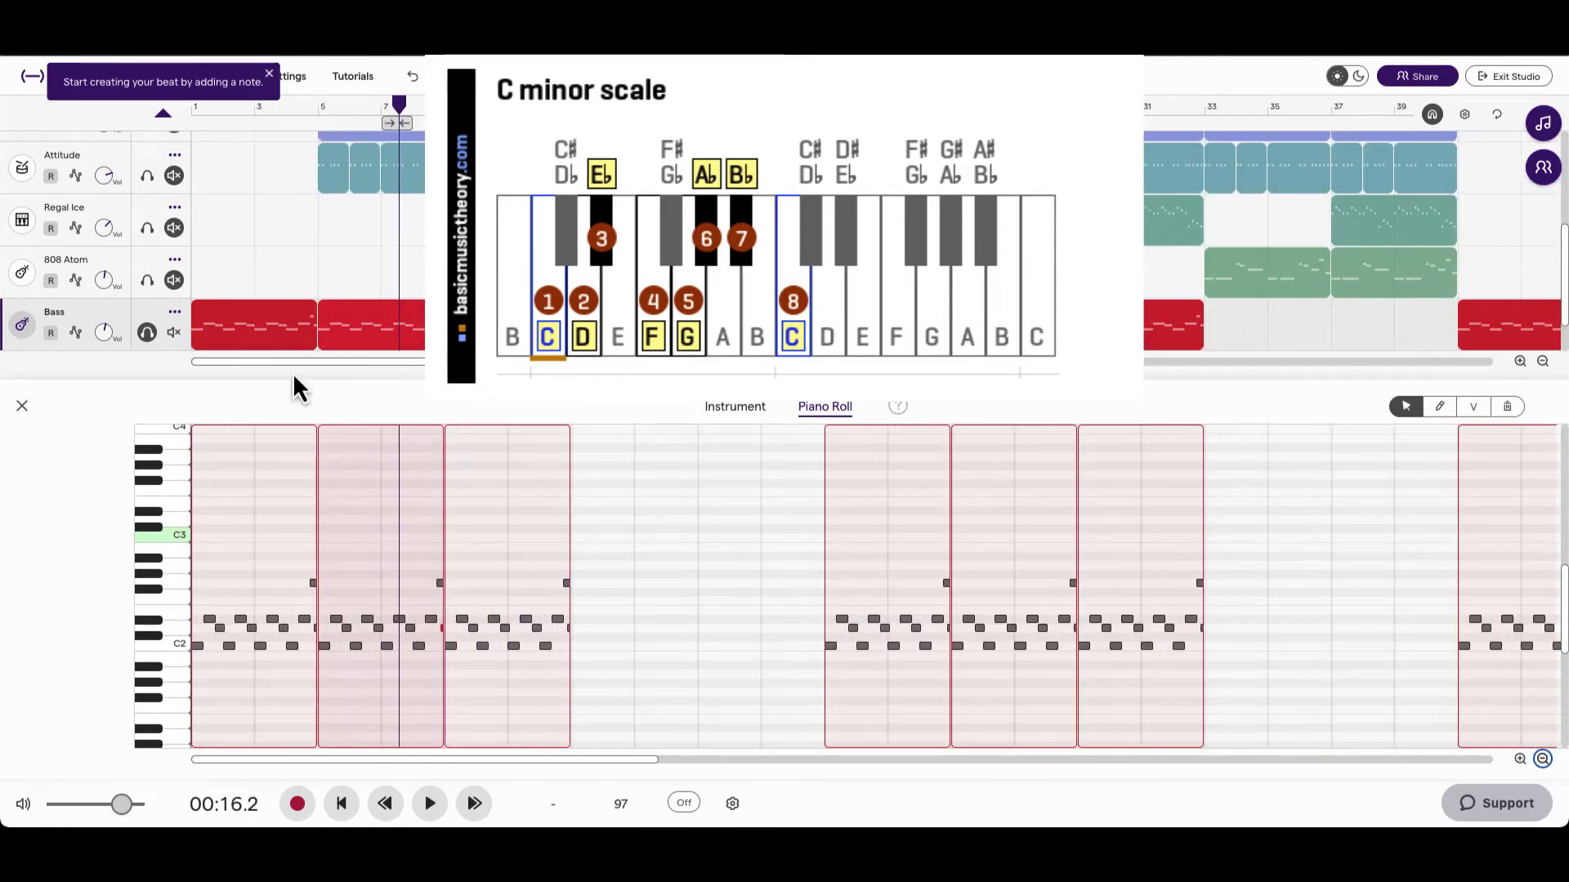
# - Unsolo the Bass track, unmute 808 Atom and show the 808 Atom notes in the piano roll
pyautogui.click(148, 334)
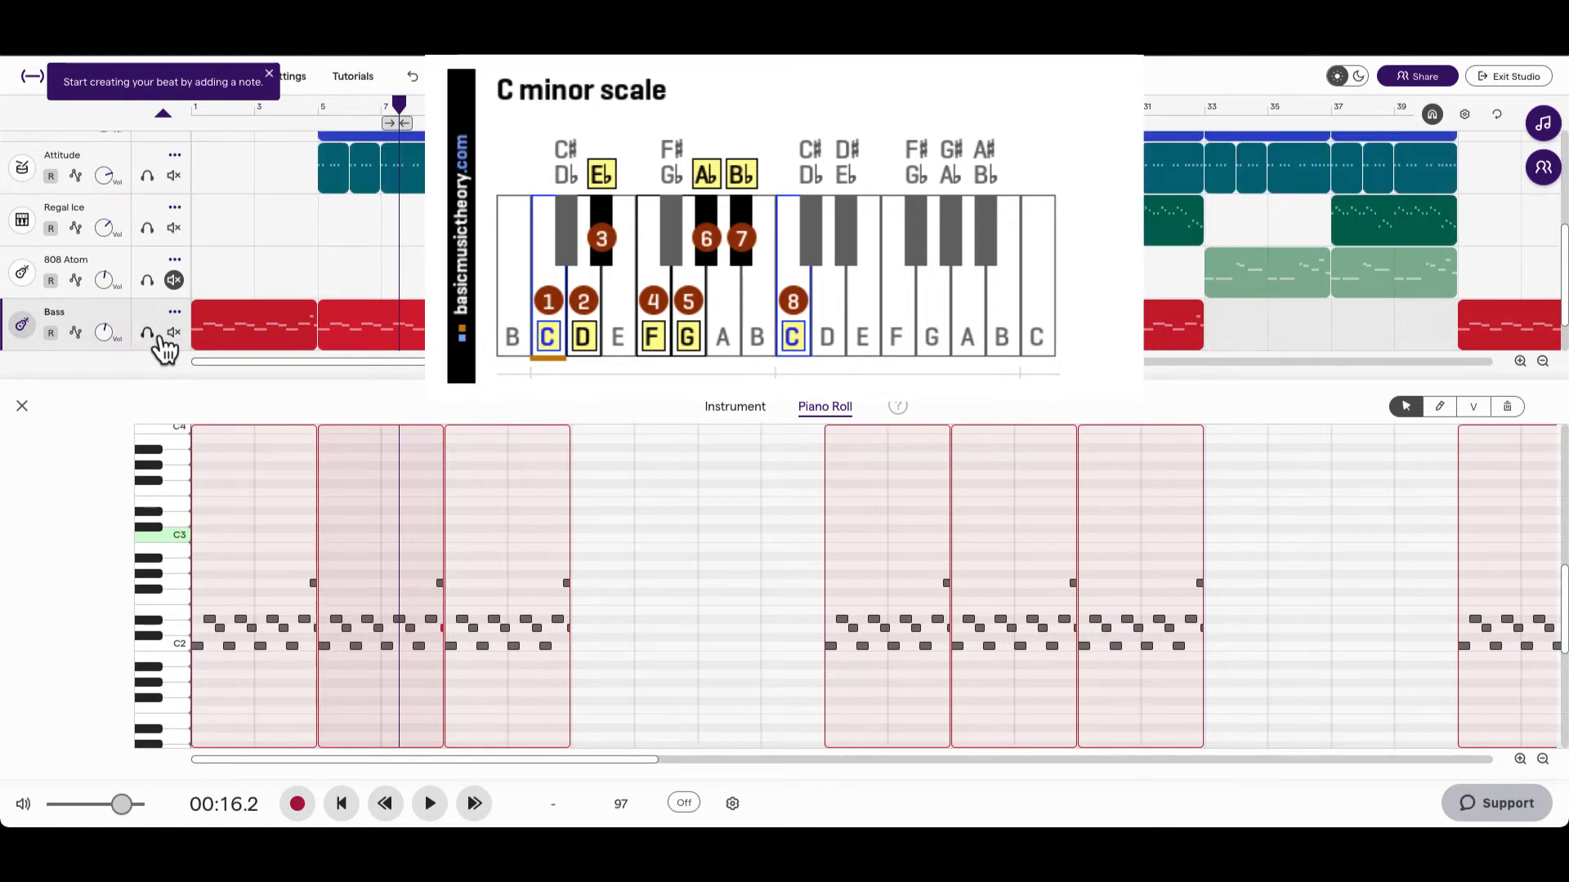
pyautogui.click(174, 281)
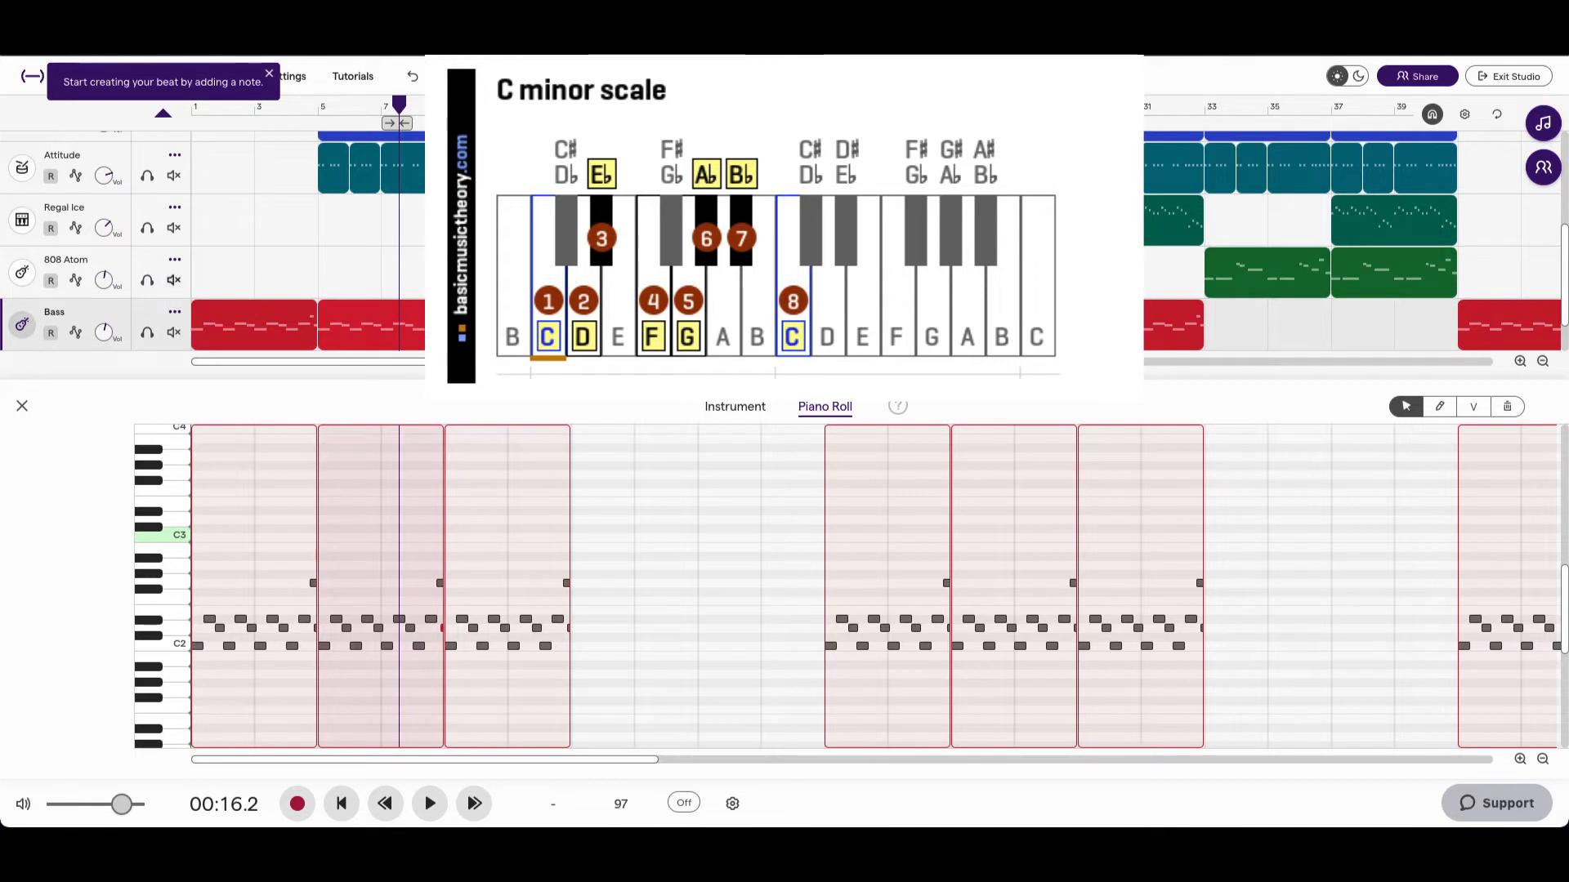
pyautogui.click(82, 270)
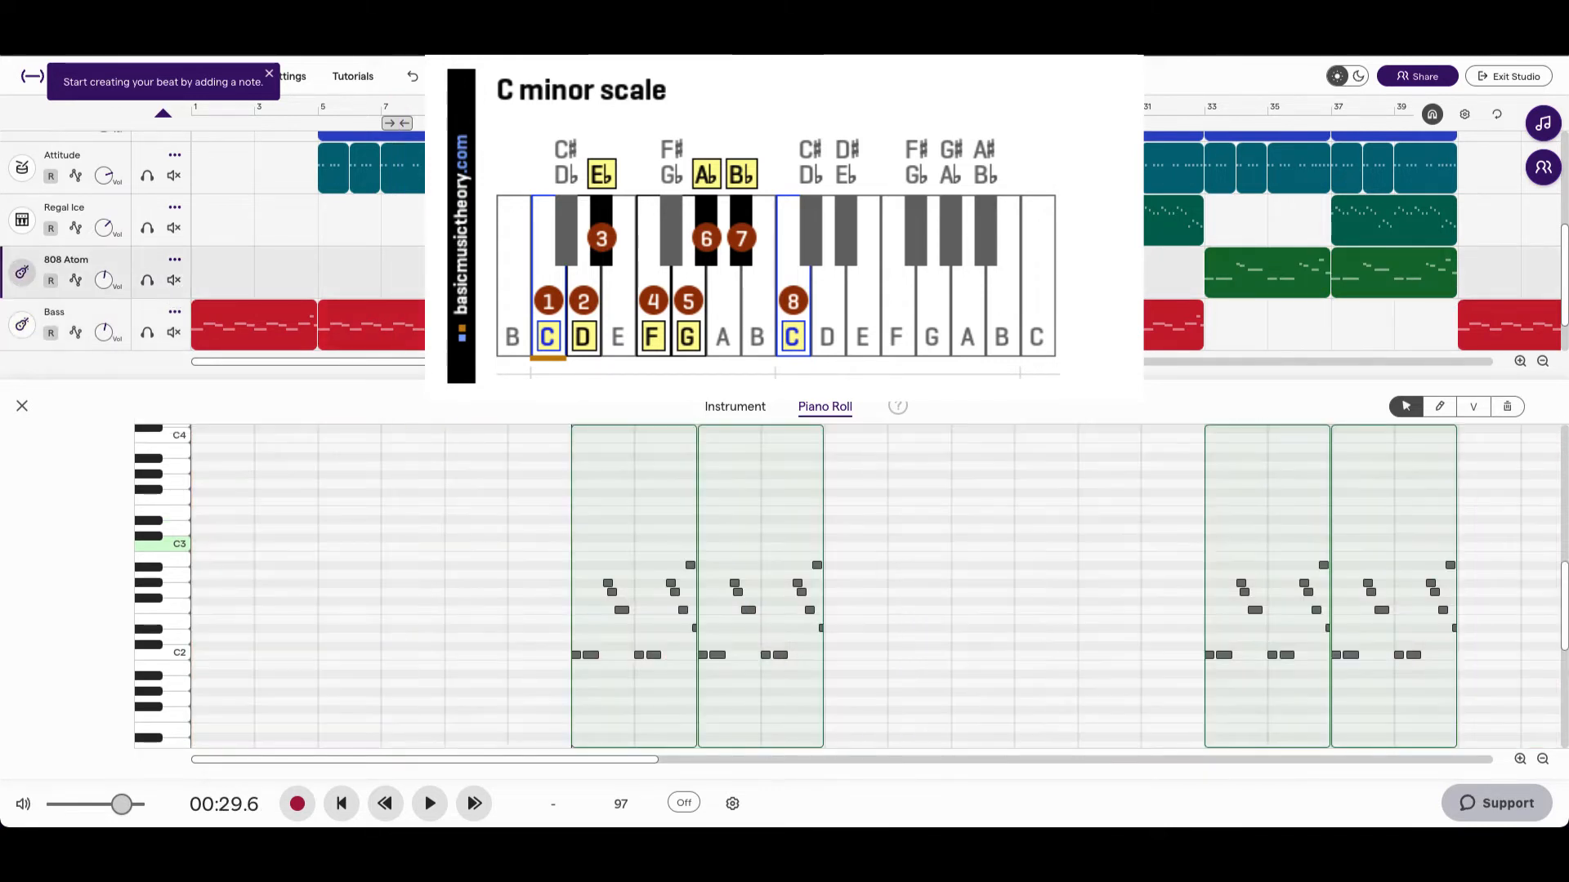
# - Open the Bass track's instrument and look up its Bass - Synth category in the instrument library
pyautogui.scroll(-1, 784, 245)
pyautogui.scroll(1, 784, 245)
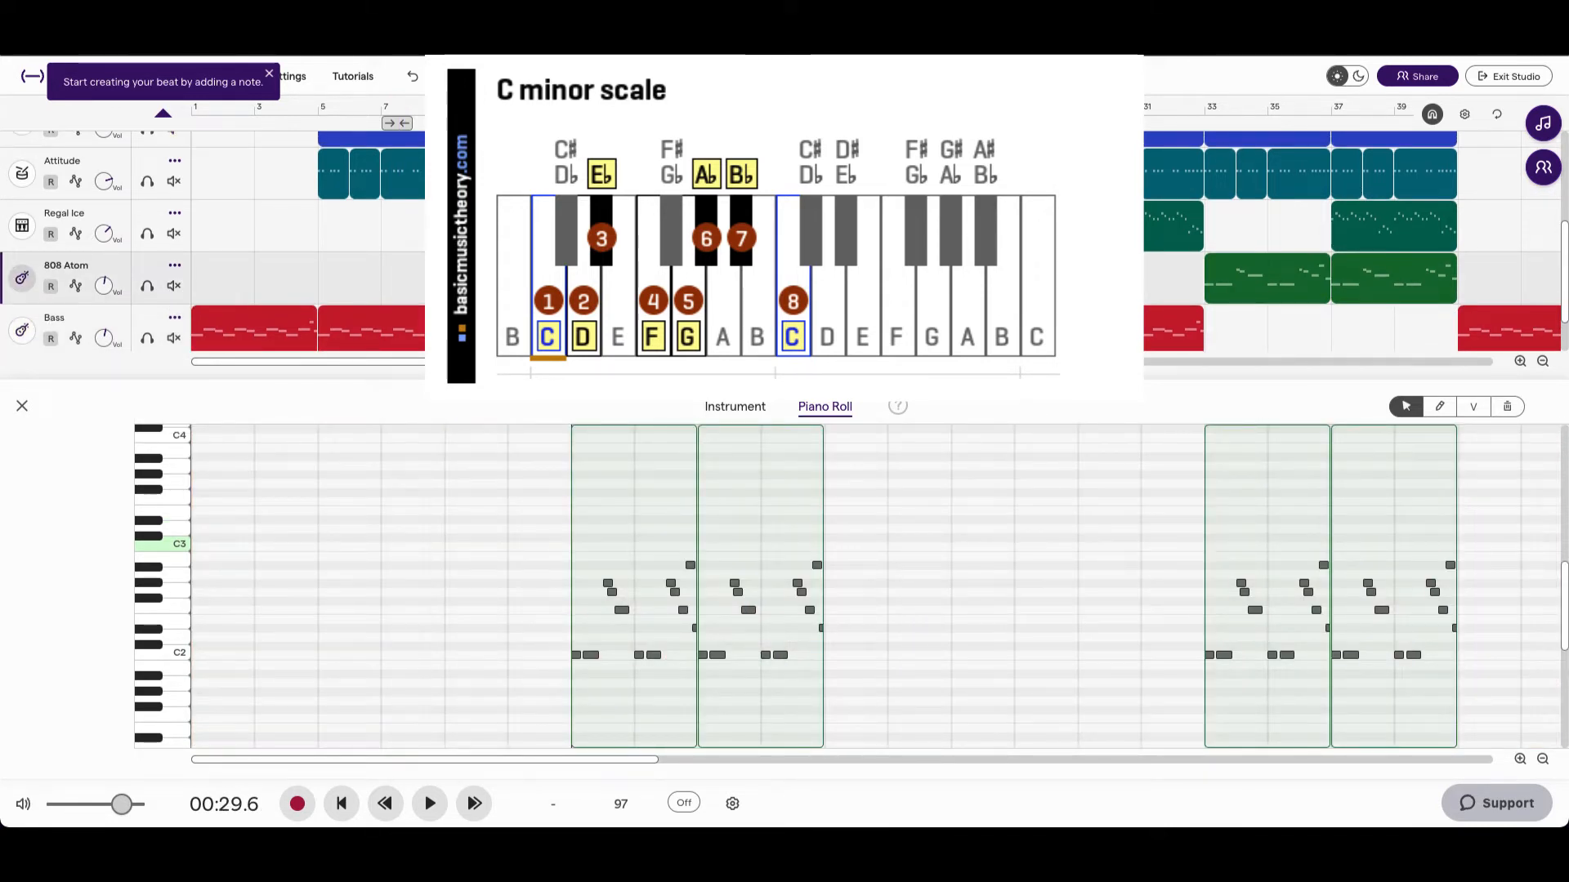
pyautogui.scroll(-1, 784, 245)
pyautogui.scroll(1, 785, 245)
pyautogui.scroll(1, 784, 245)
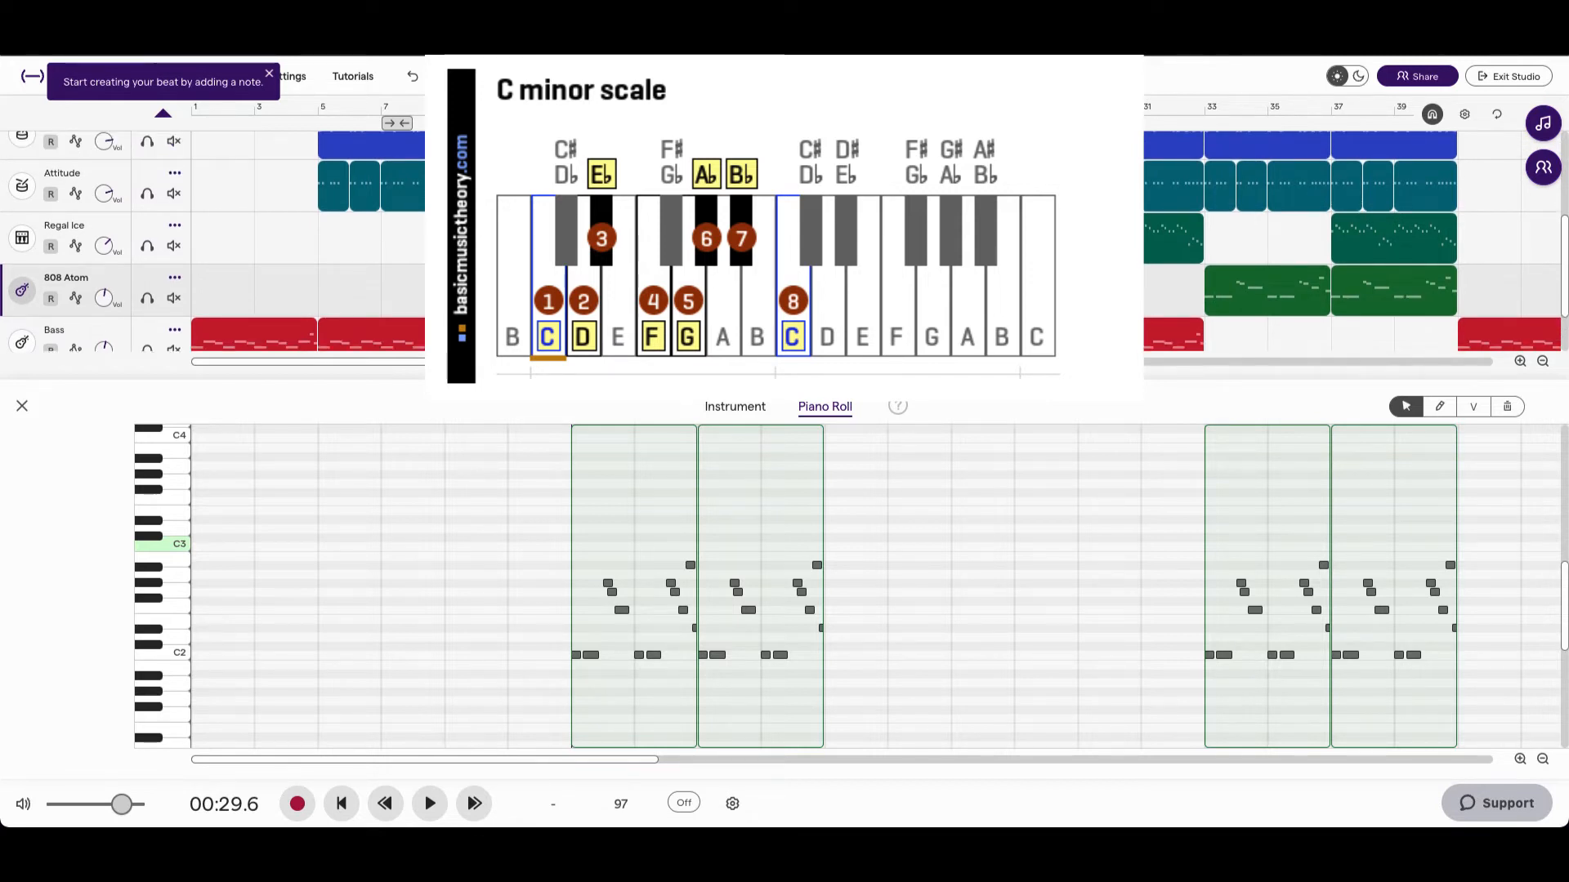
pyautogui.scroll(-2, 4, 311)
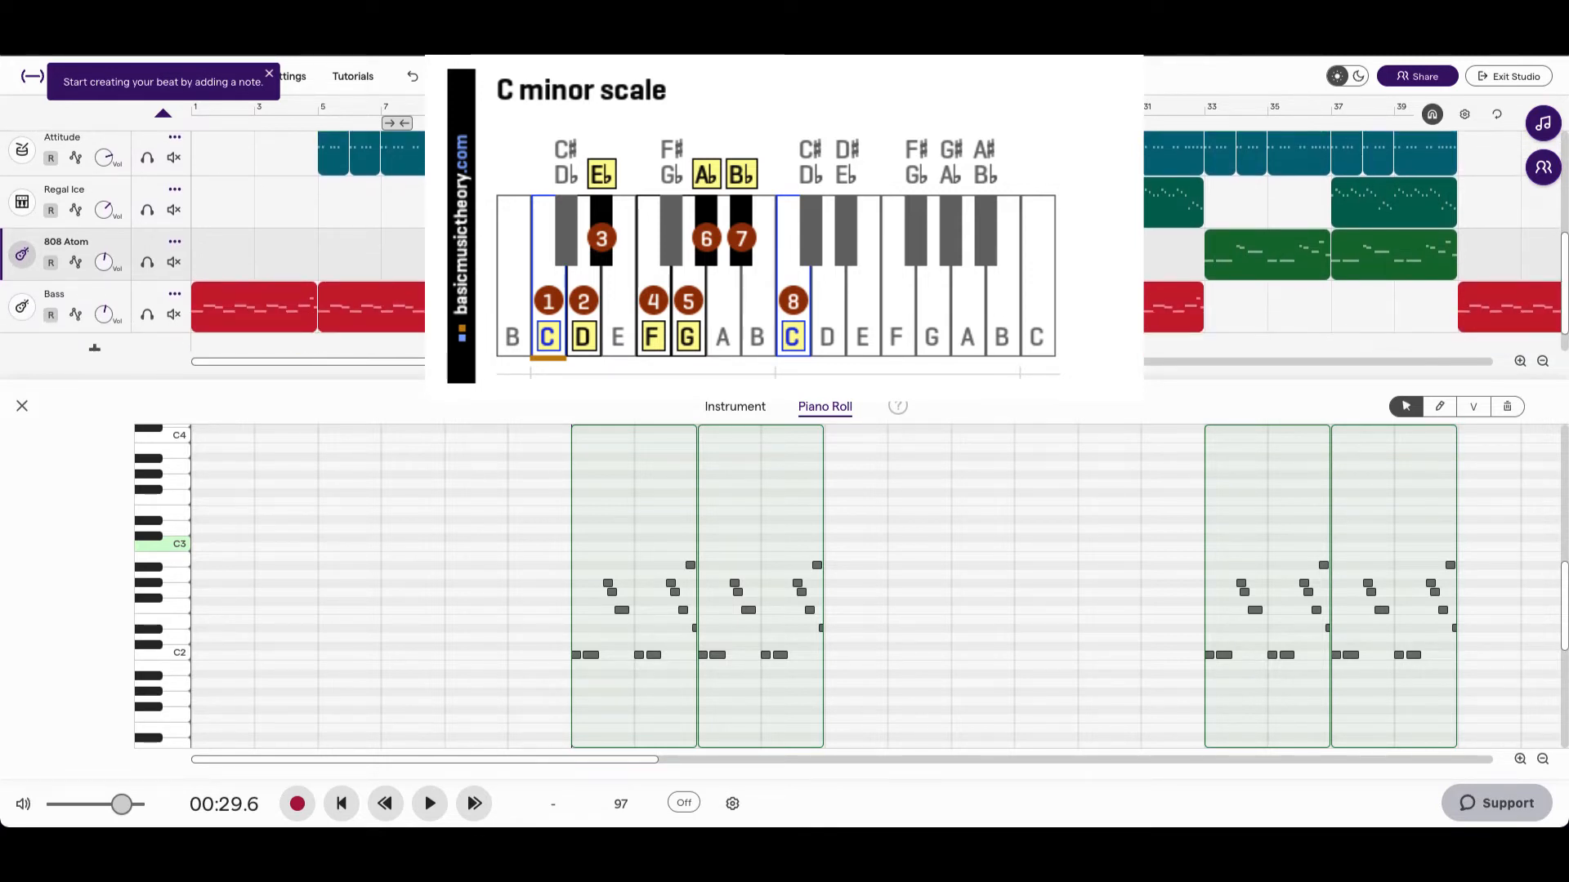
pyautogui.click(22, 309)
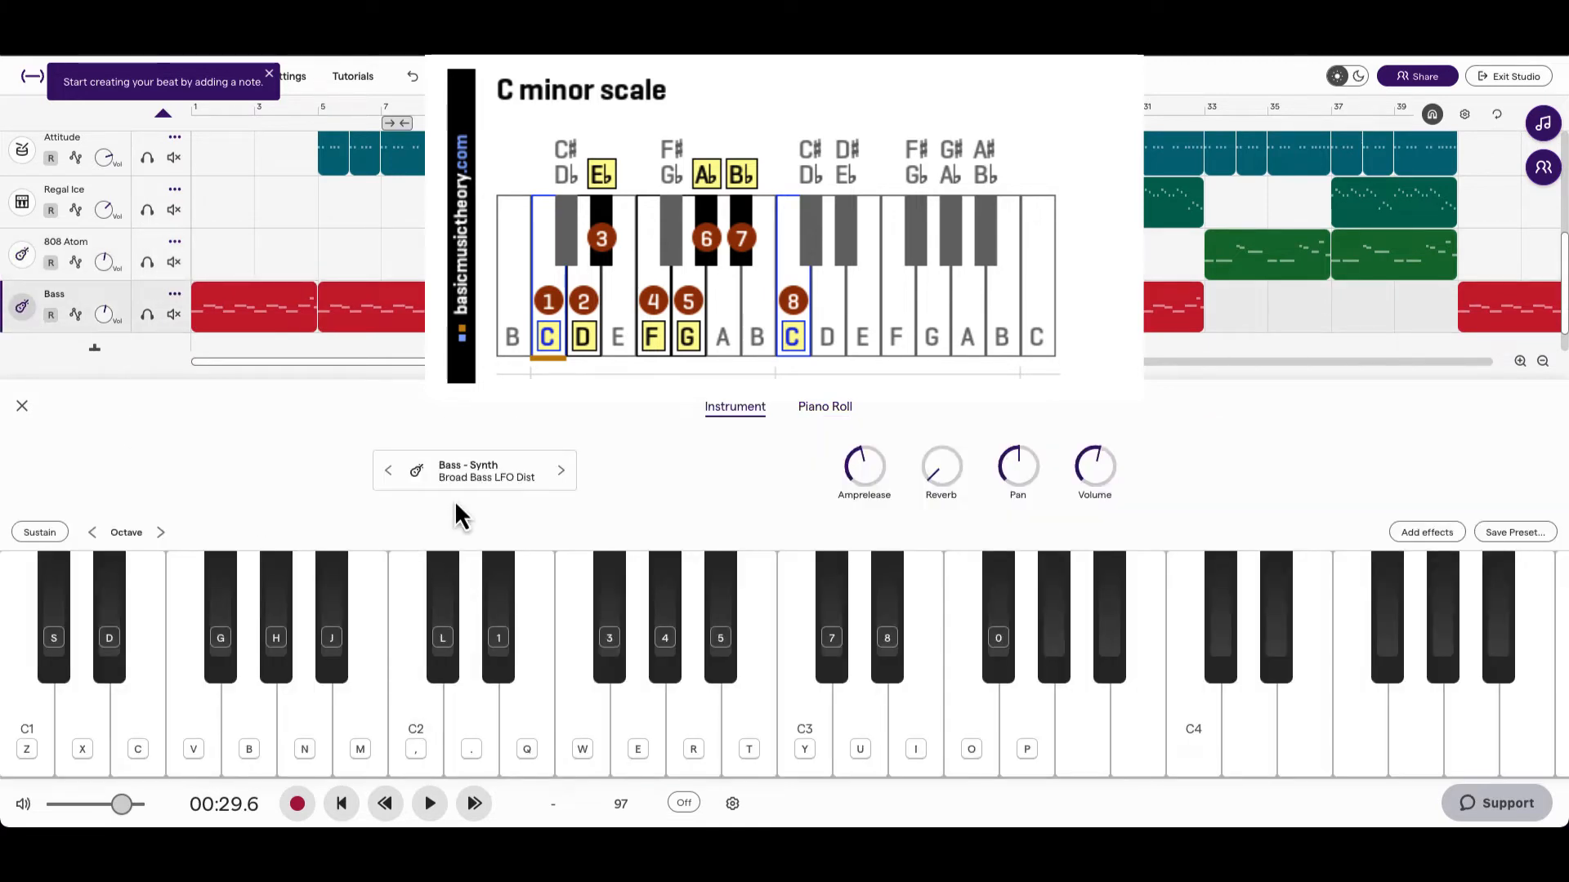
pyautogui.click(472, 487)
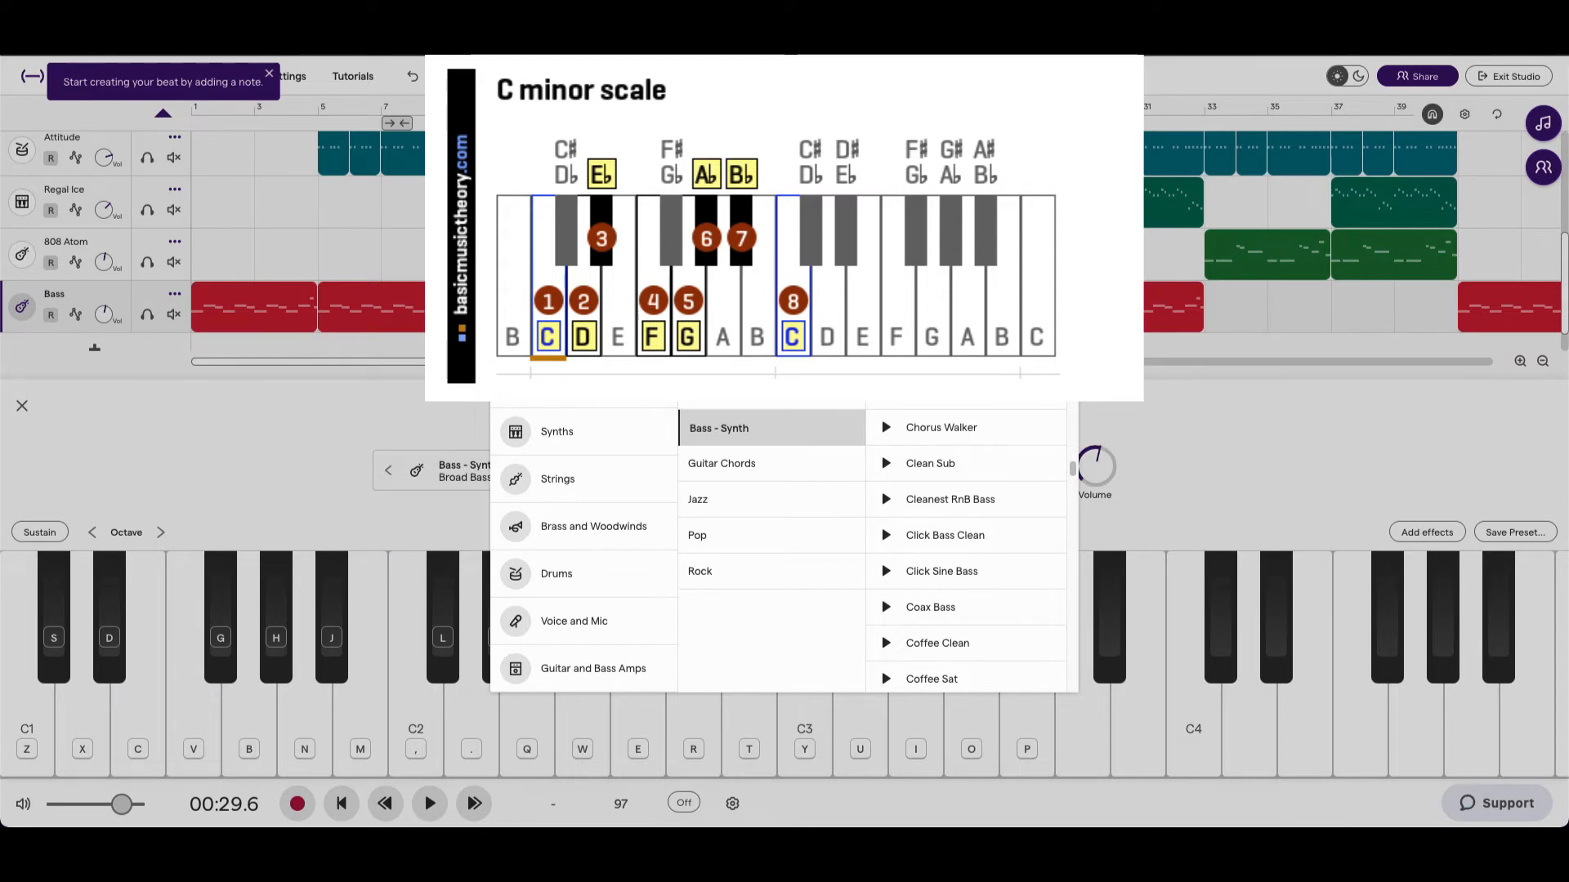
pyautogui.click(458, 351)
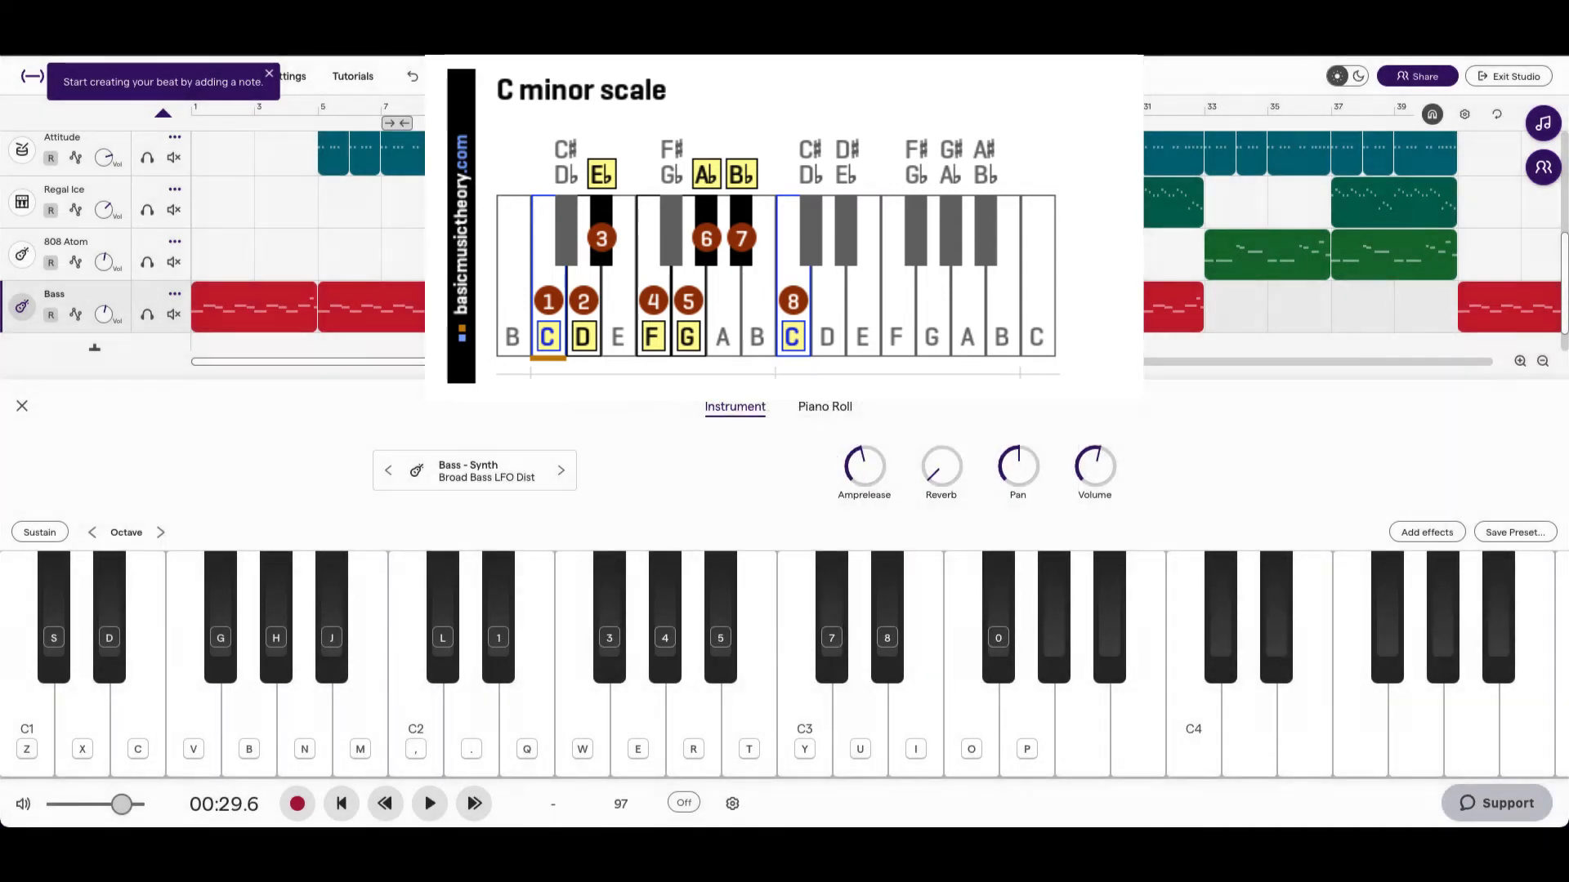
# - Solo the 808 Atom track, open its instrument and look up its 808 category in the instrument library
pyautogui.click(147, 262)
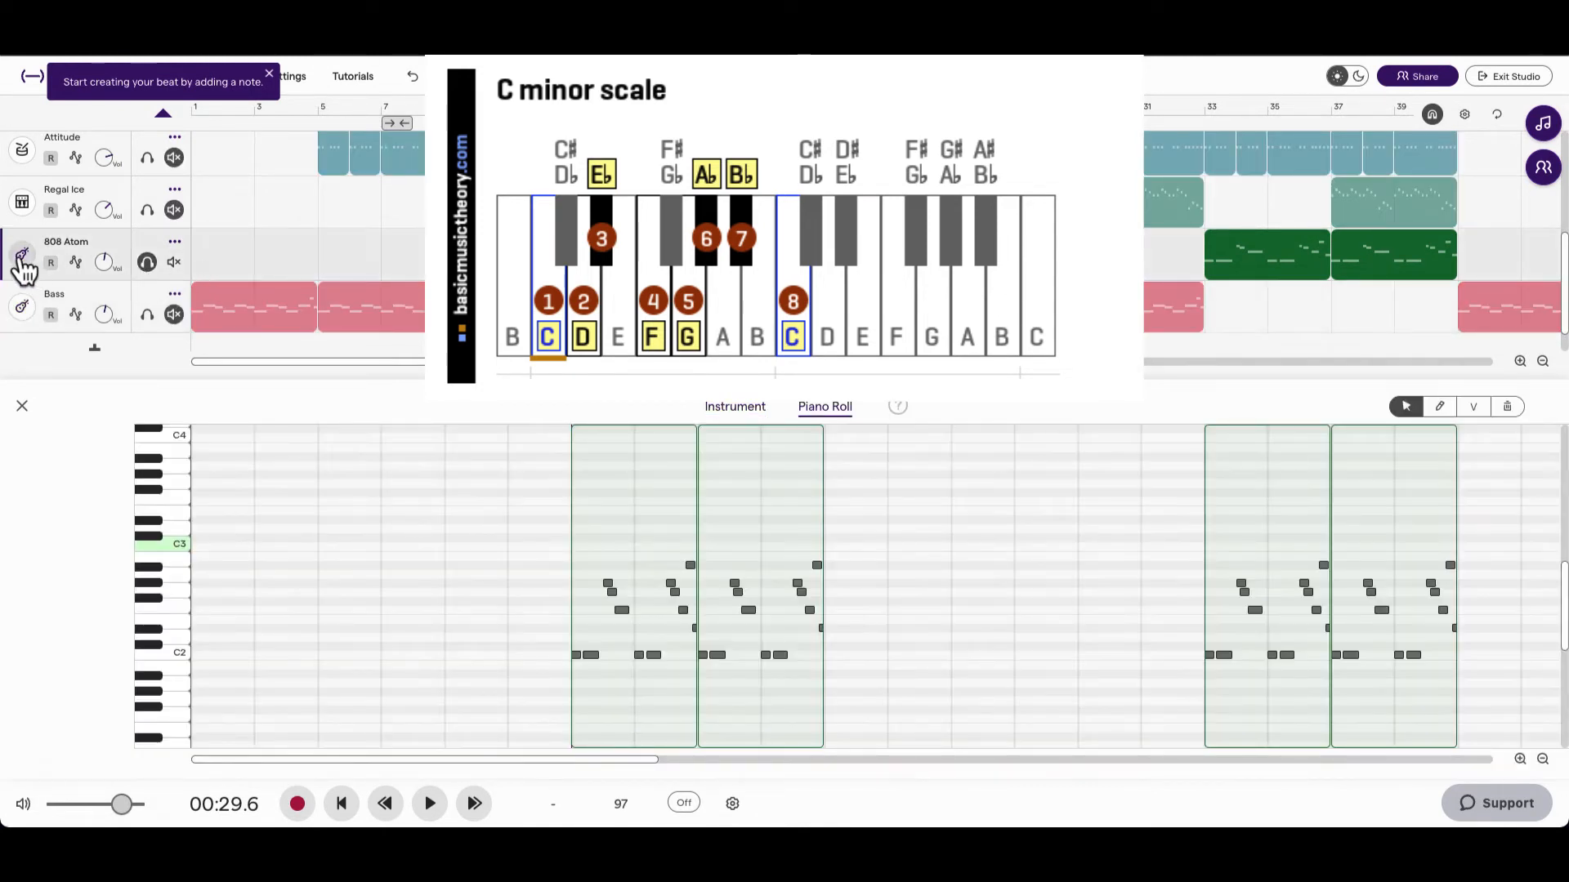
pyautogui.click(22, 254)
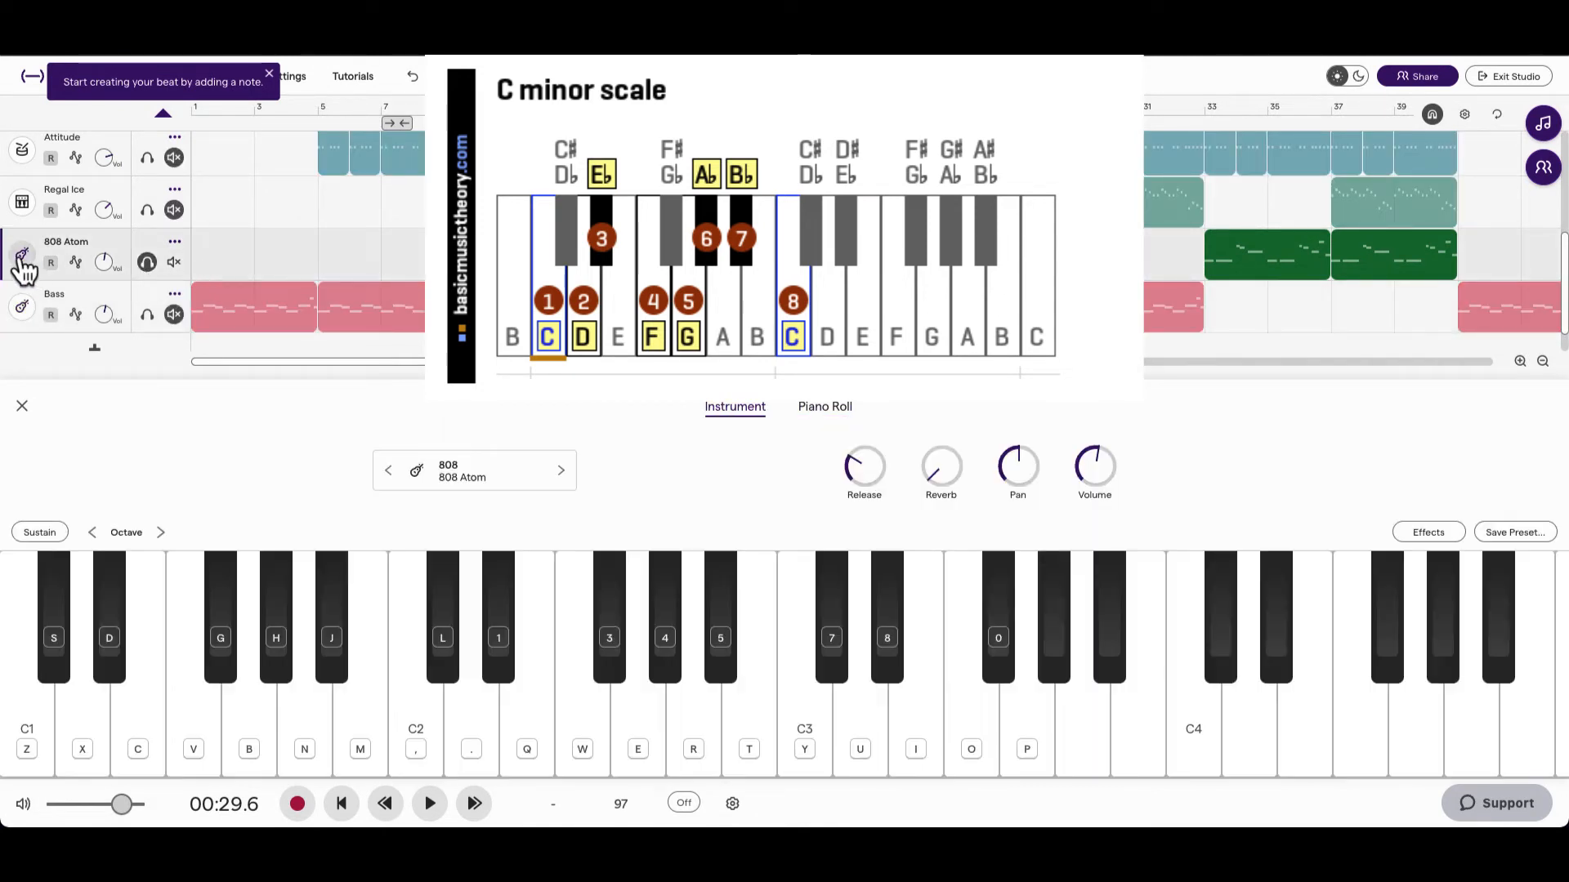
pyautogui.click(389, 471)
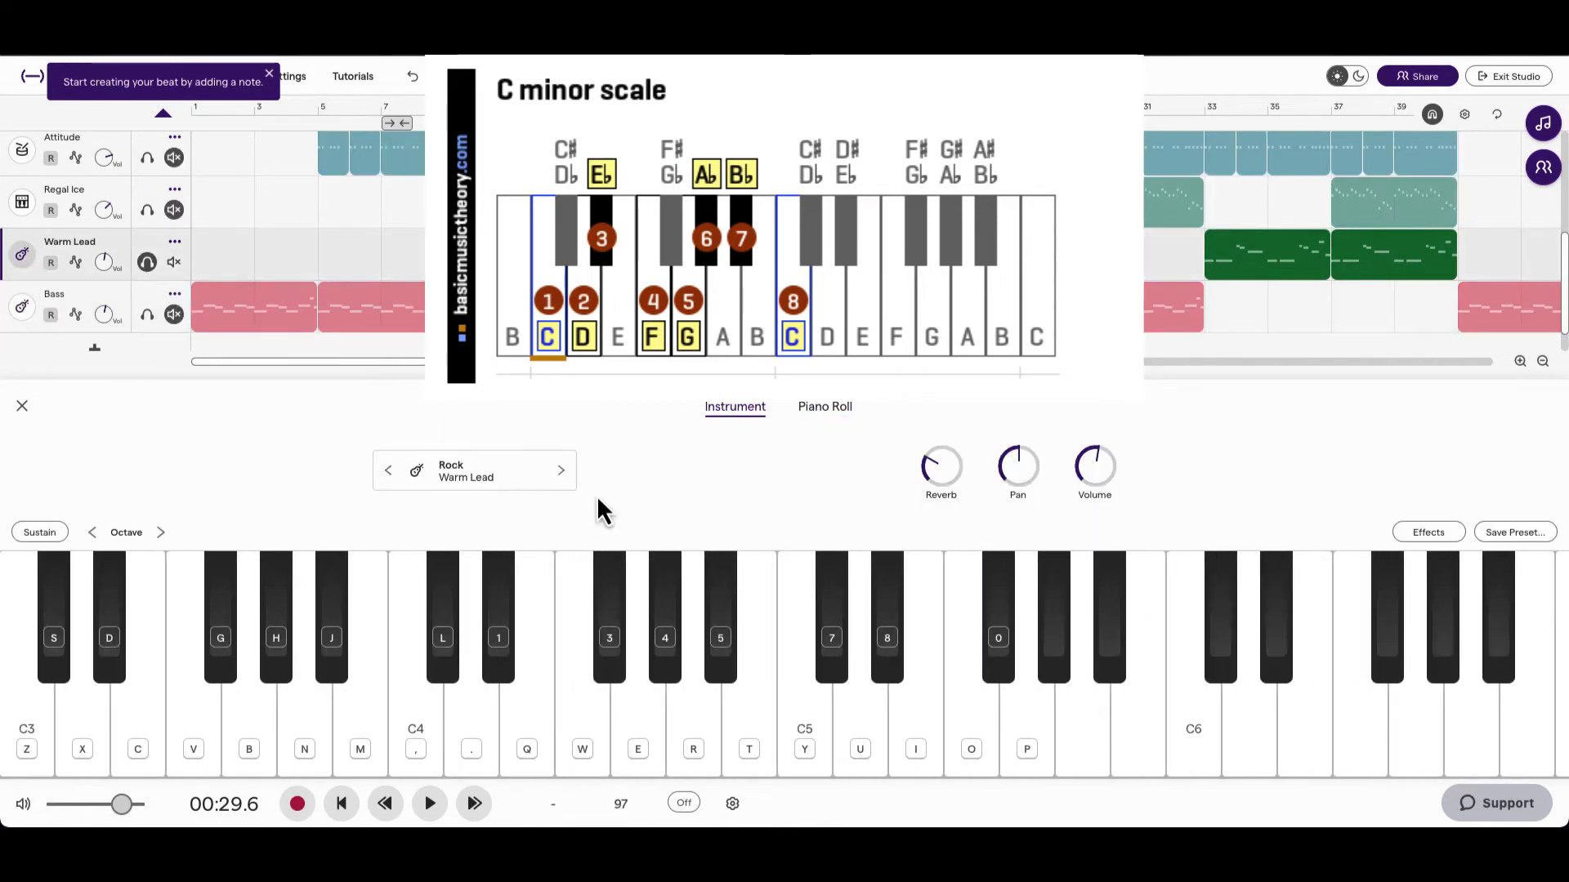
pyautogui.click(562, 472)
pyautogui.click(453, 473)
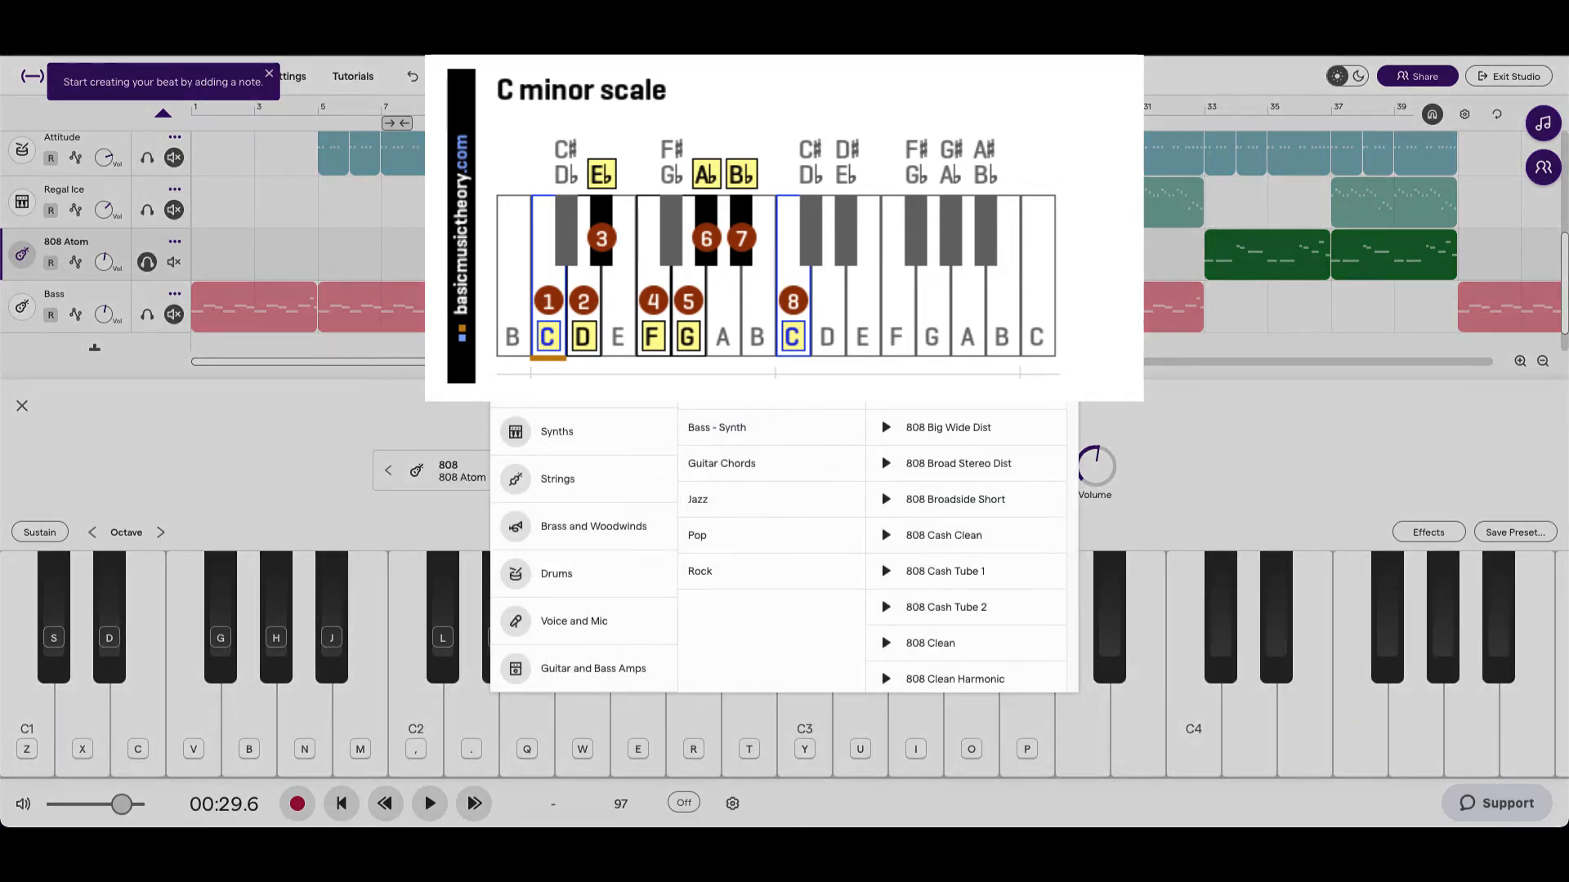
pyautogui.press('Escape')
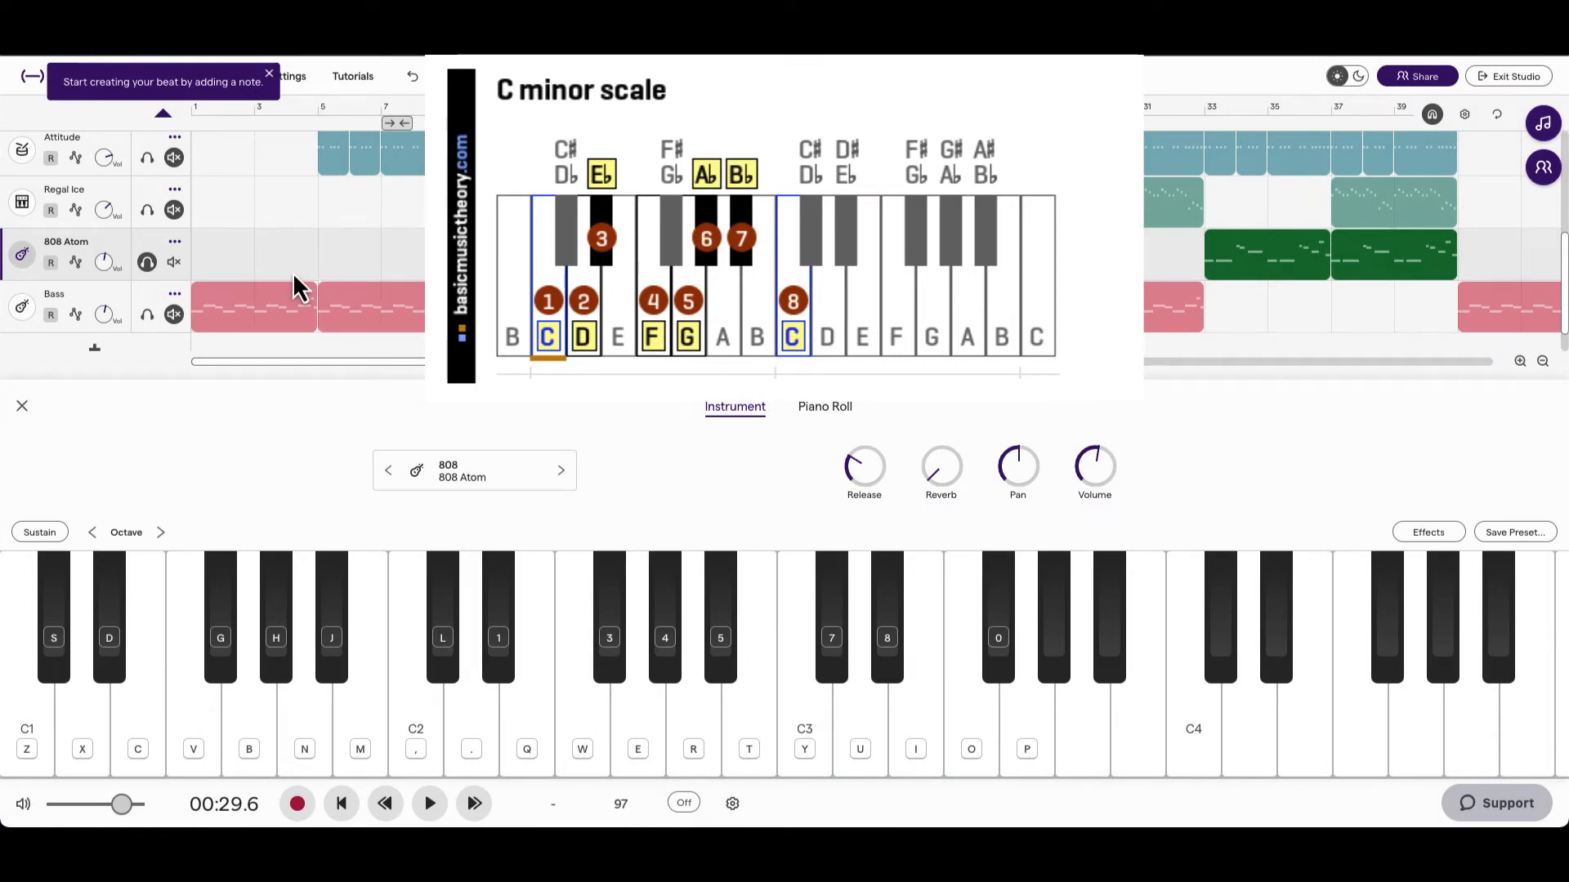
# - Play the soloed 808 Atom line, stop playback, and view its note pattern in the piano roll before closing the editor
pyautogui.press('space')
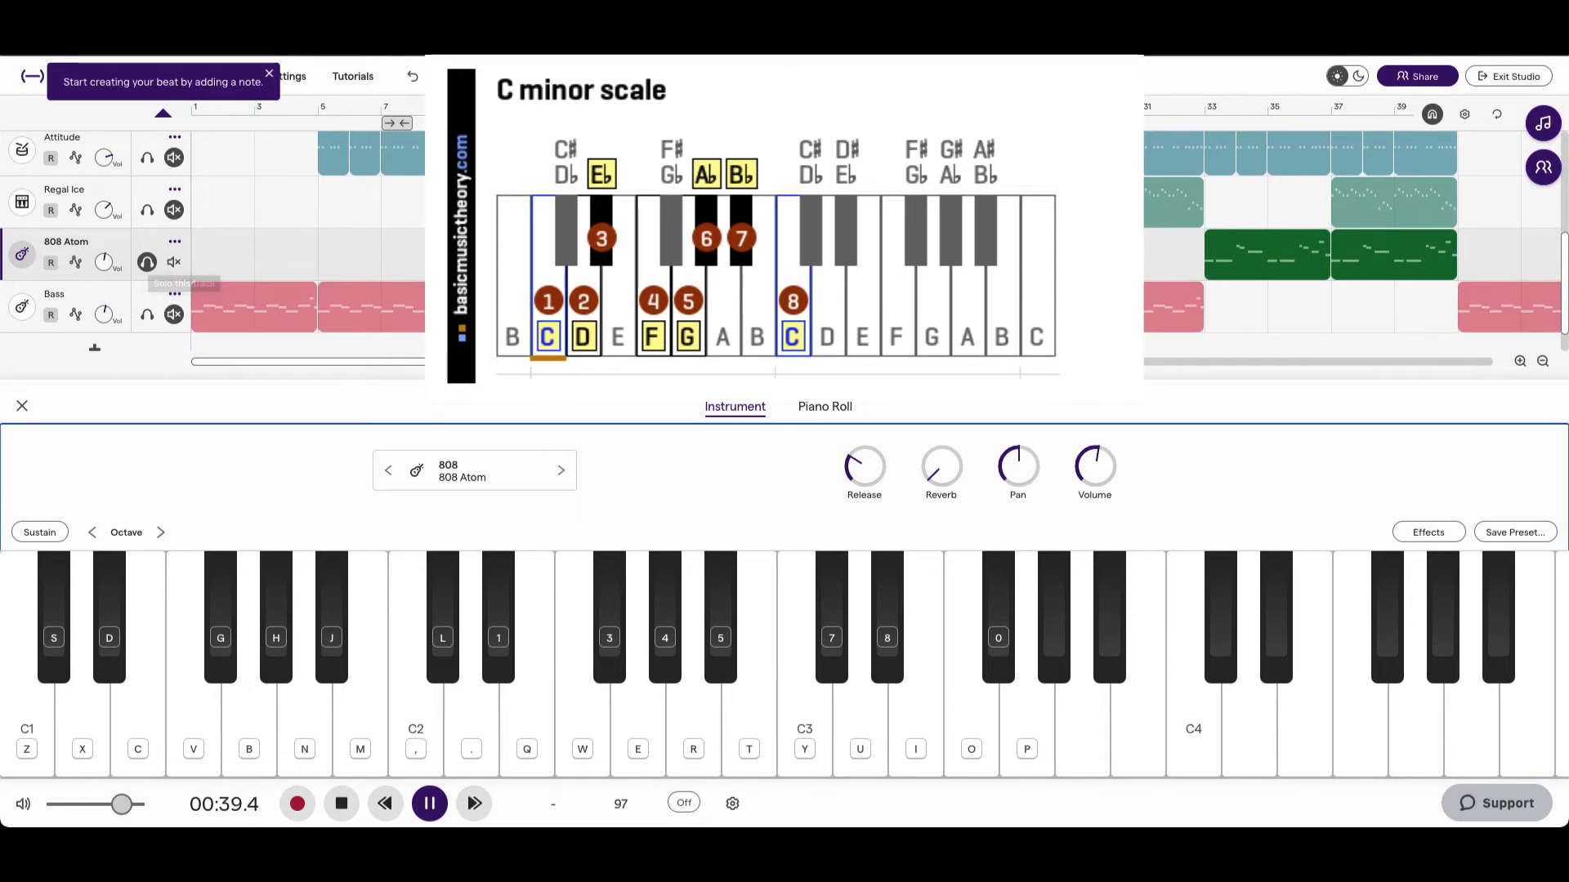
pyautogui.press('space')
pyautogui.doubleClick(634, 255)
pyautogui.scroll(-1, 640, 683)
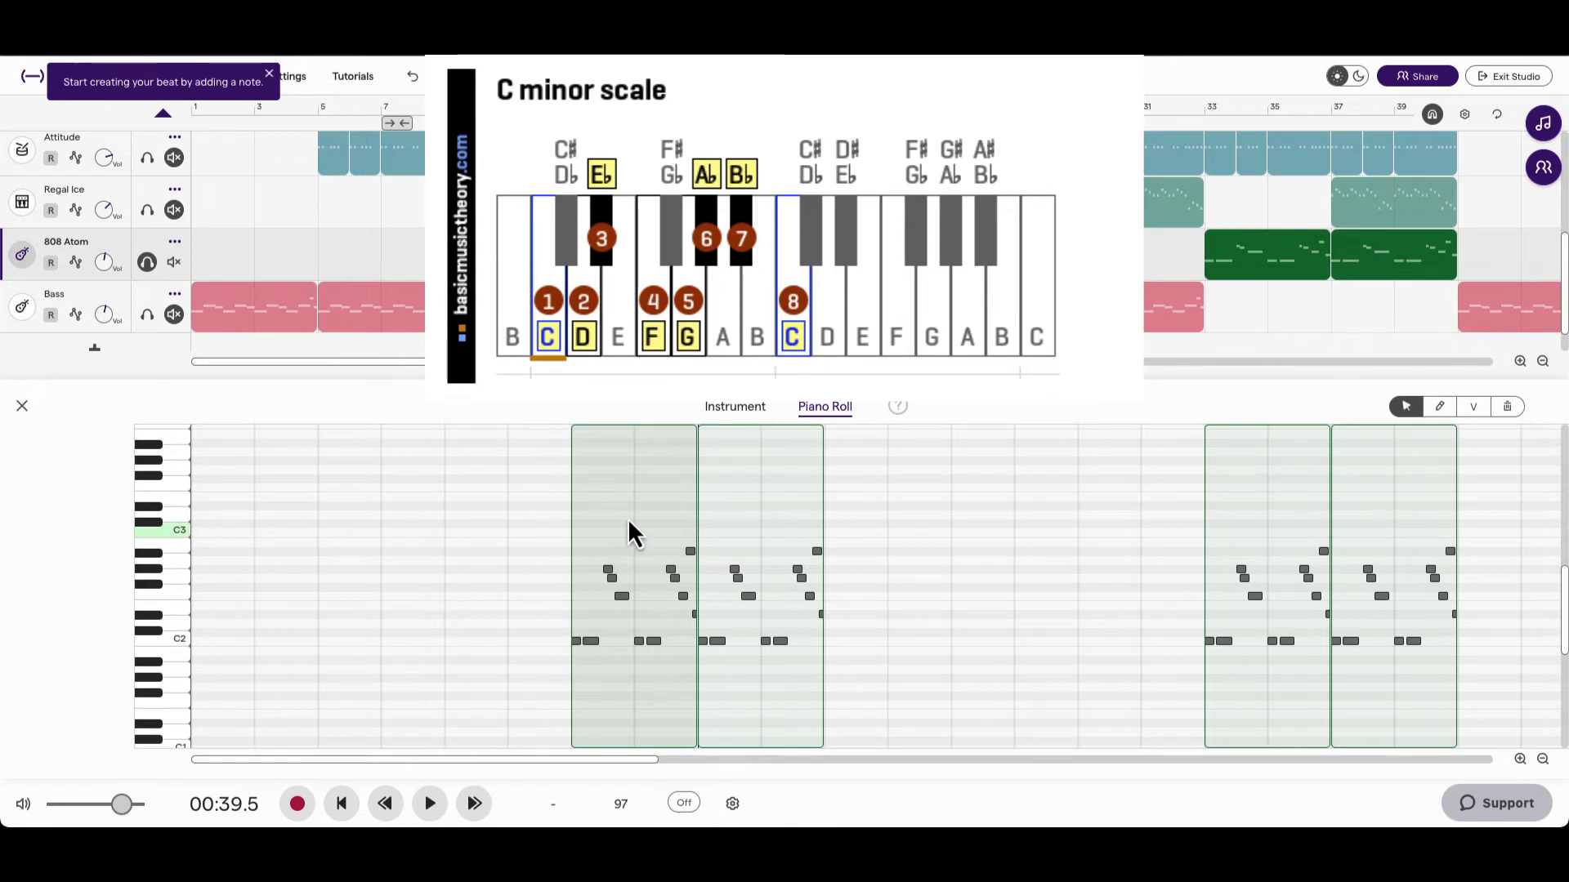
pyautogui.click(22, 406)
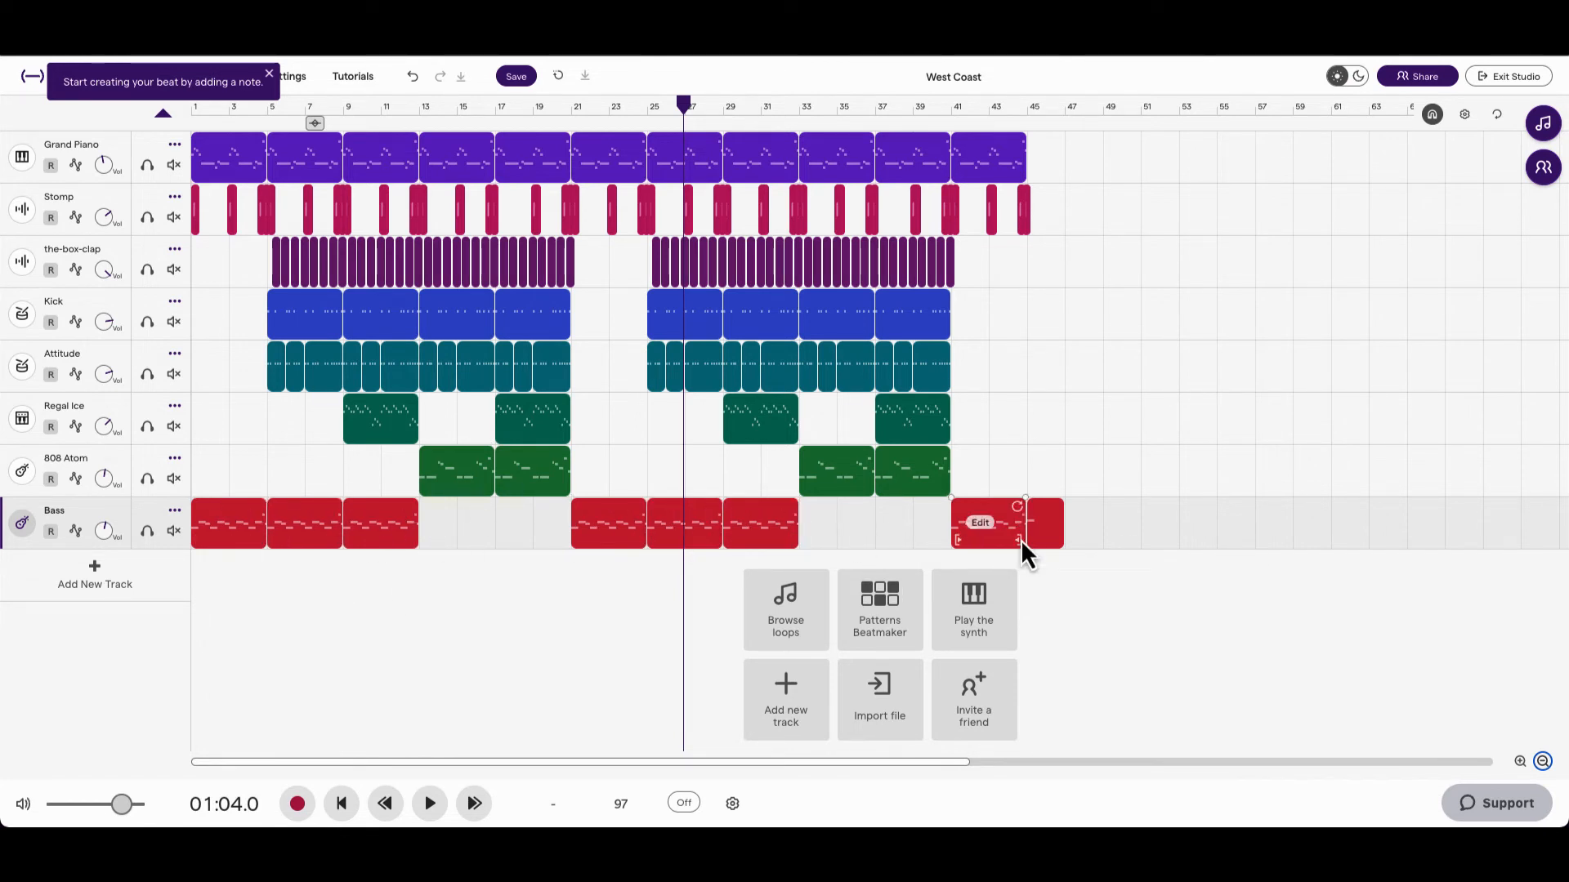
# - Return the playhead from bar 21 to the start of the song and play the full arrangement with all tracks
pyautogui.click(572, 690)
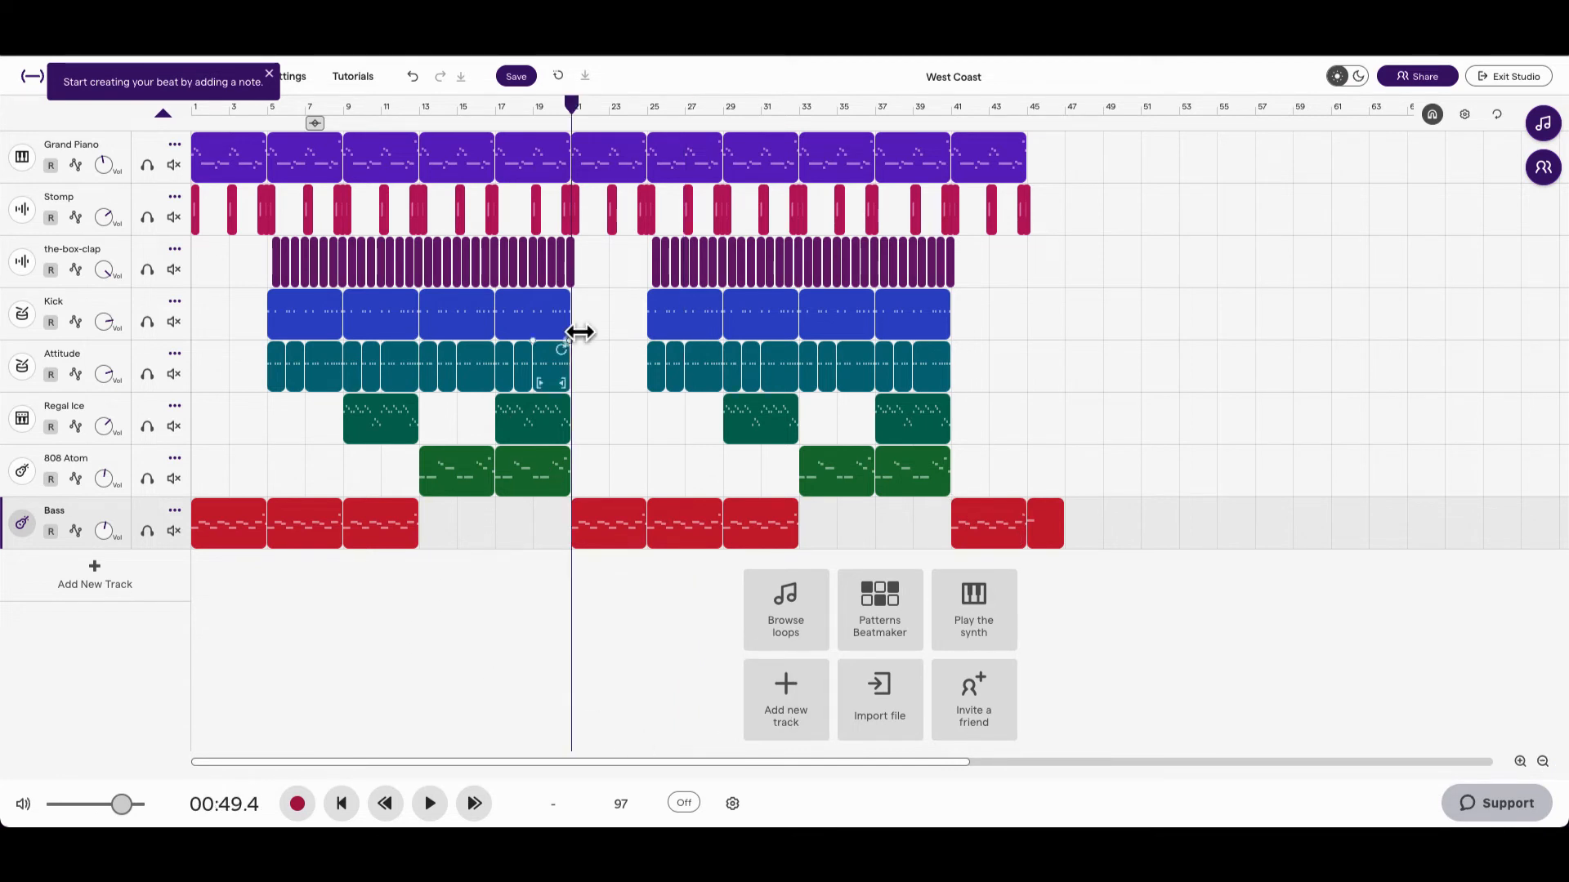
pyautogui.moveTo(574, 106); pyautogui.dragTo(100, 161)
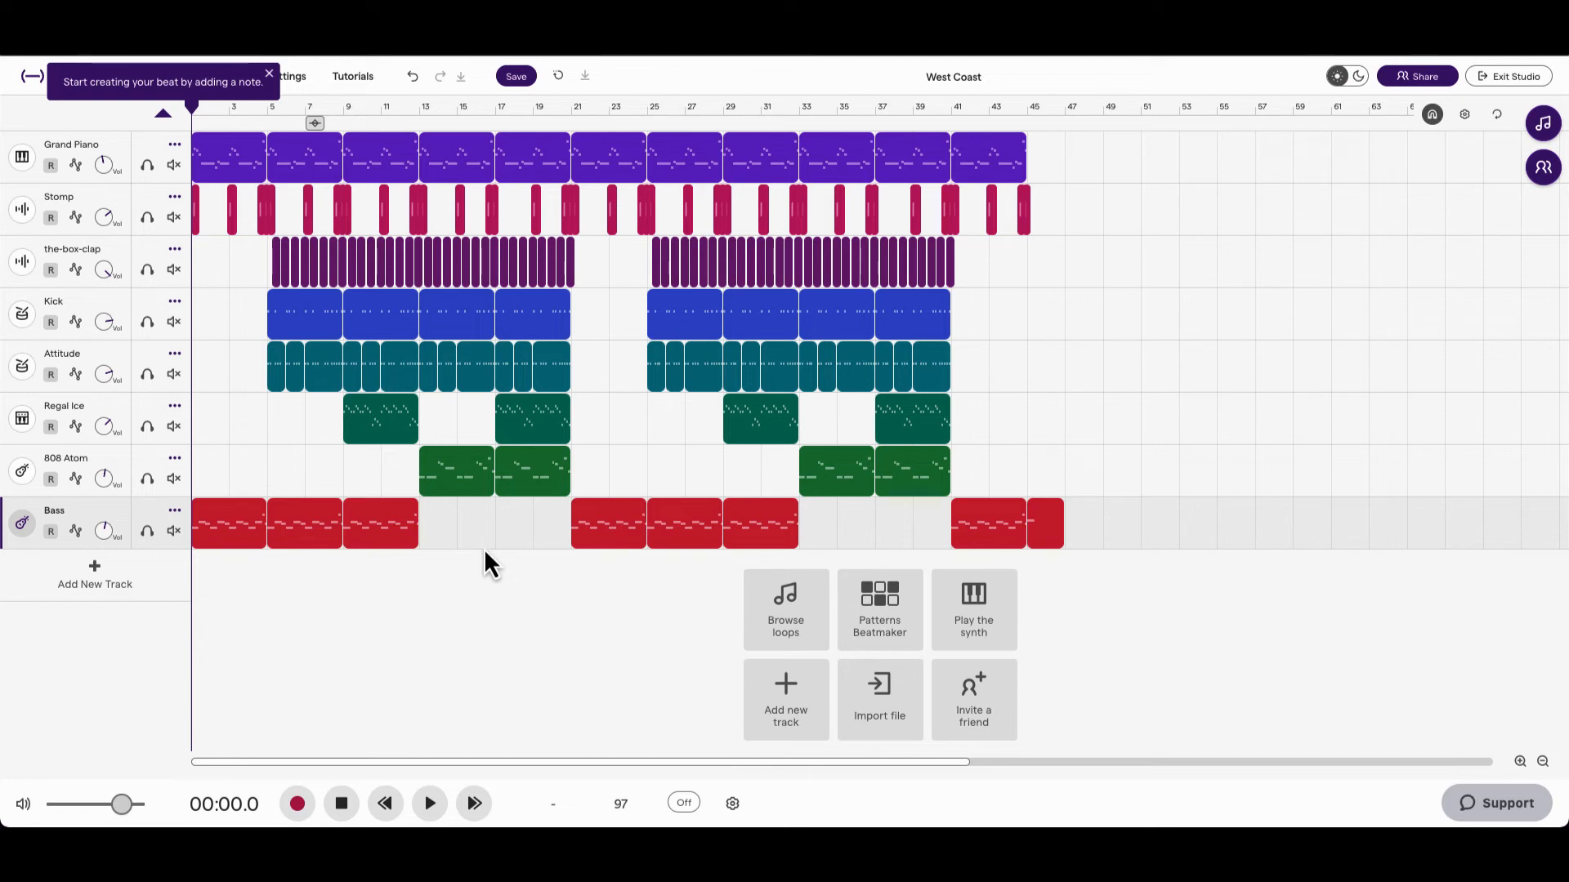
pyautogui.press('space')
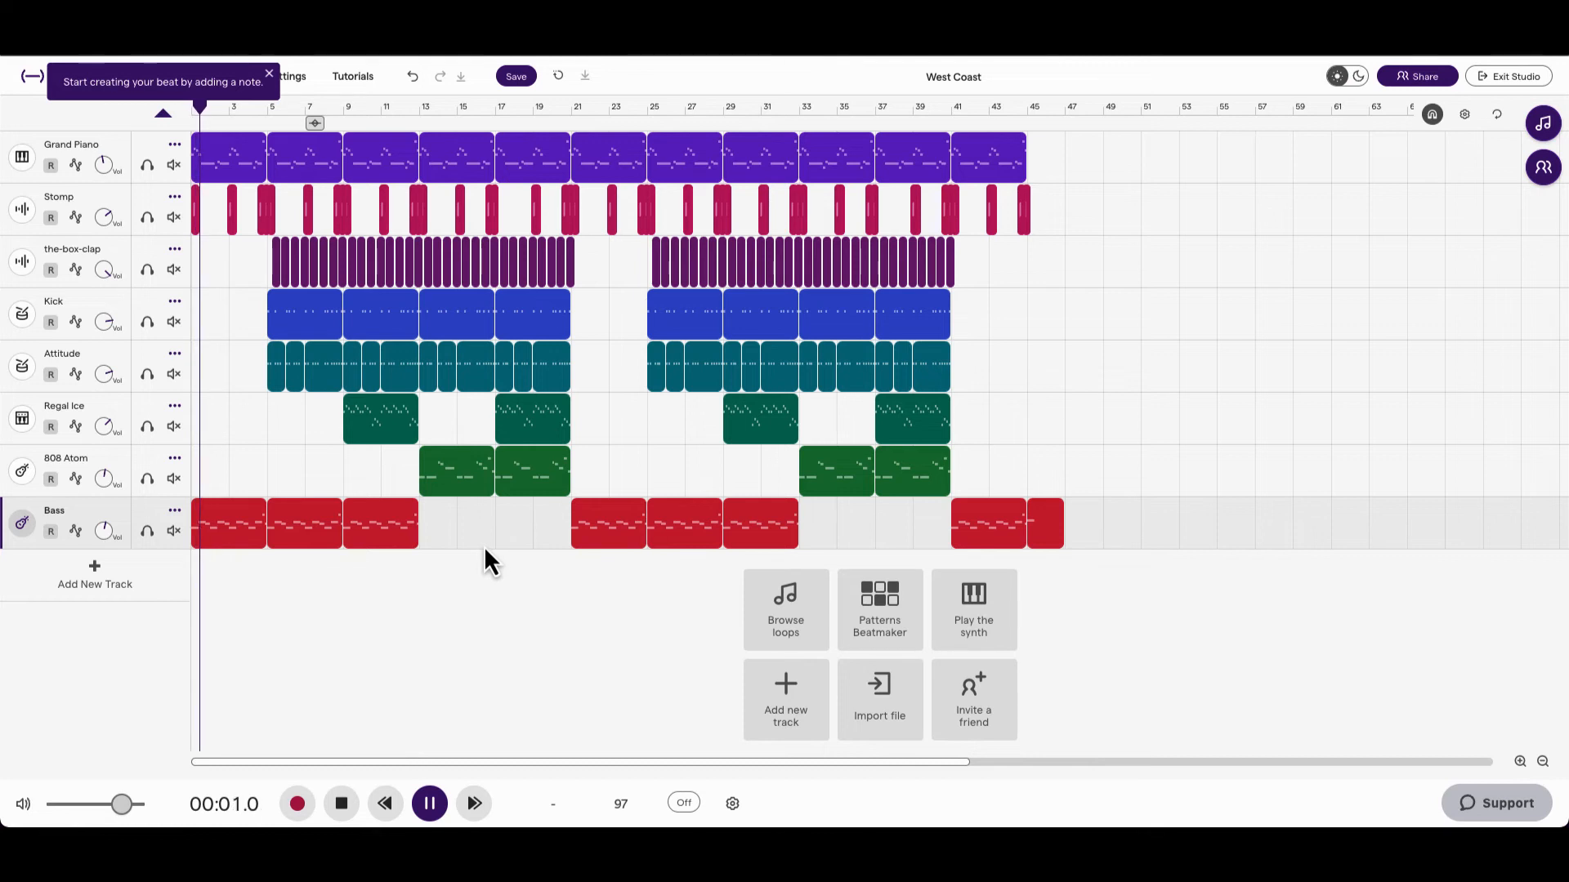